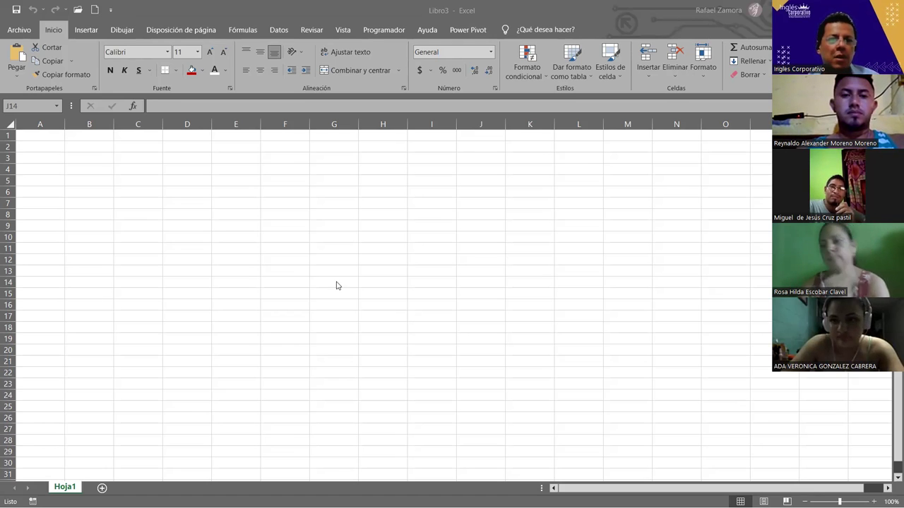
Step: Switch to the Portapapeles presentation, view its Objetivo slide, and return to the blank workbook
key("alt+Tab")
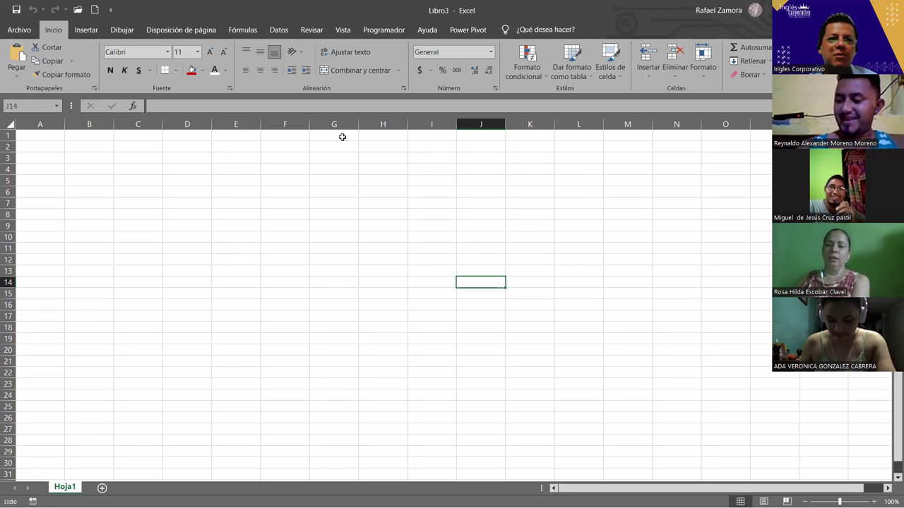
left_click(365, 268)
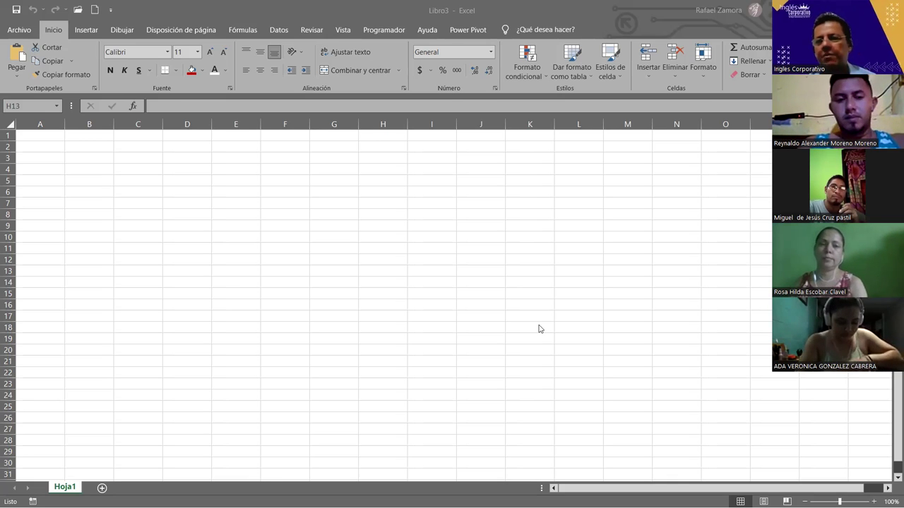
key("alt+Tab")
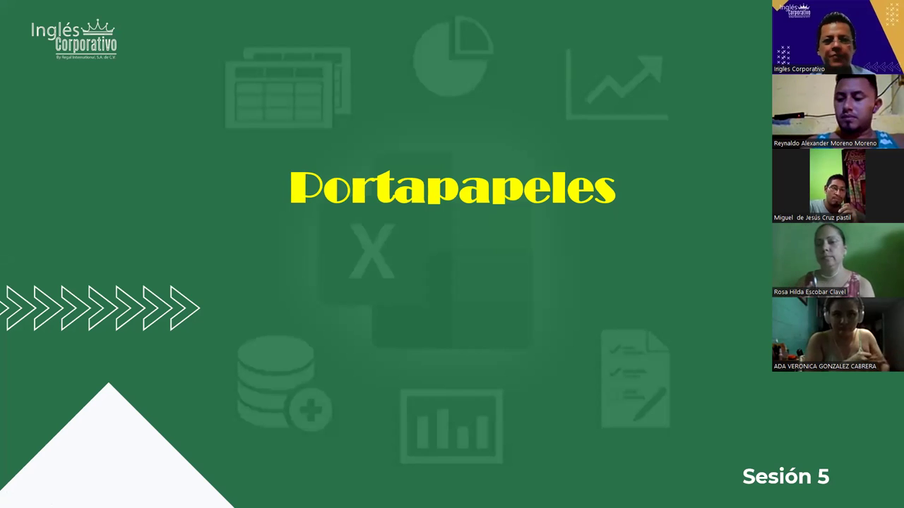
key("Right")
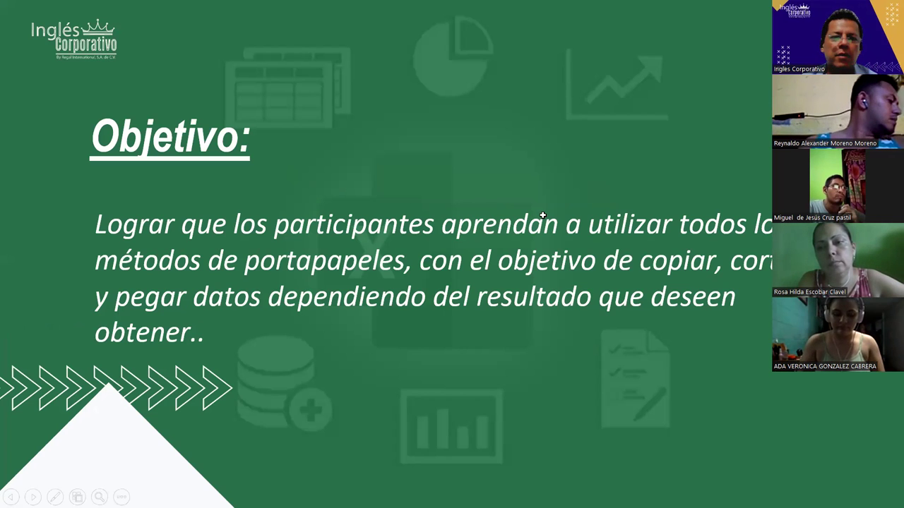
key("alt+Tab")
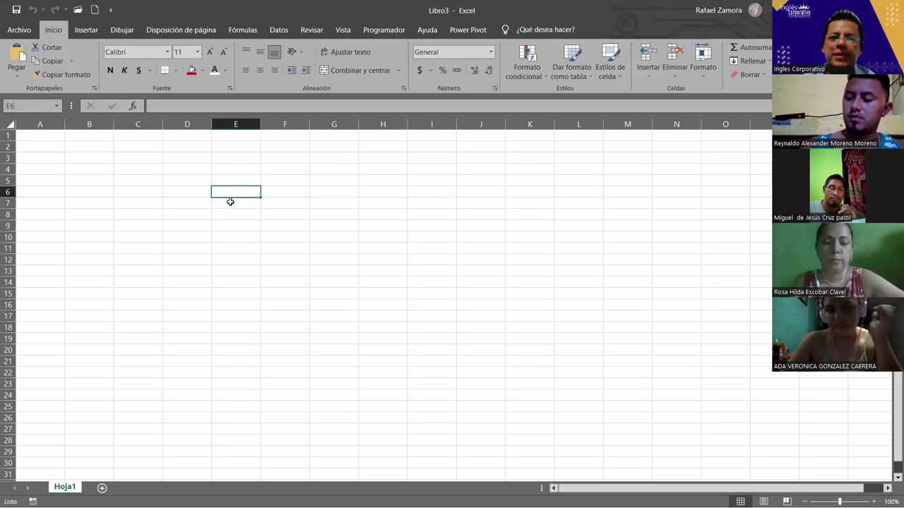
left_click(184, 158)
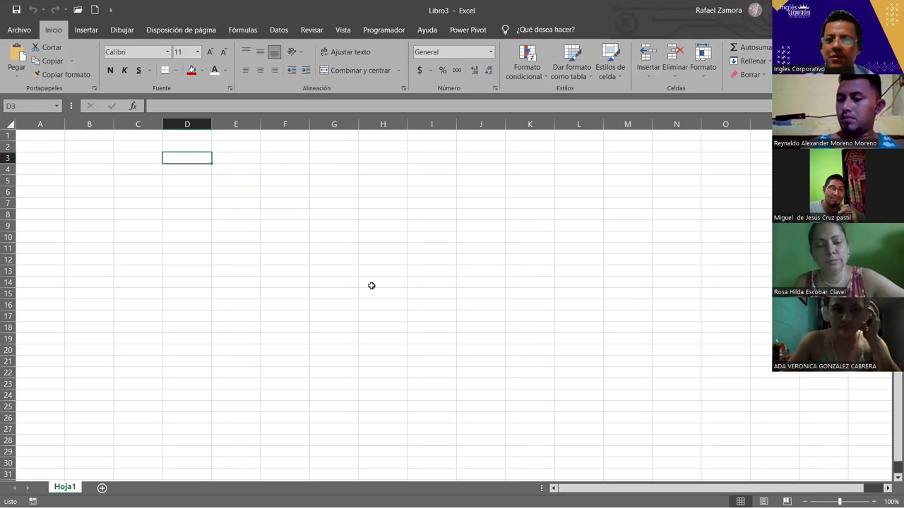
scroll(371, 285, "up", 1)
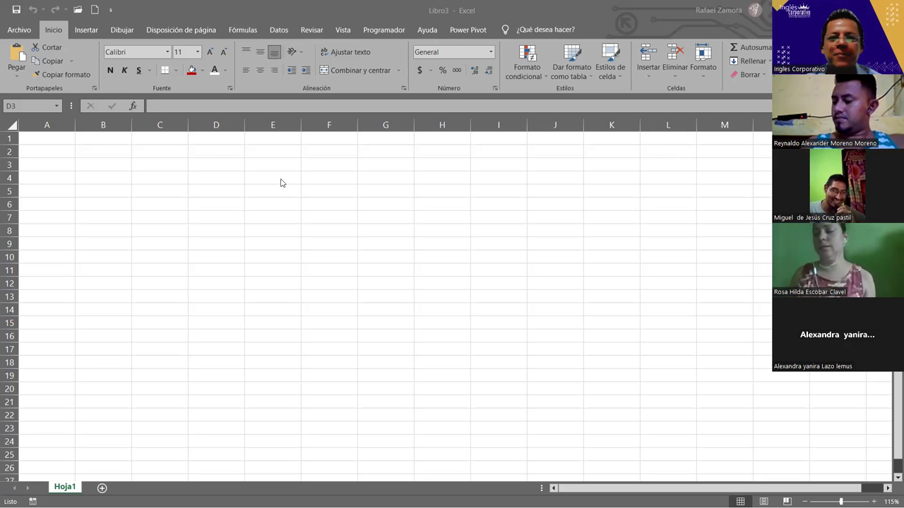
left_click(196, 203)
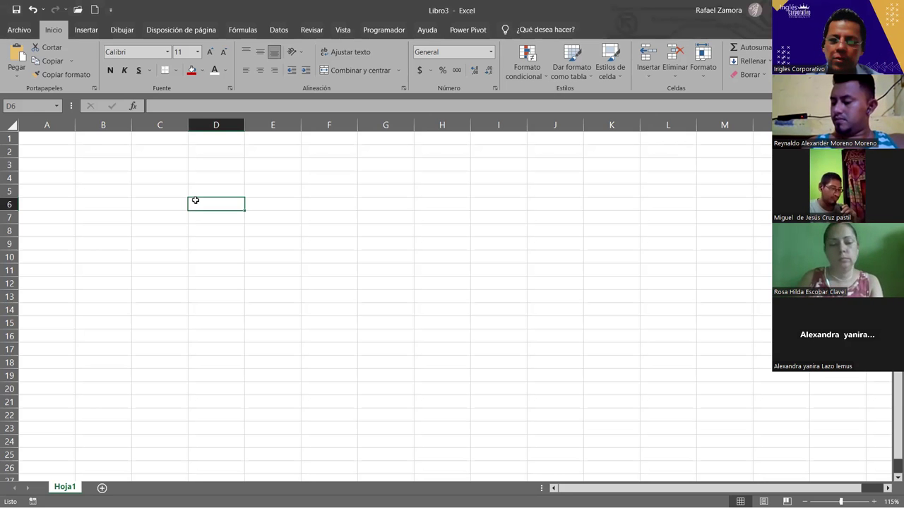
Step: Enter the text "Eccel" in cell B2 and select that cell again
left_click(118, 156)
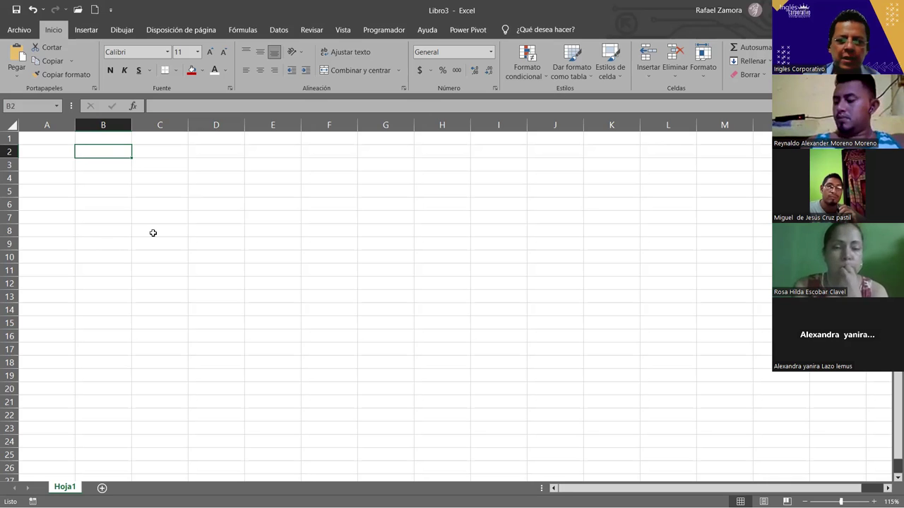
type("Eccel")
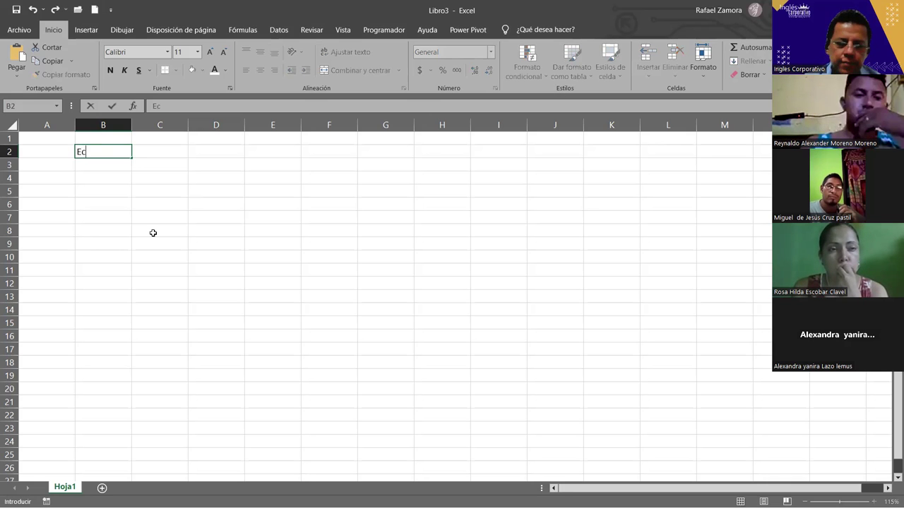
key("Return")
key("Up")
key("Up")
key("Down")
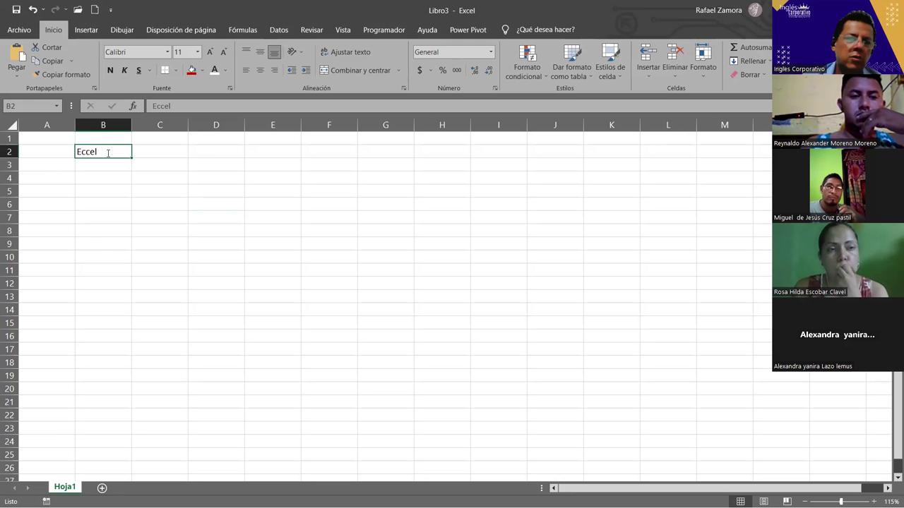
Step: Correct the word in cell B2 so that it reads "Excel"
double_click(108, 153)
key("Left")
key("Left")
key("Left")
key("Left")
key("Delete")
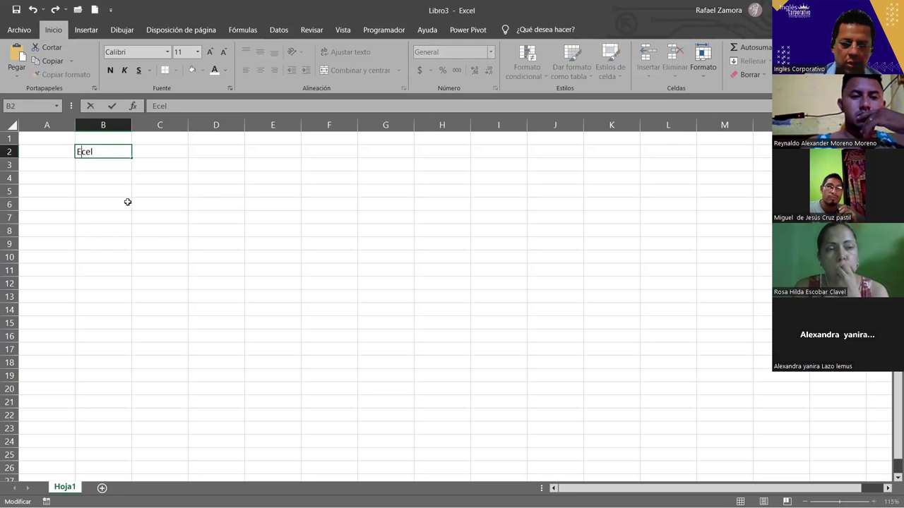
type("x")
key("Return")
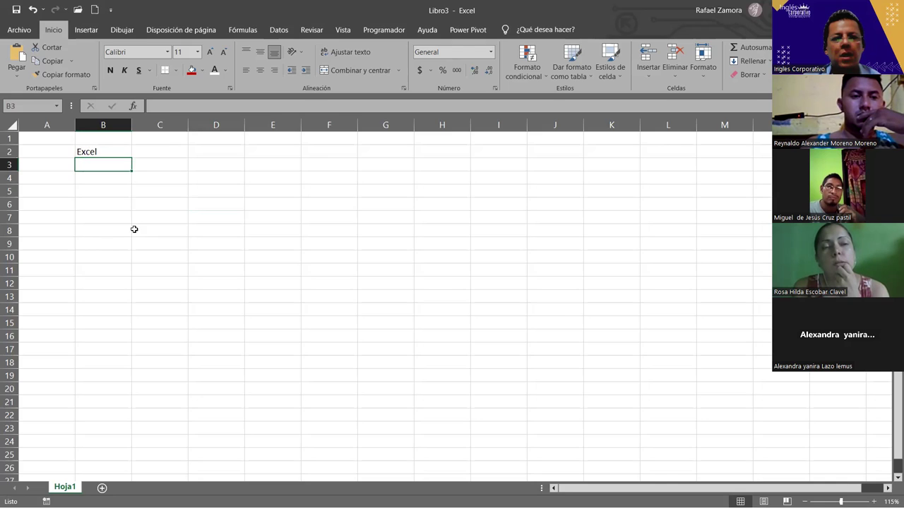
Step: Copy the word in B2 across the range B2:G14 with the fill handle
scroll(134, 228, "up", 2, "ctrl")
key("Up")
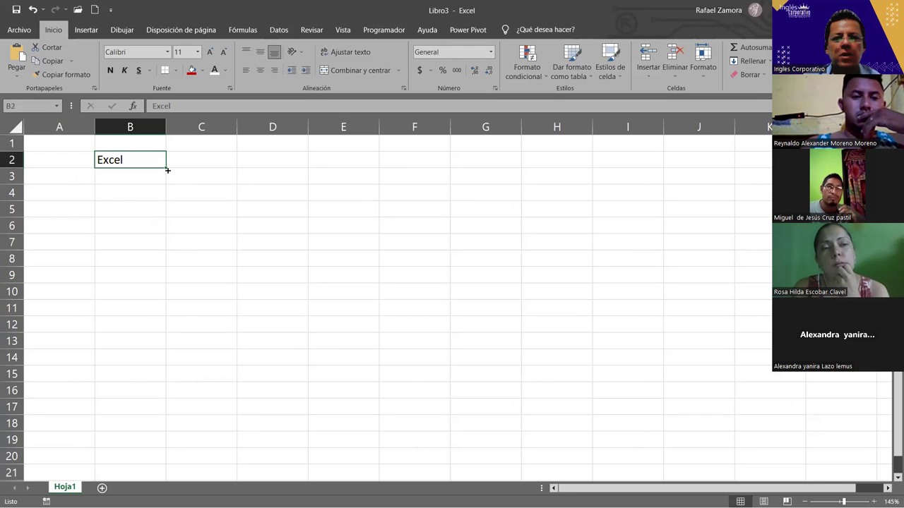
left_click_drag(166, 167, 511, 335)
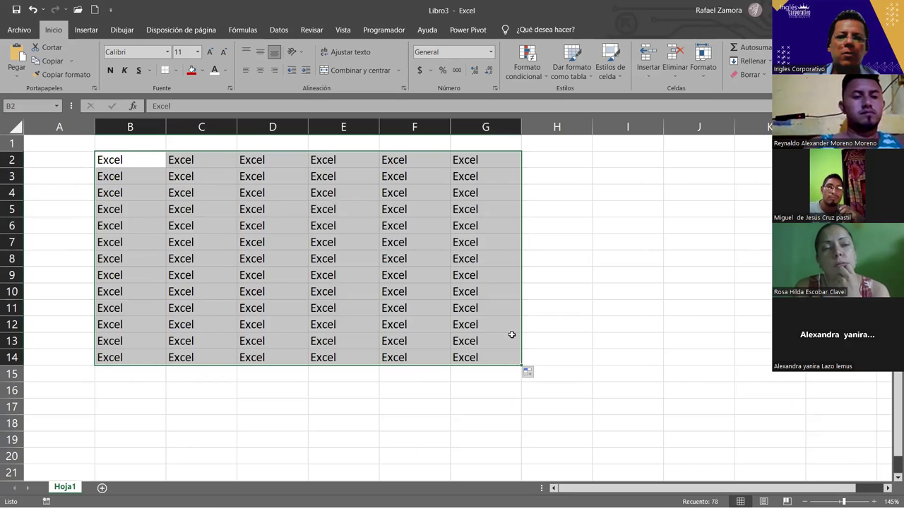
left_click(502, 377)
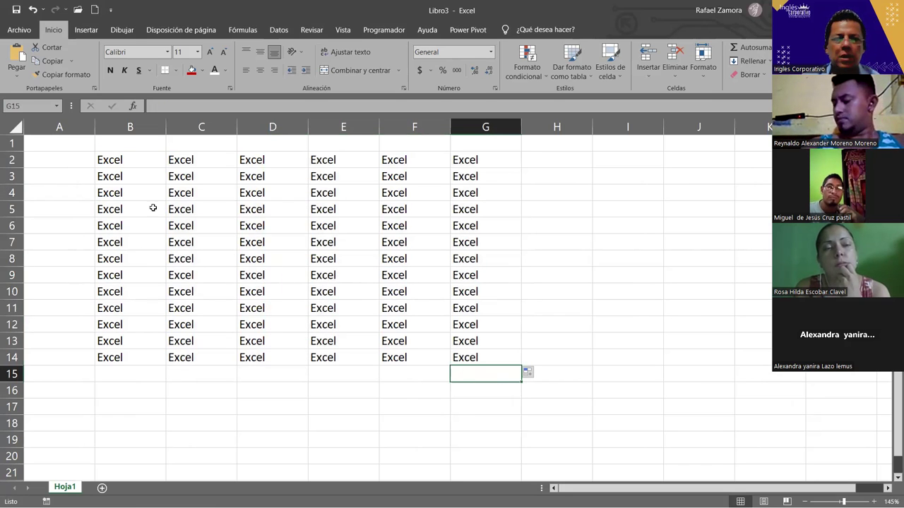
Step: Make the text in B2:B14 bold and the text in C2:C14 bold and italic
left_click_drag(142, 160, 153, 366)
key("ctrl+n")
left_click_drag(185, 158, 206, 356)
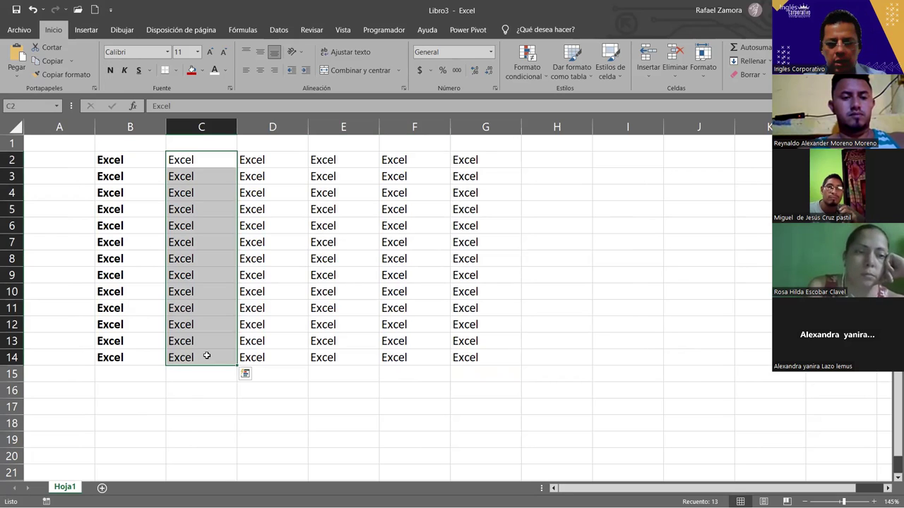
key("ctrl+n")
key("ctrl+k")
Step: Change the font color of D2:D14 to a darker theme blue
left_click_drag(276, 159, 287, 362)
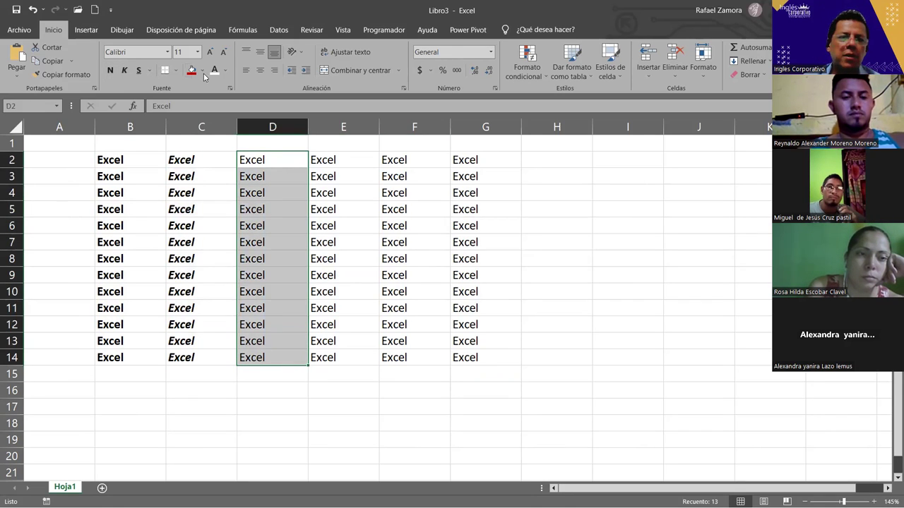
left_click(225, 71)
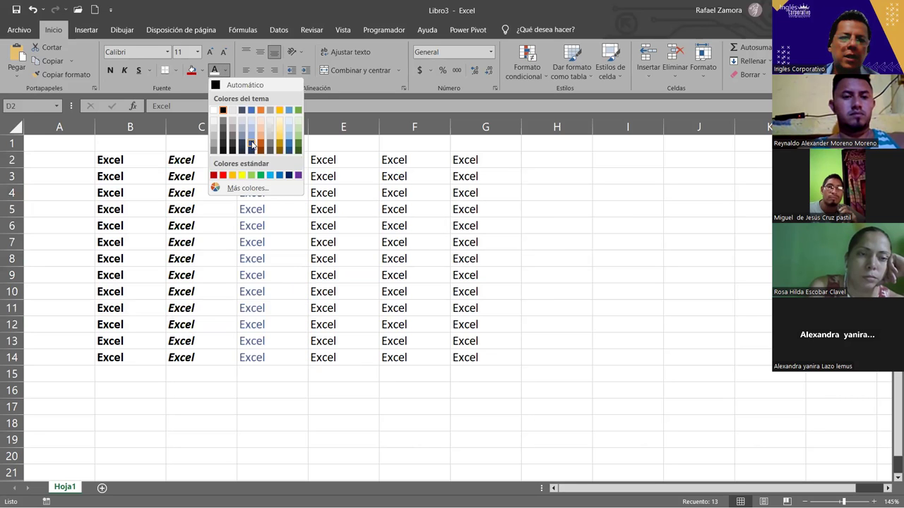
left_click(253, 145)
Step: Set the font of E2:E14 to Adobe Caslon Pro Bold
left_click_drag(355, 155, 346, 357)
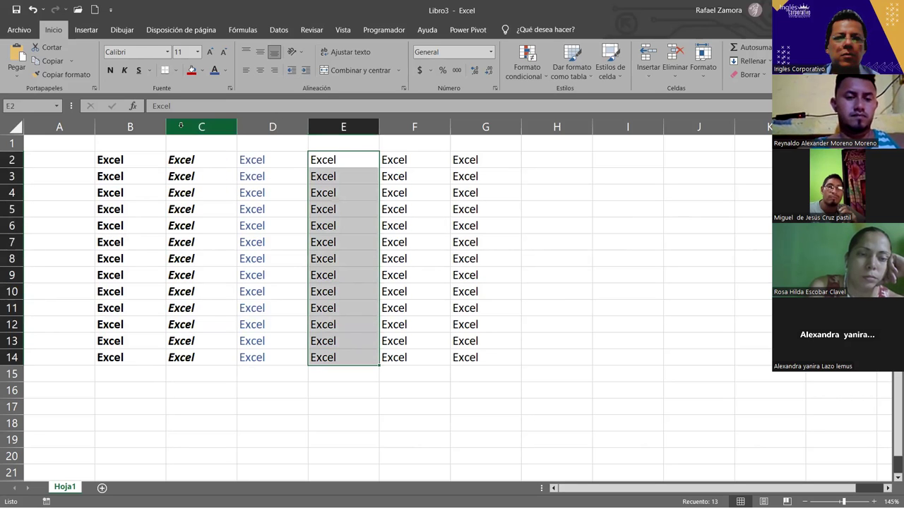
left_click(167, 52)
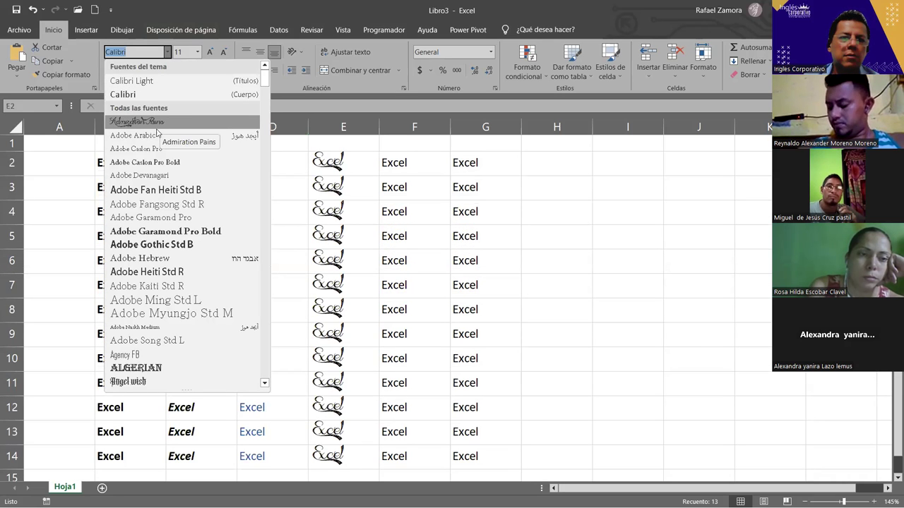
left_click(144, 161)
Step: Apply all borders to F2:F14 and change its font color to a darker theme orange
left_click_drag(423, 157, 424, 420)
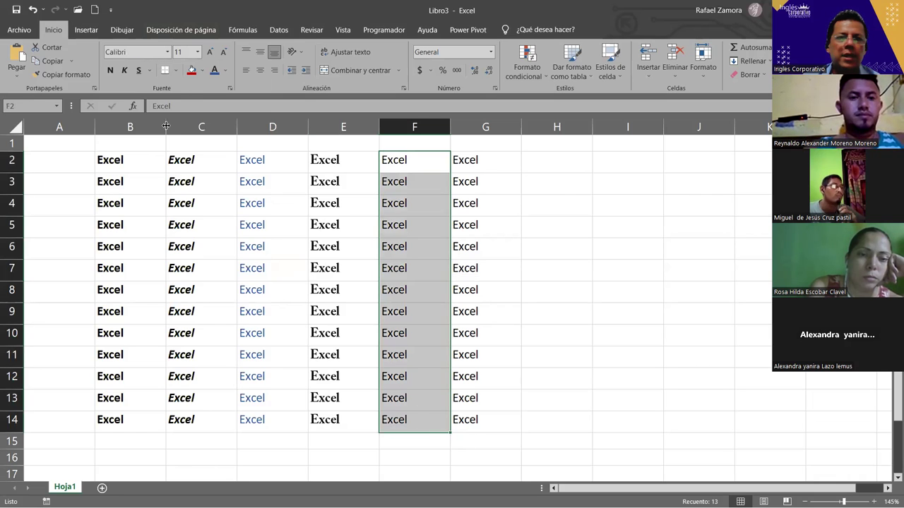
left_click(175, 70)
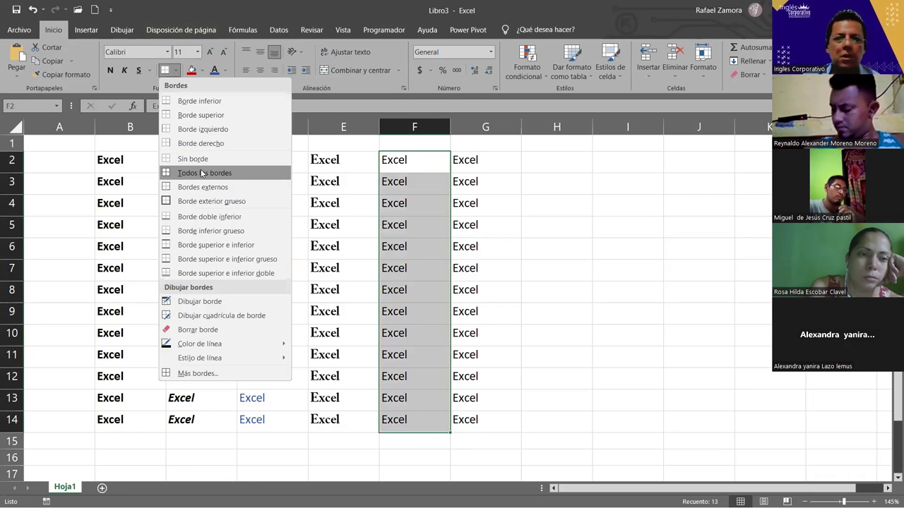
left_click(201, 174)
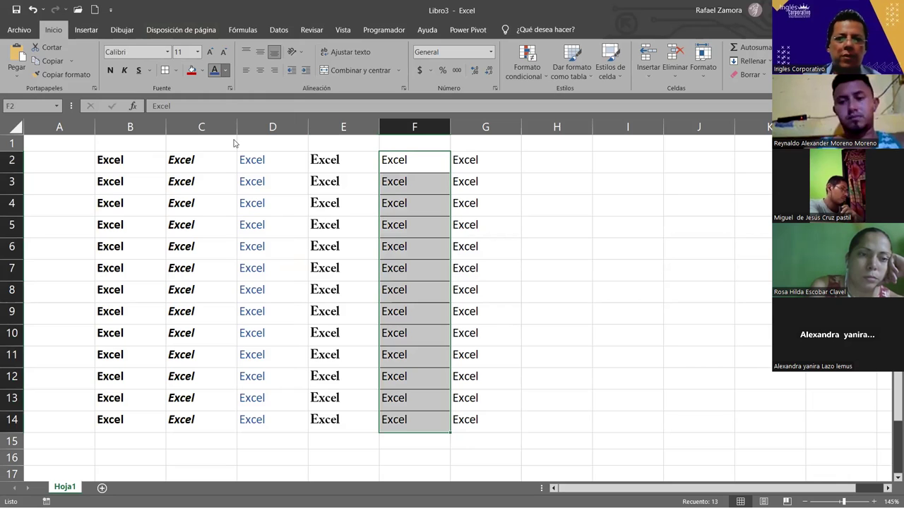
left_click(226, 70)
left_click(261, 145)
Step: Insert an empty column G between the bordered orange column and the unformatted column
left_click_drag(478, 164, 491, 422)
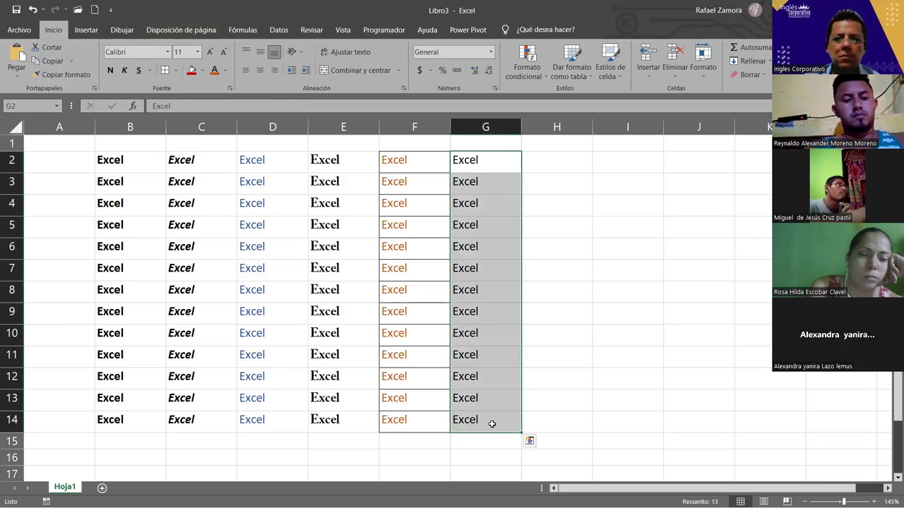
left_click(526, 311)
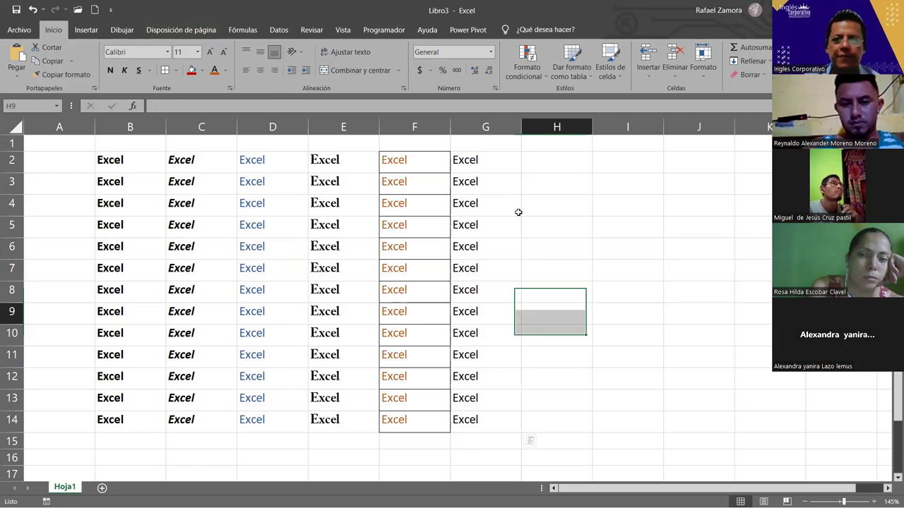
left_click(487, 126)
left_click_drag(452, 139, 525, 138)
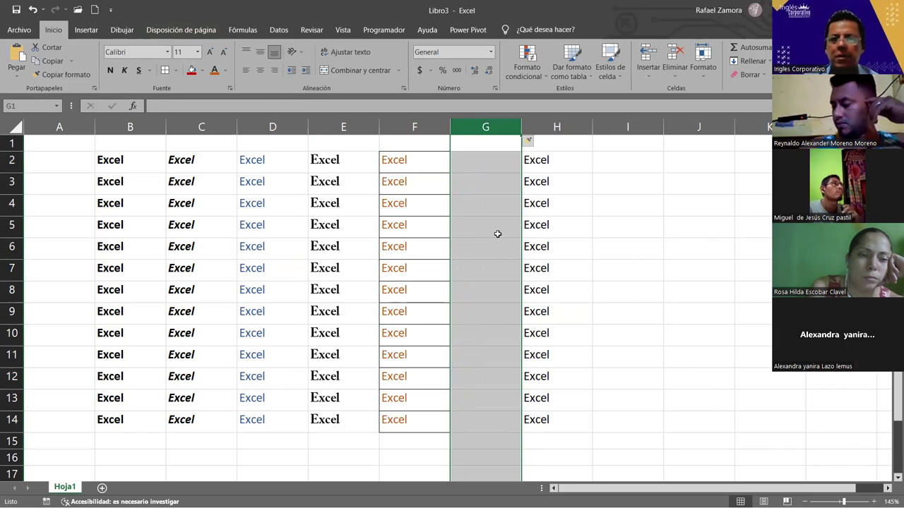
left_click(497, 233)
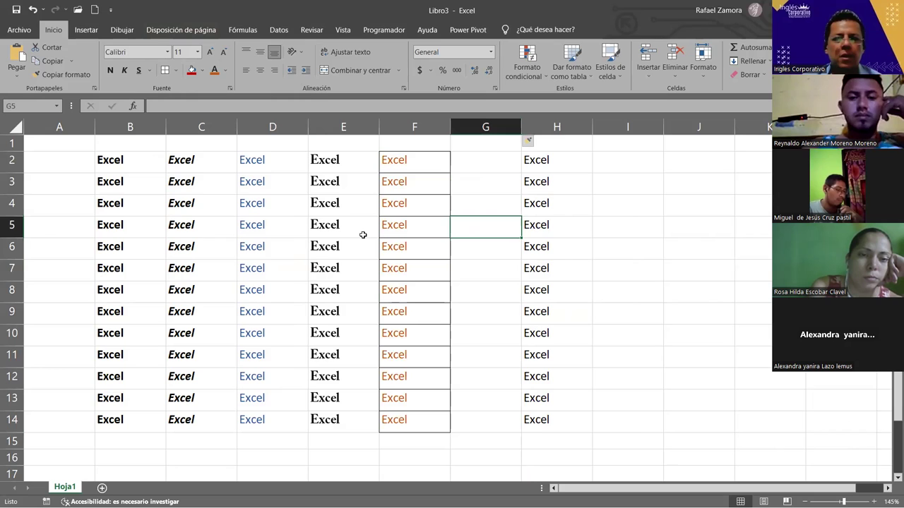
Step: Copy the unformatted text from H2:H14 into I2:I14 with the fill handle
left_click(121, 246)
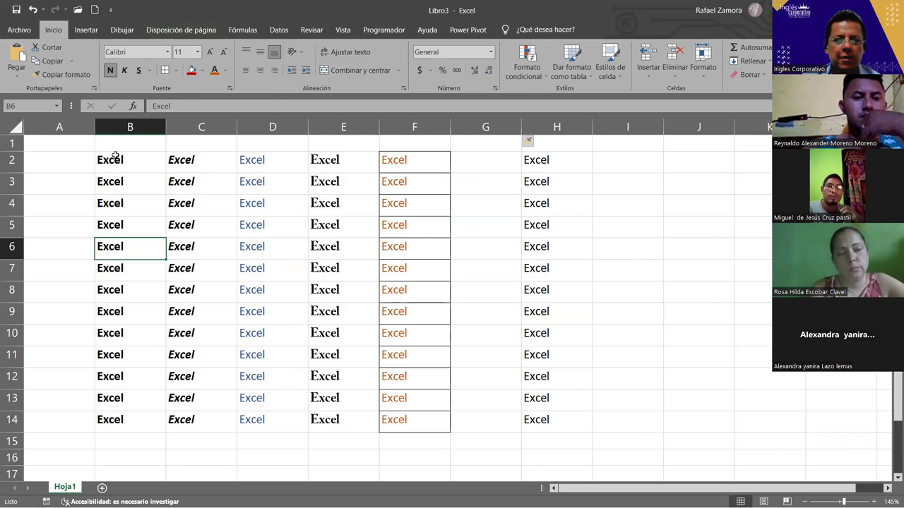
left_click_drag(553, 161, 601, 437)
left_click(601, 313)
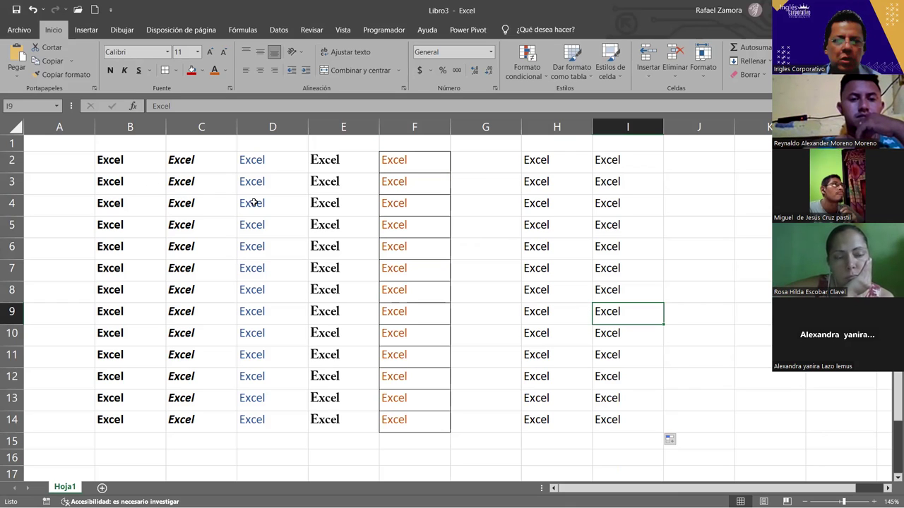
left_click_drag(417, 164, 426, 413)
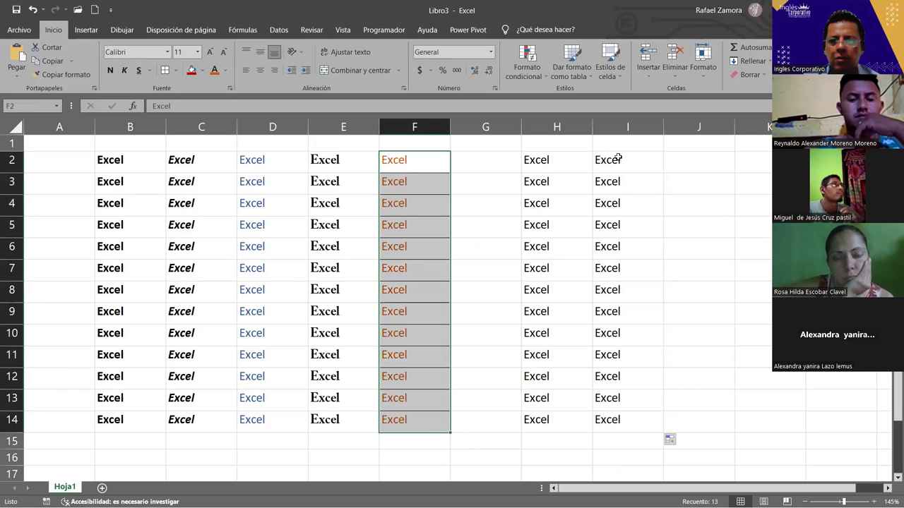
left_click(615, 158)
left_click_drag(538, 160, 549, 414)
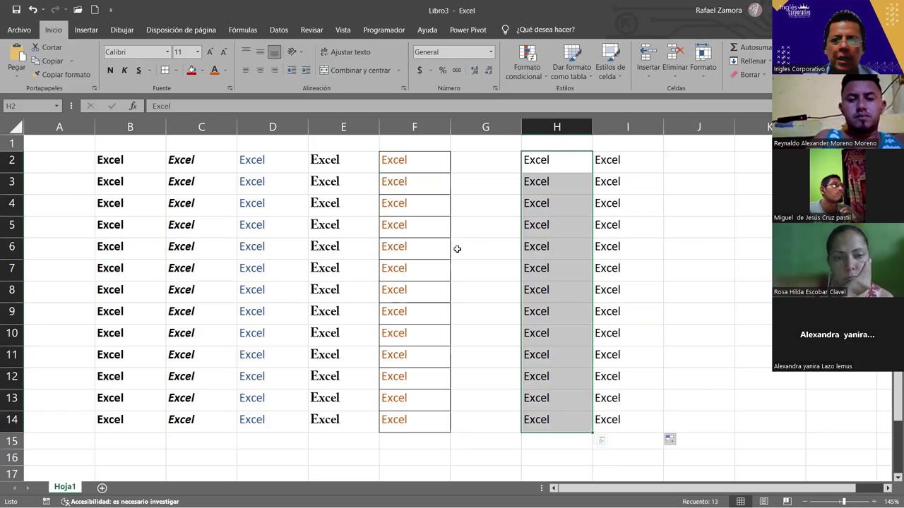
Step: Make the bordered orange text in F2:F14 bold and leave that range selected
left_click(418, 159)
left_click_drag(413, 159, 411, 420)
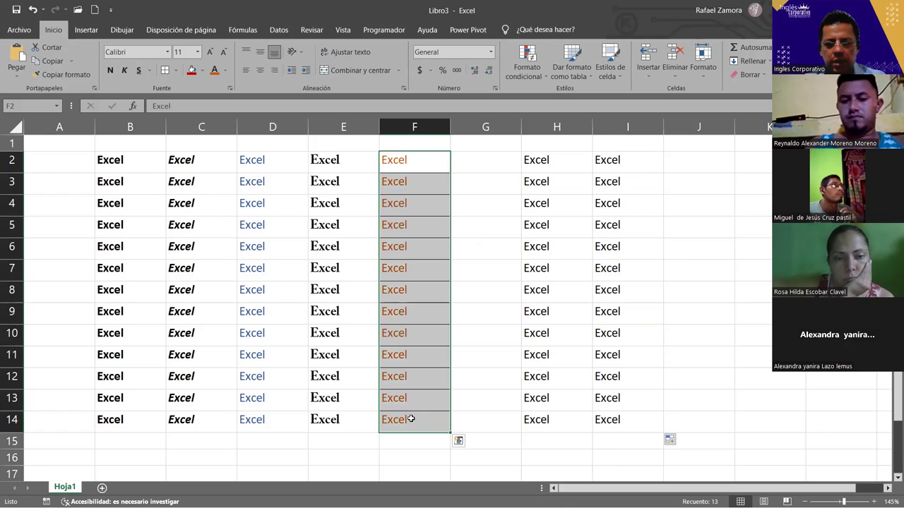
key("ctrl+n")
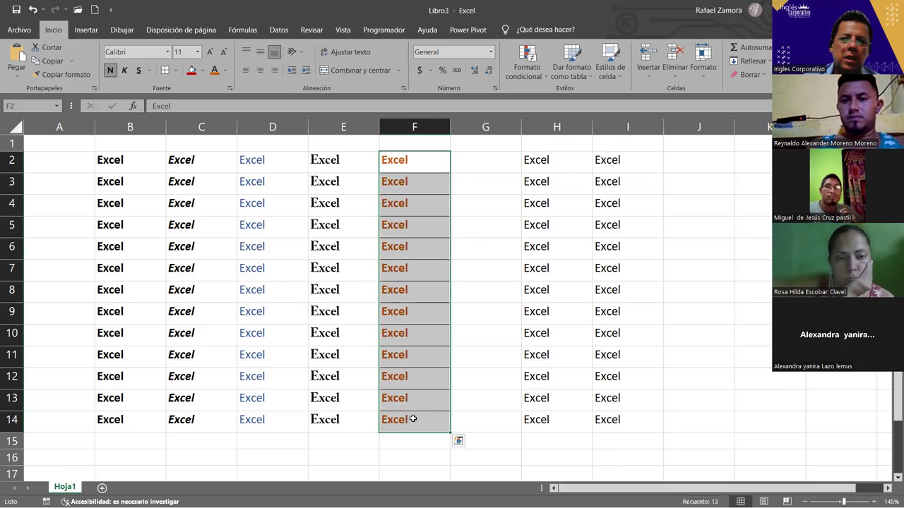
left_click(456, 219)
left_click_drag(430, 154, 429, 420)
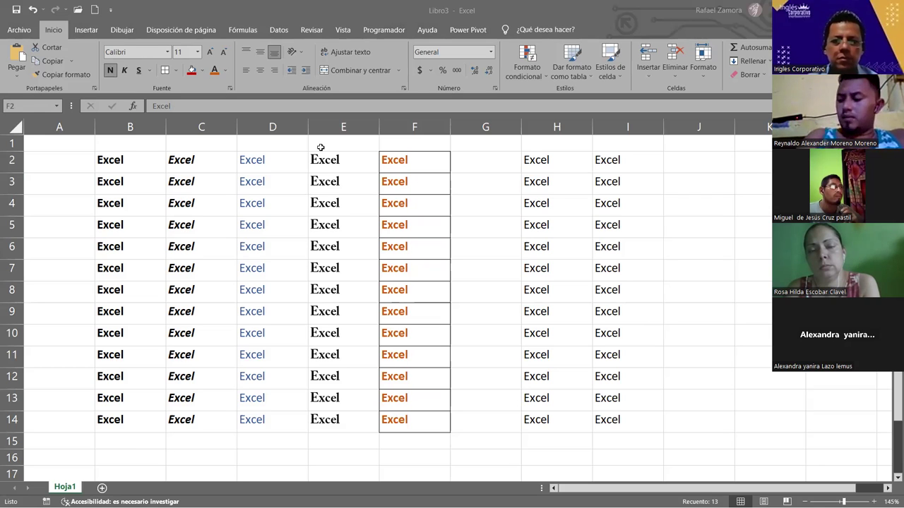
key("alt+Tab")
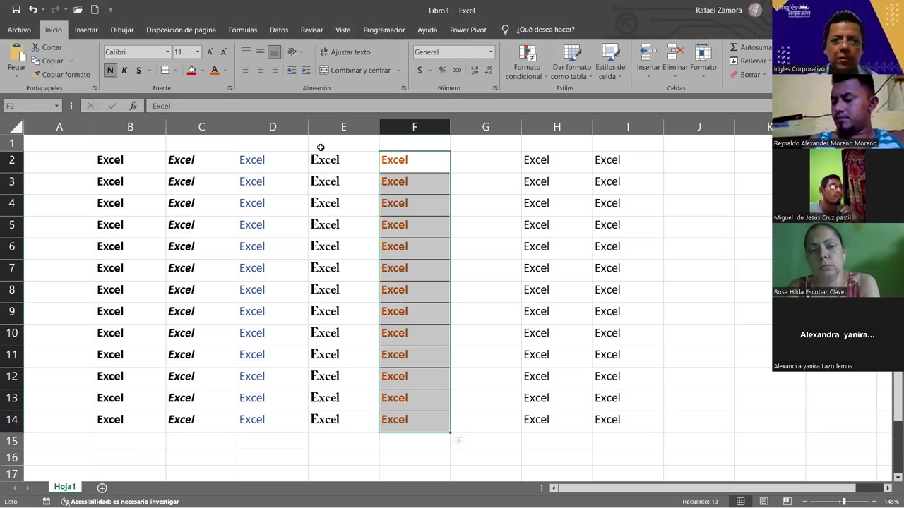
key("alt+Tab")
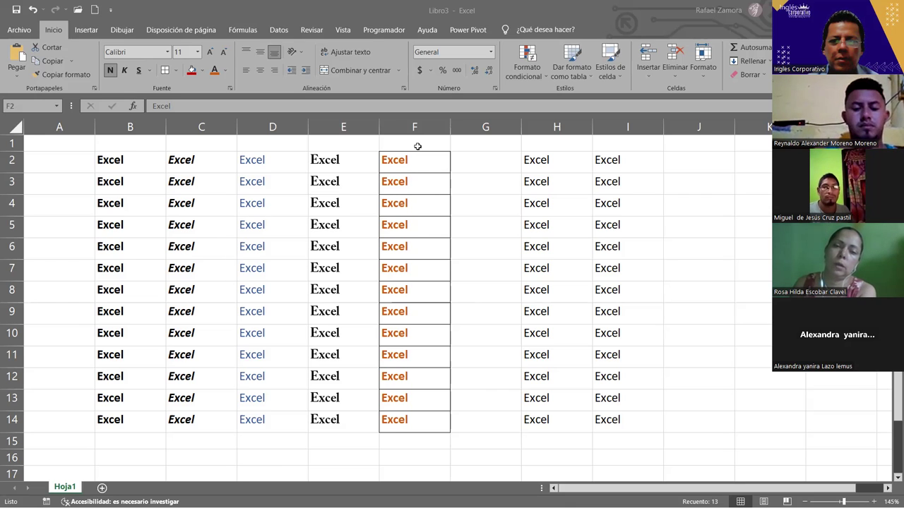
left_click(416, 181)
left_click(421, 159)
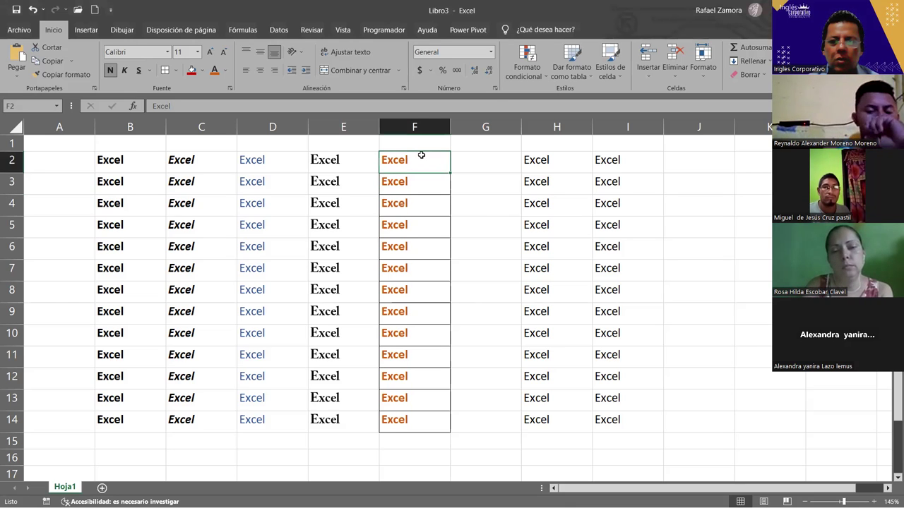
left_click_drag(434, 155, 428, 422)
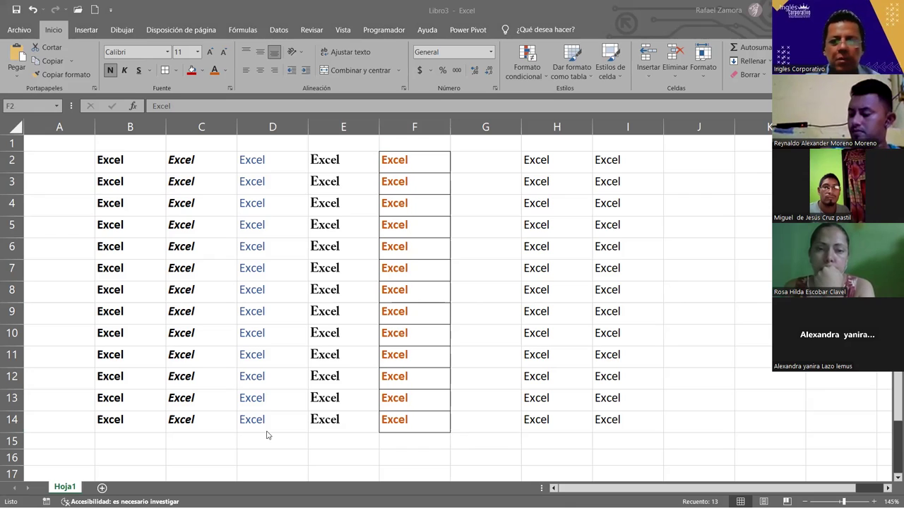
left_click(319, 205)
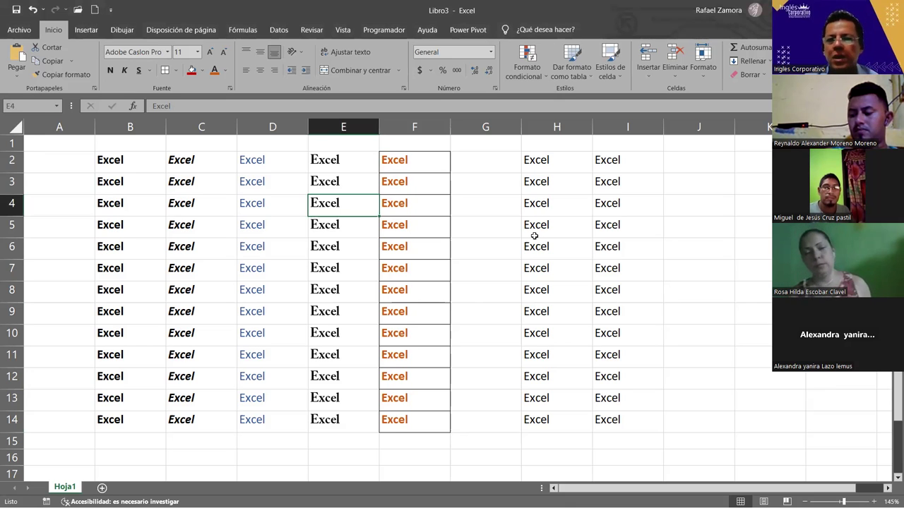
Step: Copy the formatting of F2:F14 onto the plain text in H2:H14 with Format Painter, and undo it
left_click(422, 157)
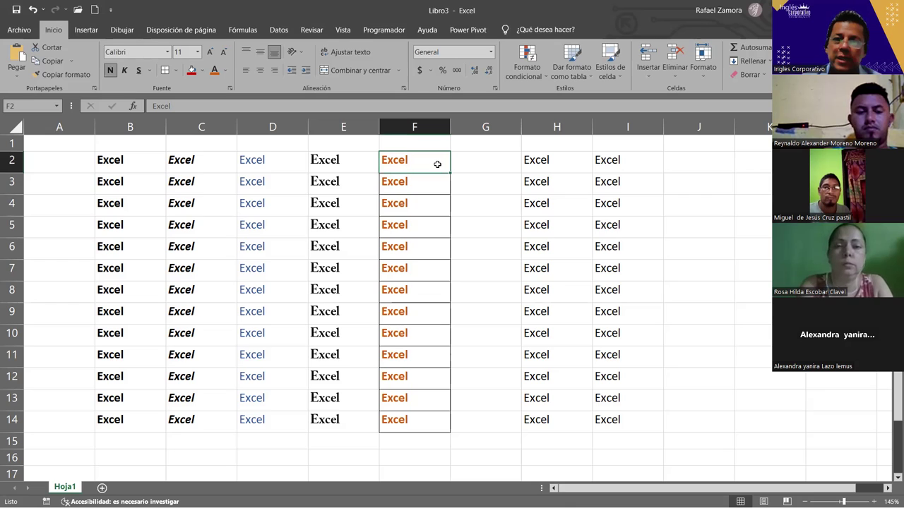
left_click_drag(436, 174, 429, 422)
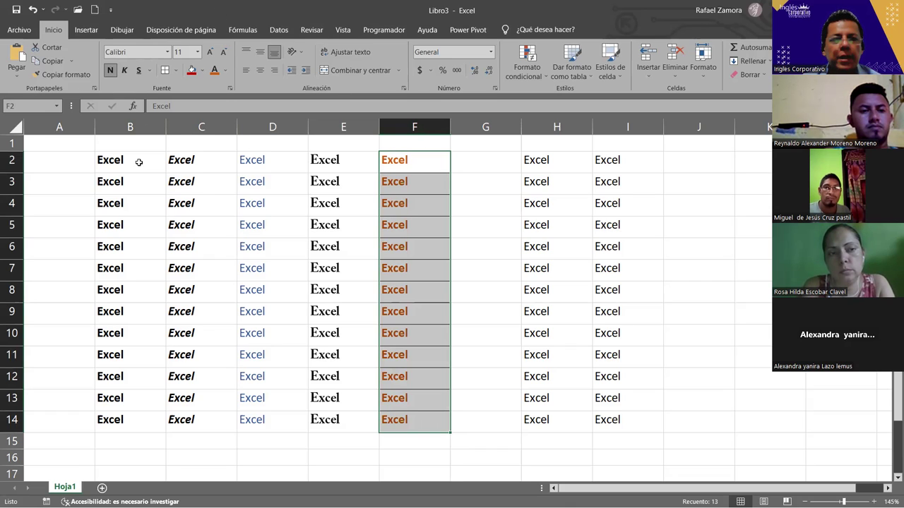
left_click(65, 75)
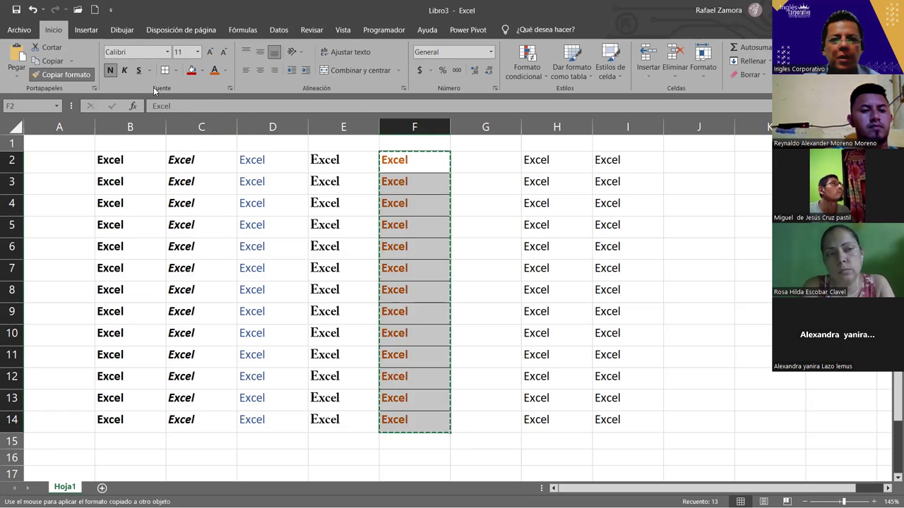
left_click(556, 158)
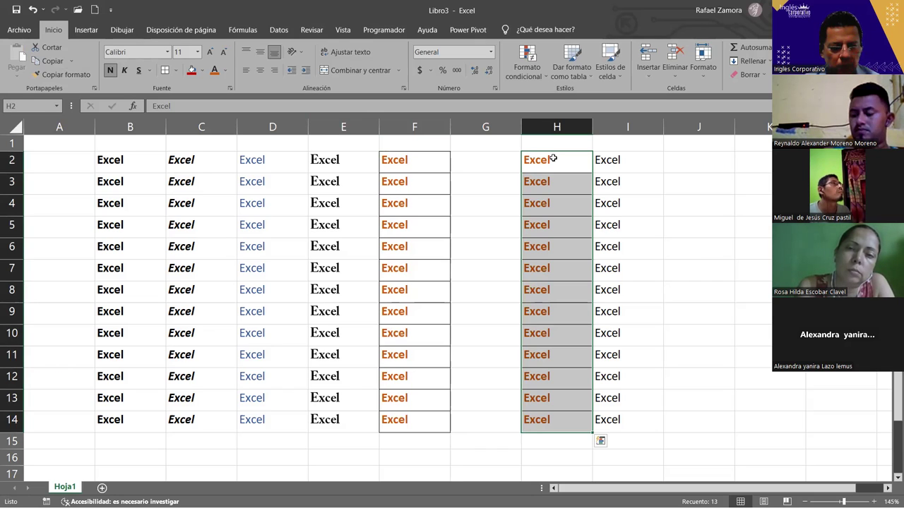
key("ctrl+z")
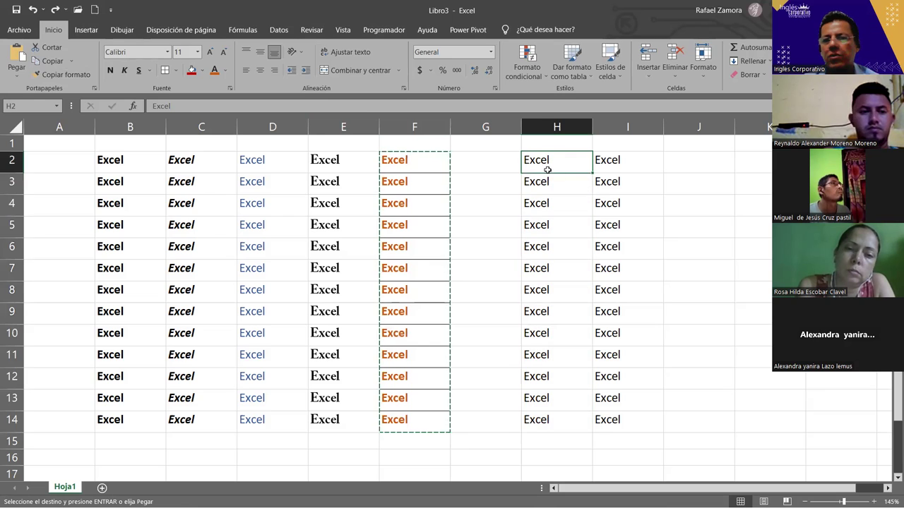
Step: Change the text in H2 to "Excel Básico" and fill it down through H14
double_click(556, 164)
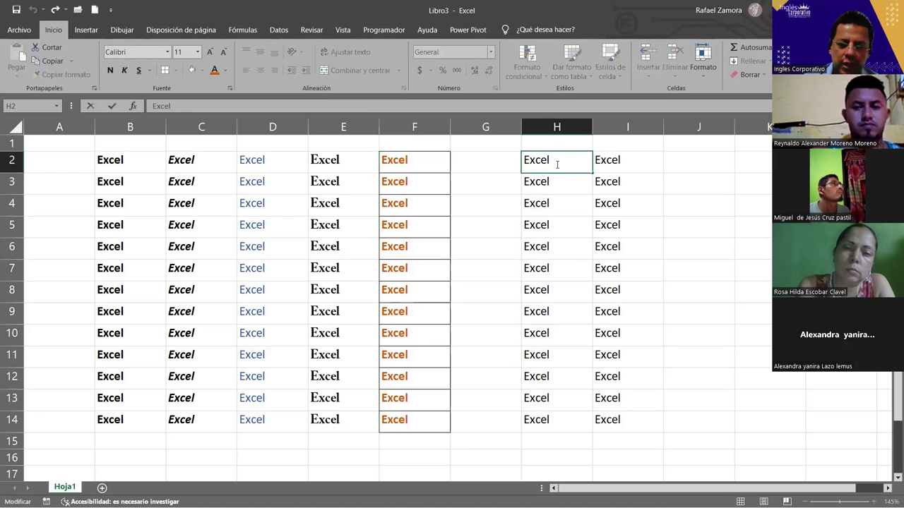
type("Básico")
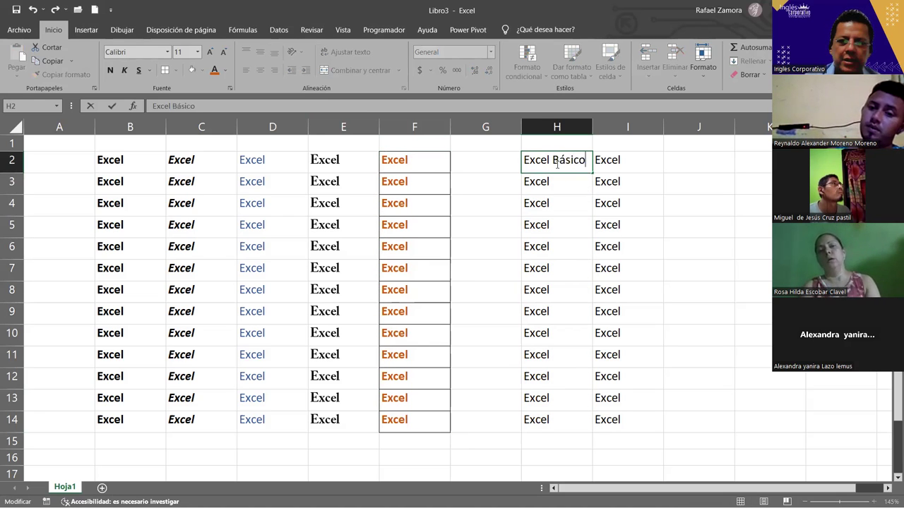
key("Return")
left_click(557, 163)
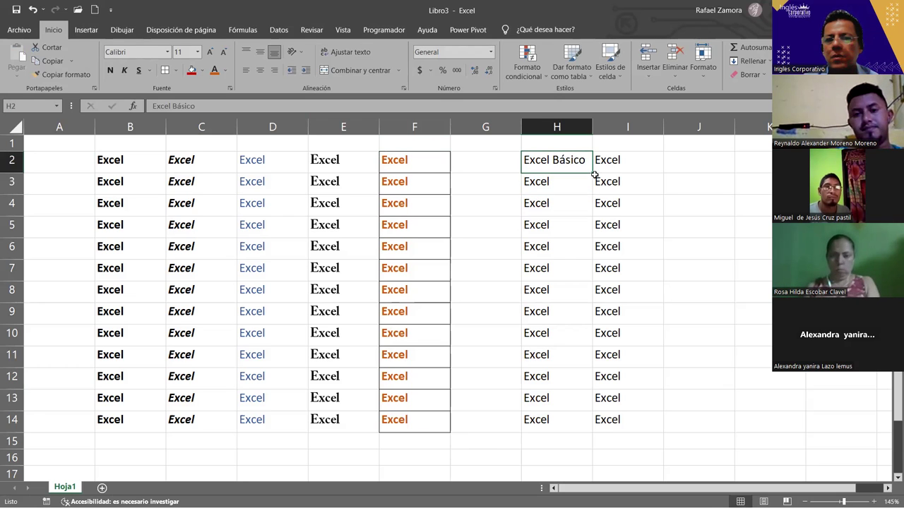
double_click(592, 171)
Step: Widen column H slightly to give the "Excel Básico" text more room
left_click_drag(395, 158, 409, 416)
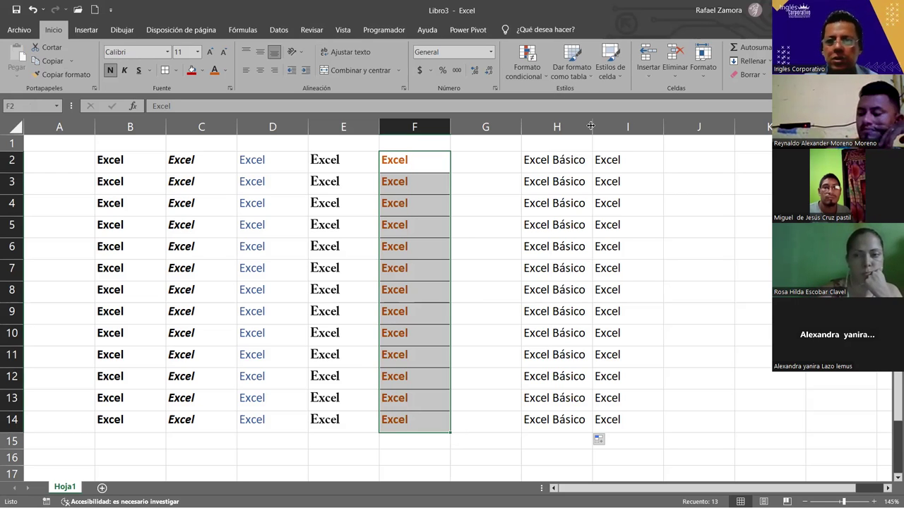
left_click_drag(591, 126, 608, 126)
left_click(594, 251)
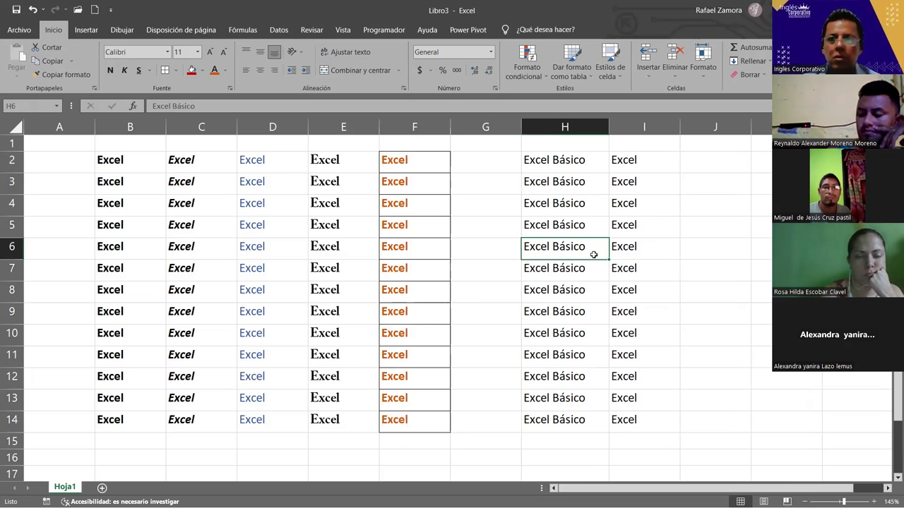
Step: Copy the bold, orange, bordered formatting of F2:F14 onto the "Excel Básico" cells H2:H14 with Format Painter
left_click_drag(572, 162, 568, 420)
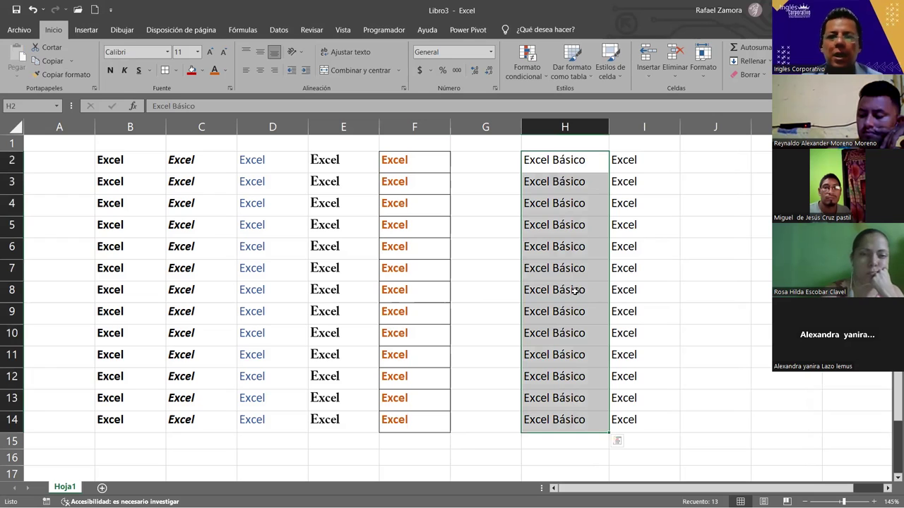
left_click_drag(405, 160, 409, 421)
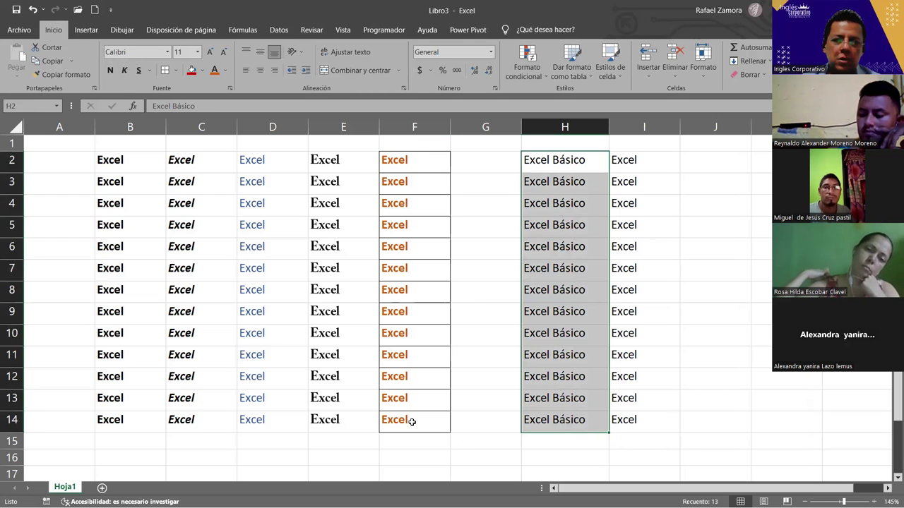
left_click(65, 74)
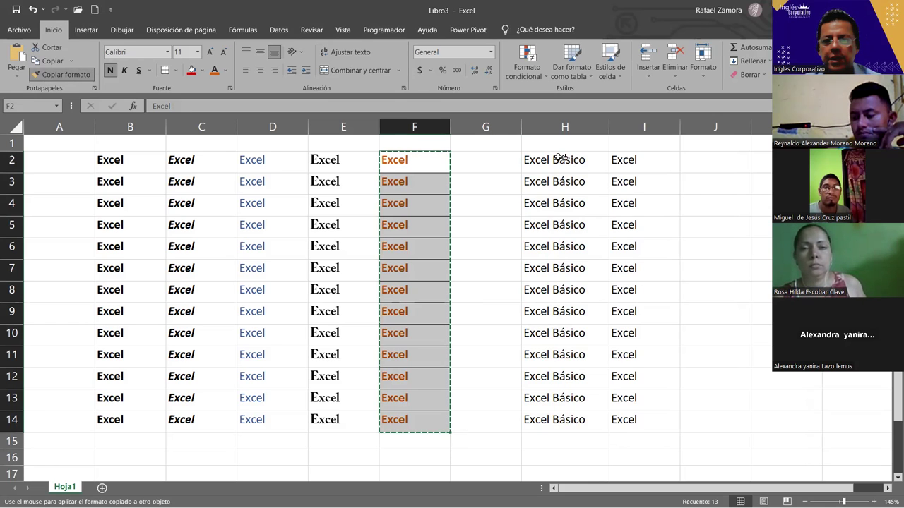
left_click(557, 158)
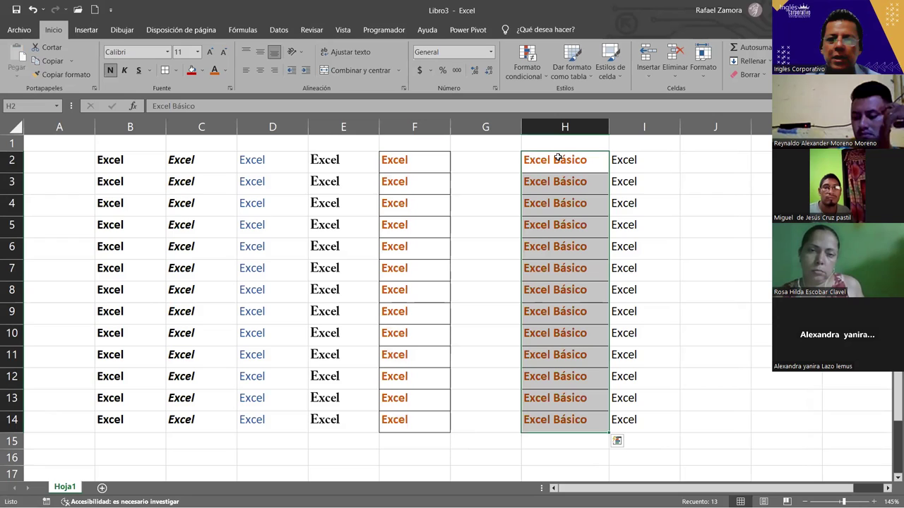
left_click(638, 230)
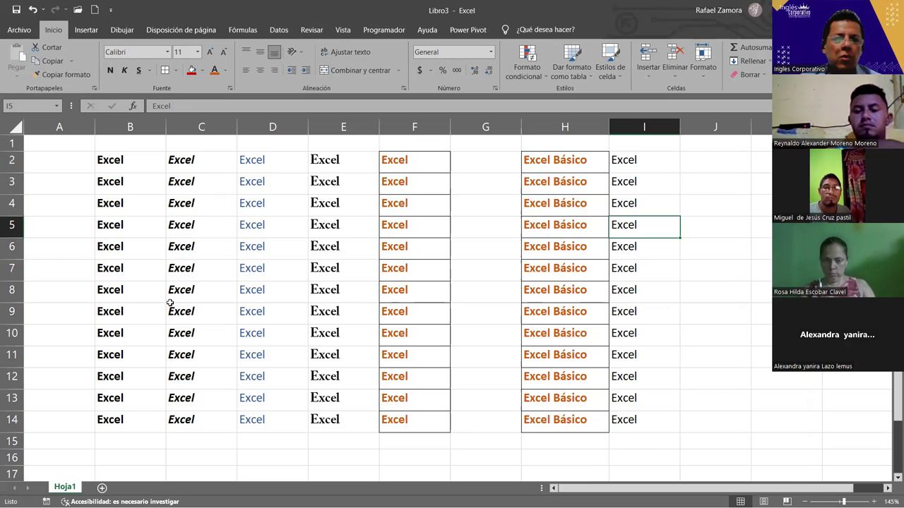
Step: Make the text in B6 standard red, italic and underlined
left_click(100, 246)
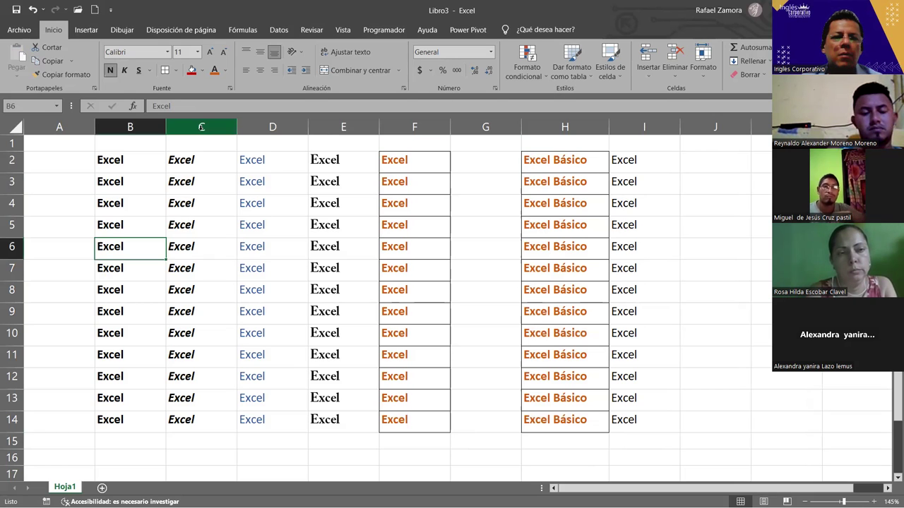
left_click(227, 69)
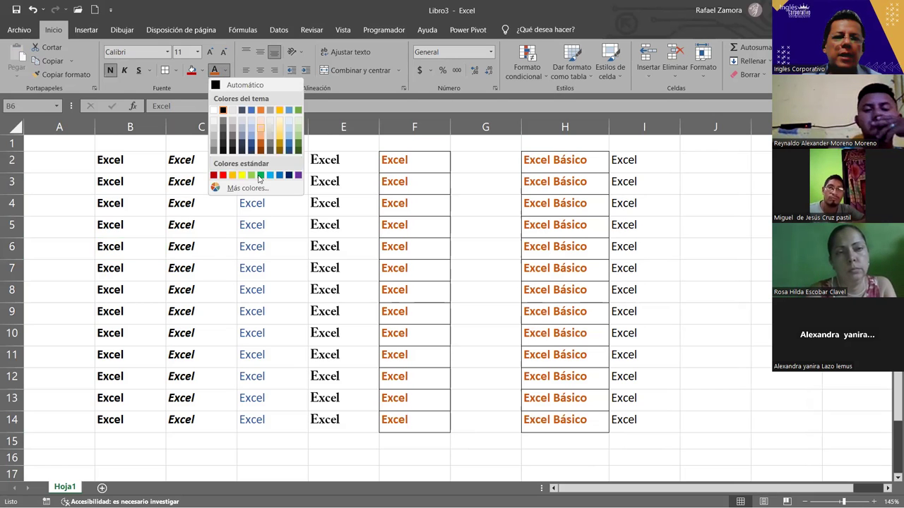
left_click(224, 175)
key("ctrl+k")
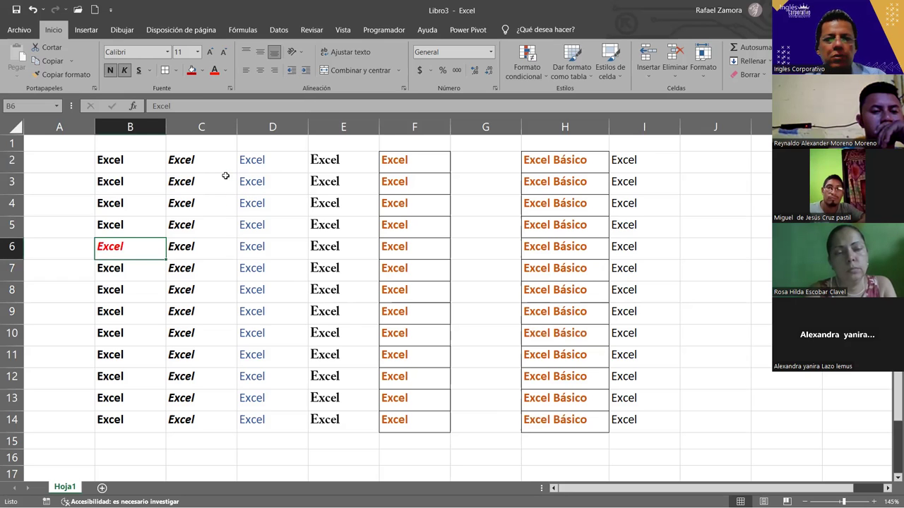
left_click(139, 73)
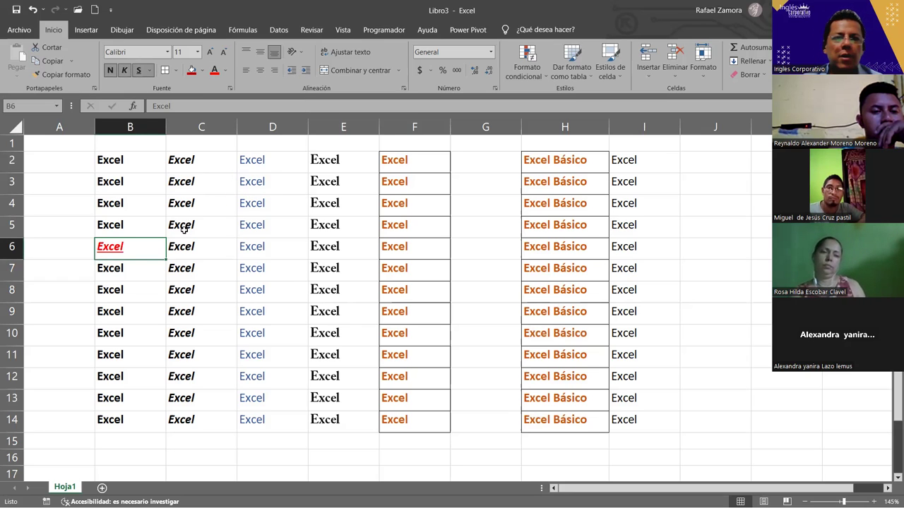
Step: Set the font of B6 to Baskerville Old Face and increase its size to 12
left_click(167, 54)
scroll(147, 322, "down", 5)
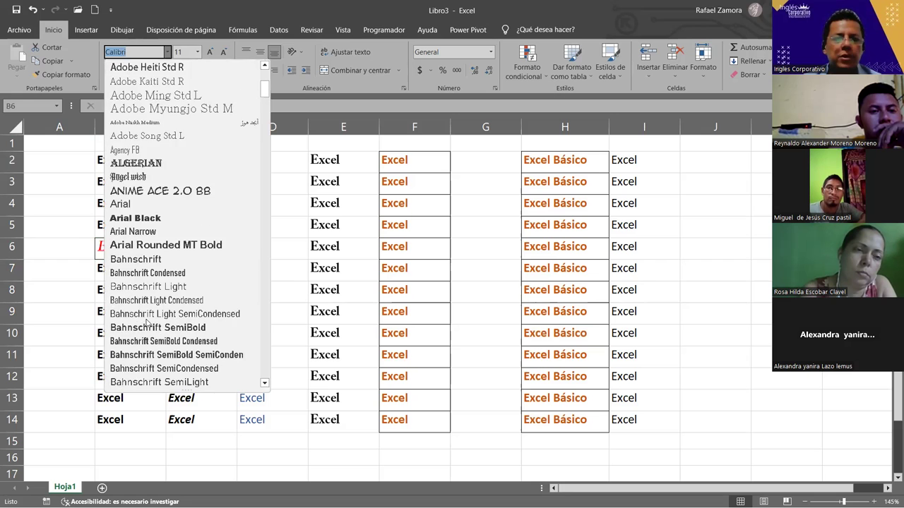
scroll(147, 323, "down", 3)
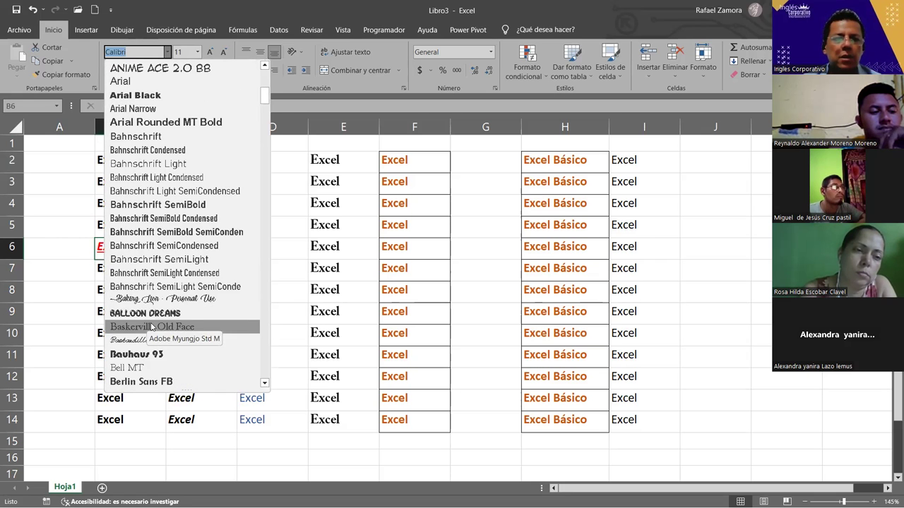
left_click(151, 327)
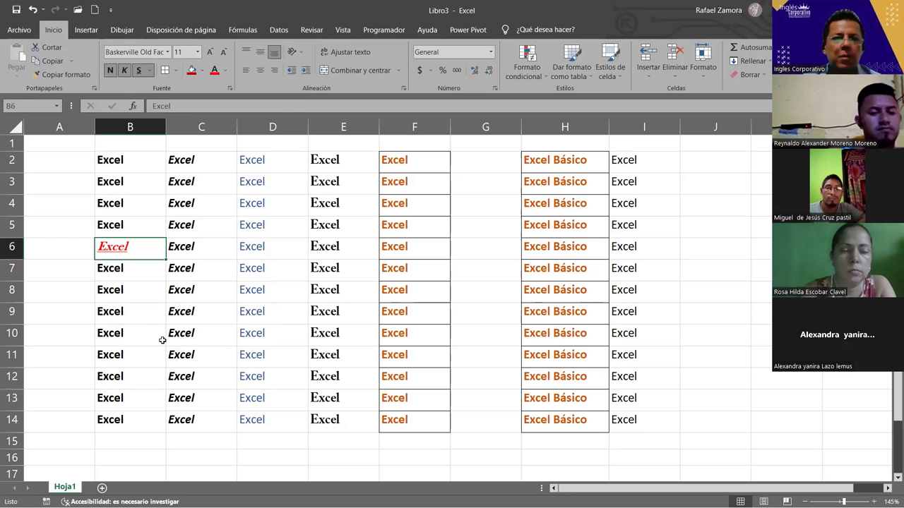
left_click(210, 53)
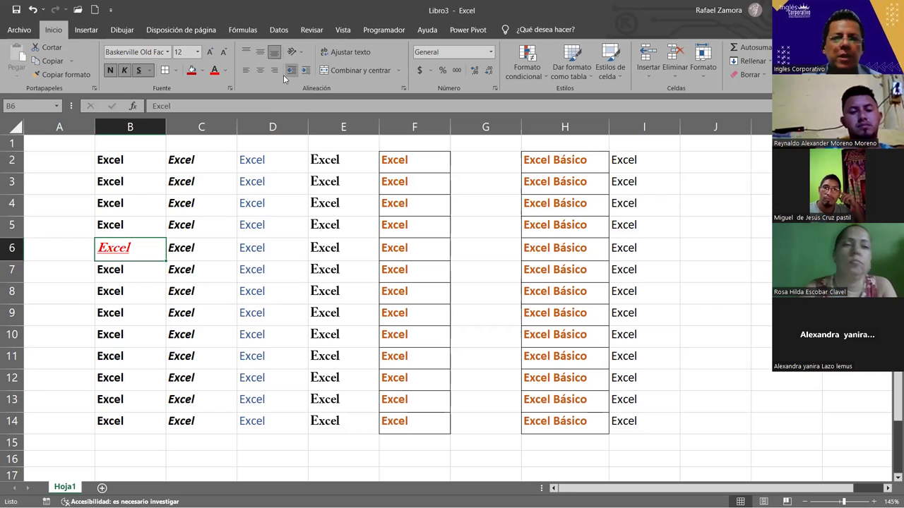
Step: Center the text in B6 horizontally and give the cell a light blue fill
left_click(261, 70)
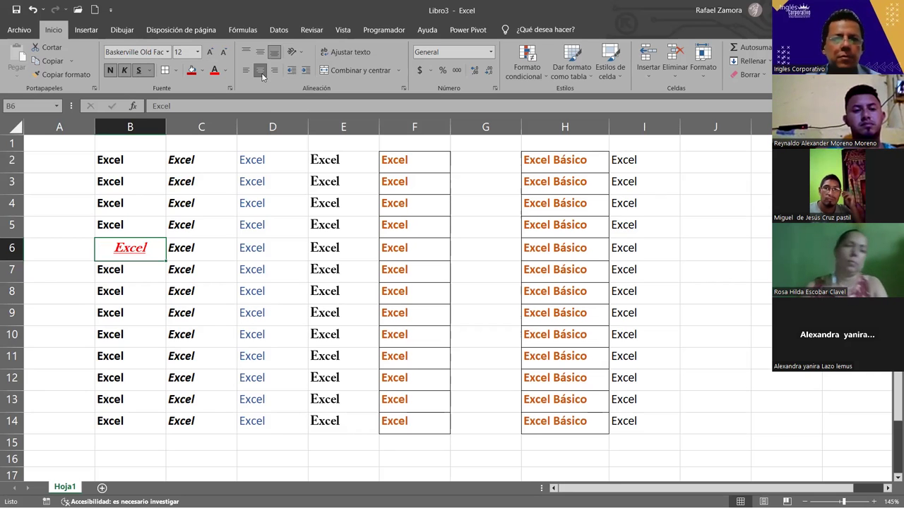
left_click(202, 71)
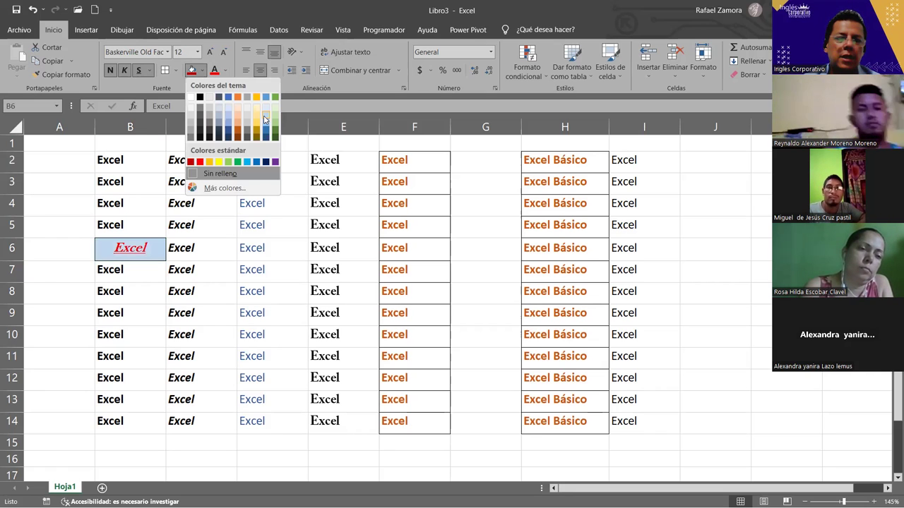
left_click(282, 319)
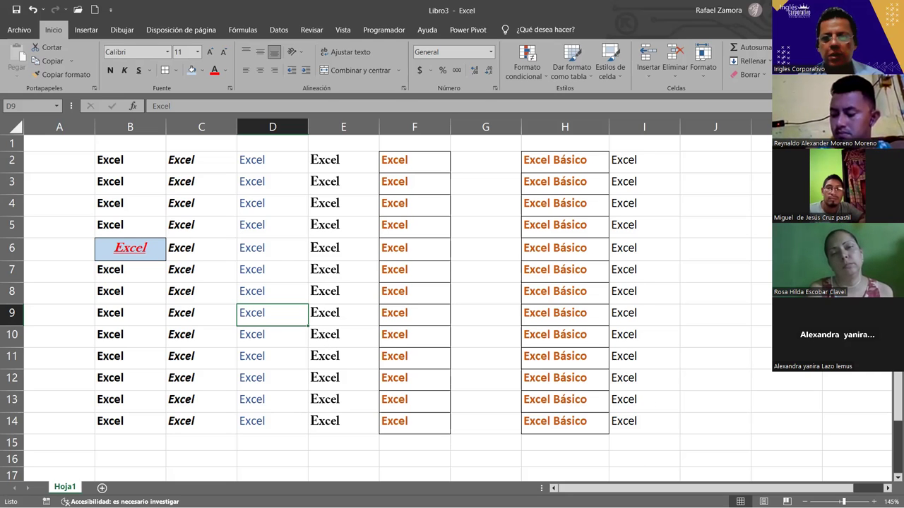
Step: Copy the formatting of B6 onto I2:I14 with Format Painter, and undo it
left_click(144, 246)
left_click(82, 75)
left_click_drag(645, 159, 638, 423)
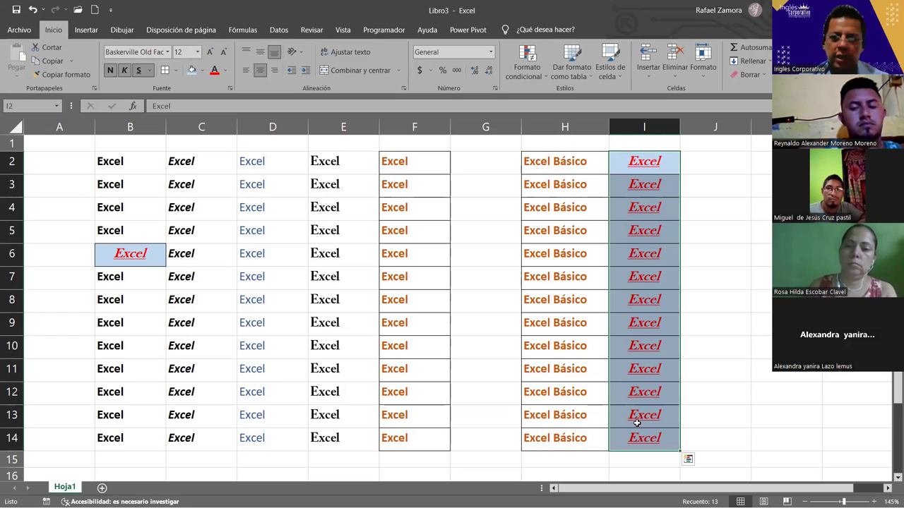
key("ctrl+z")
Step: Change the text in I2 to "Excel Intermedio" and fill it down to I14
double_click(667, 160)
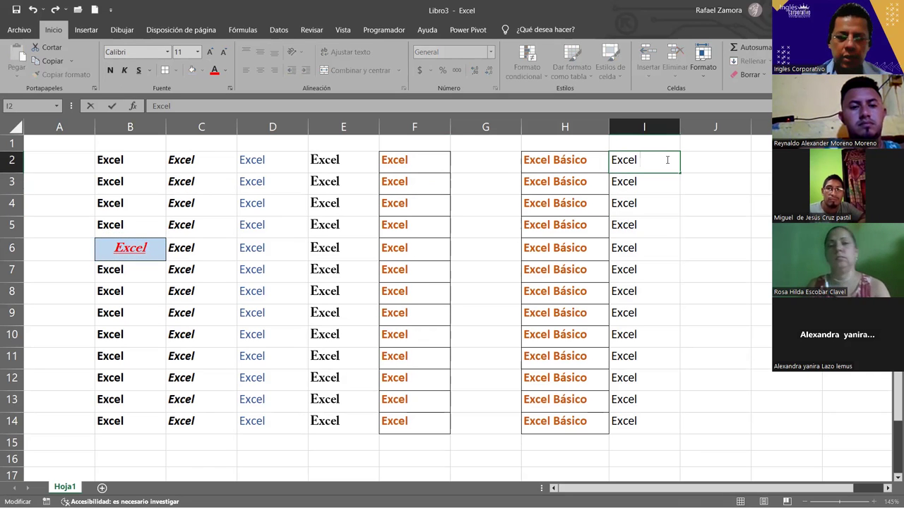
type("Intermedio")
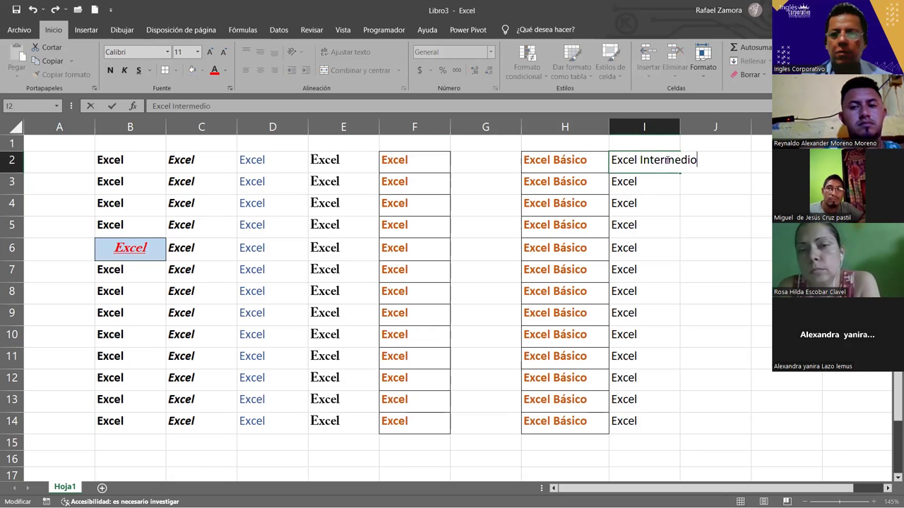
key("Return")
left_click(673, 161)
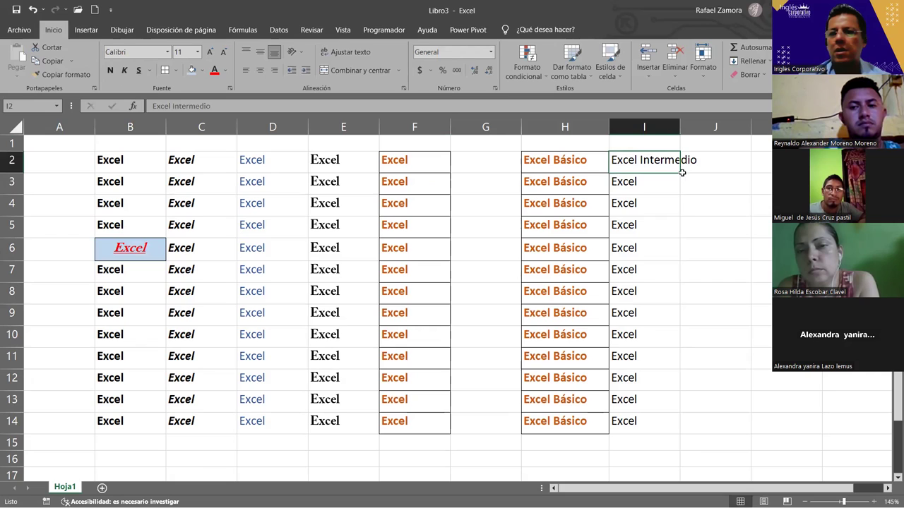
left_click_drag(676, 188, 677, 188)
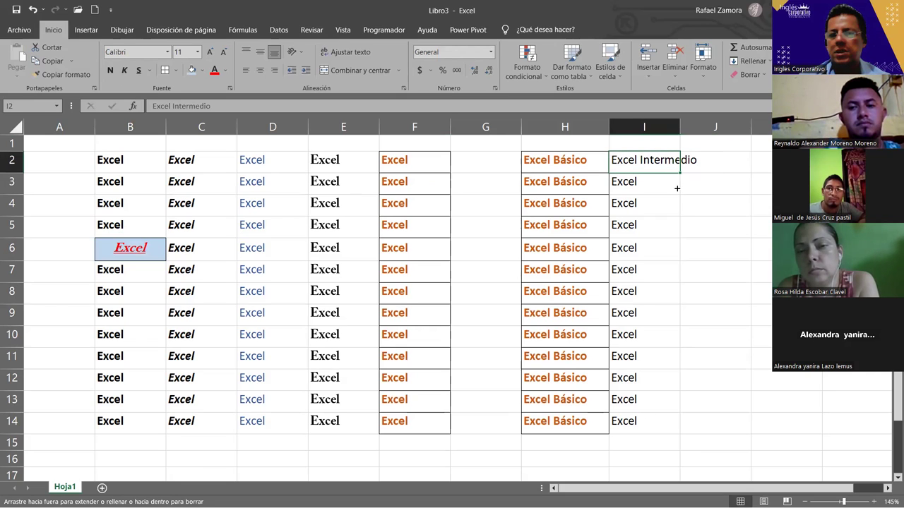
left_click_drag(648, 424, 648, 426)
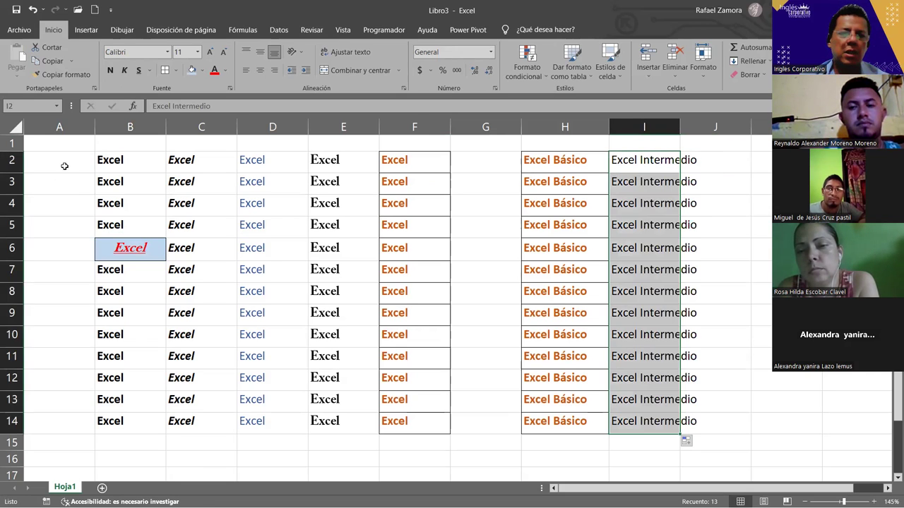
Step: Copy the formatting of B6 onto I2:I14 with Format Painter and autofit the width of column I
left_click(131, 249)
left_click(68, 75)
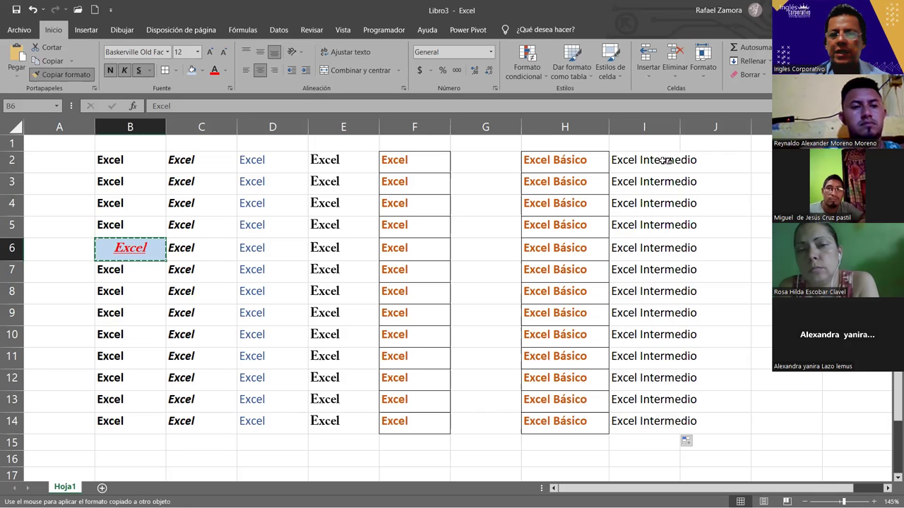
left_click_drag(664, 161, 661, 422)
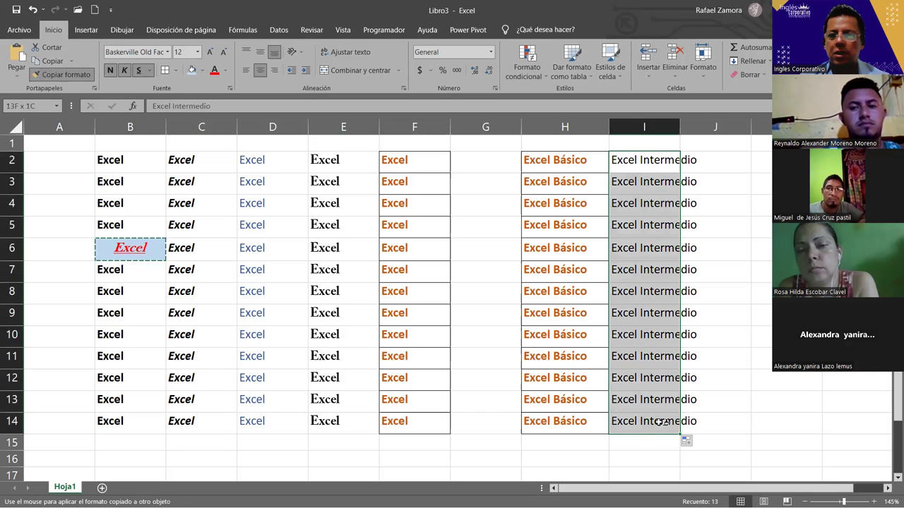
left_click_drag(662, 422, 661, 422)
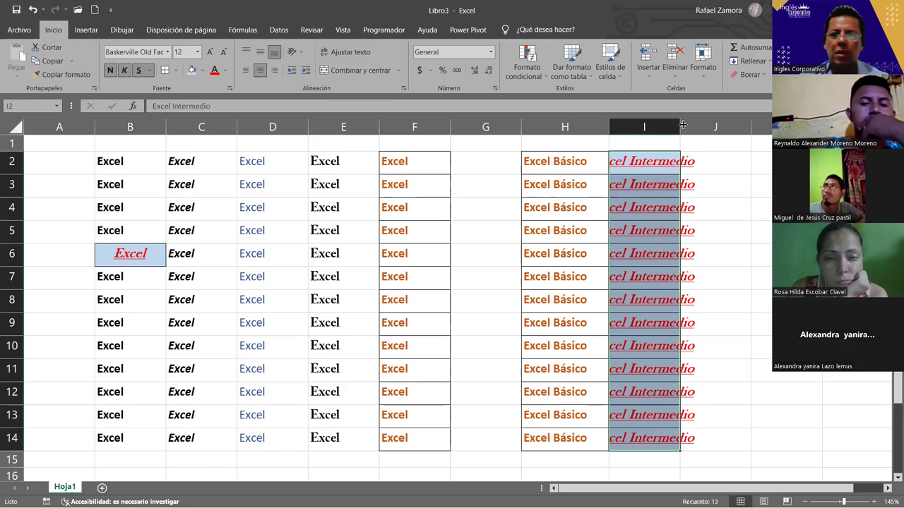
double_click(680, 124)
key("Return")
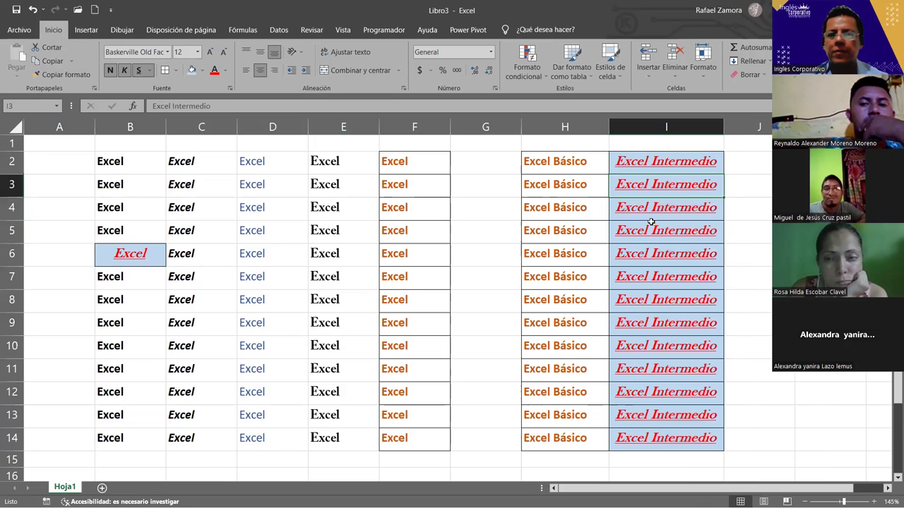
Step: Remove the bold, italic and underline formatting from B6
left_click(585, 346)
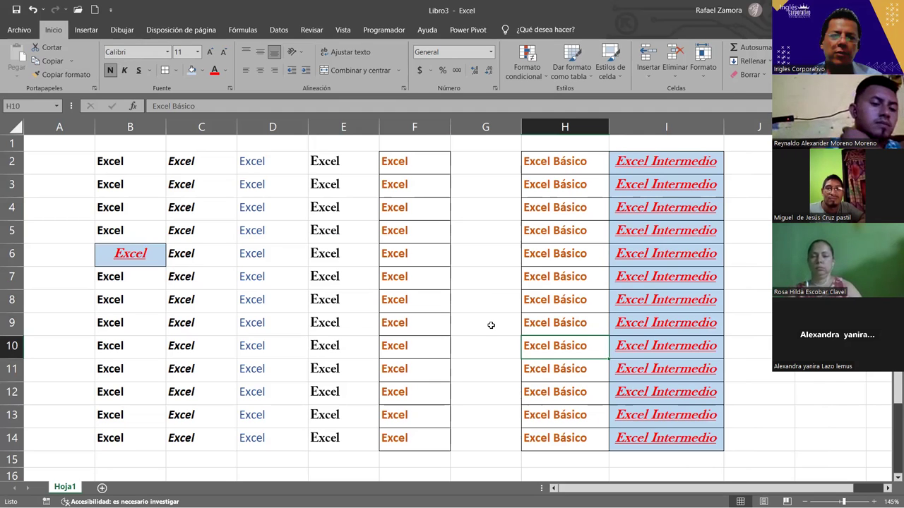
left_click(138, 250)
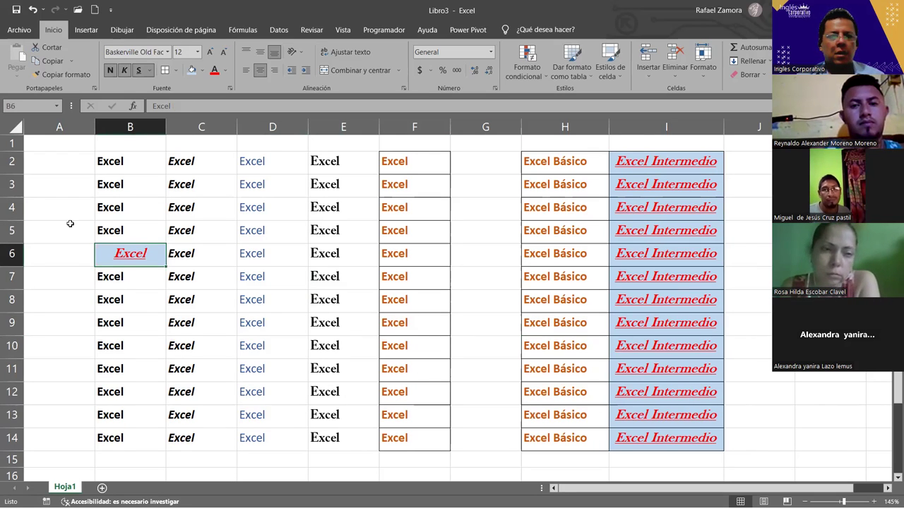
left_click(205, 323)
left_click(141, 254)
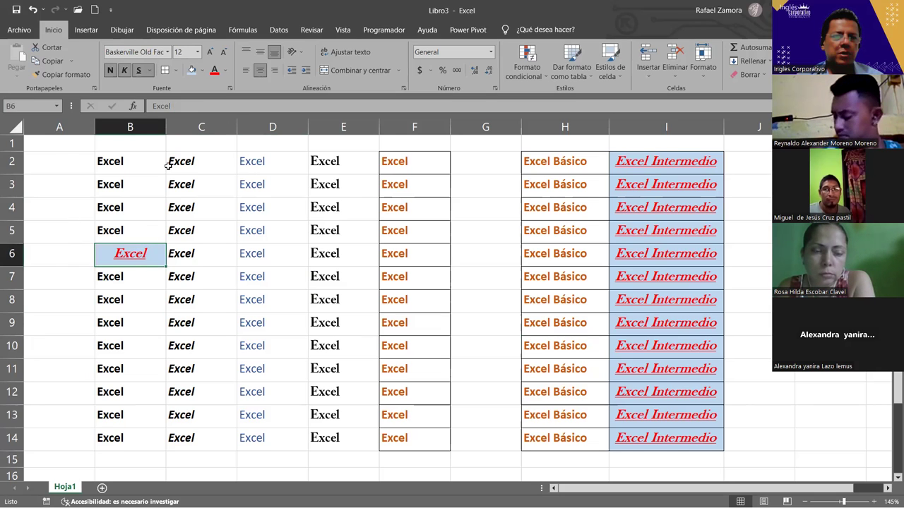
left_click(110, 70)
left_click(127, 70)
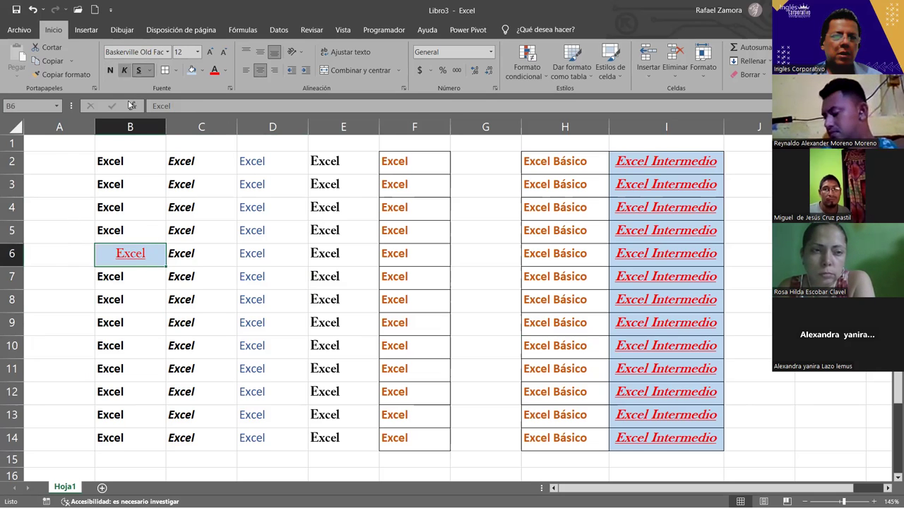
left_click(139, 70)
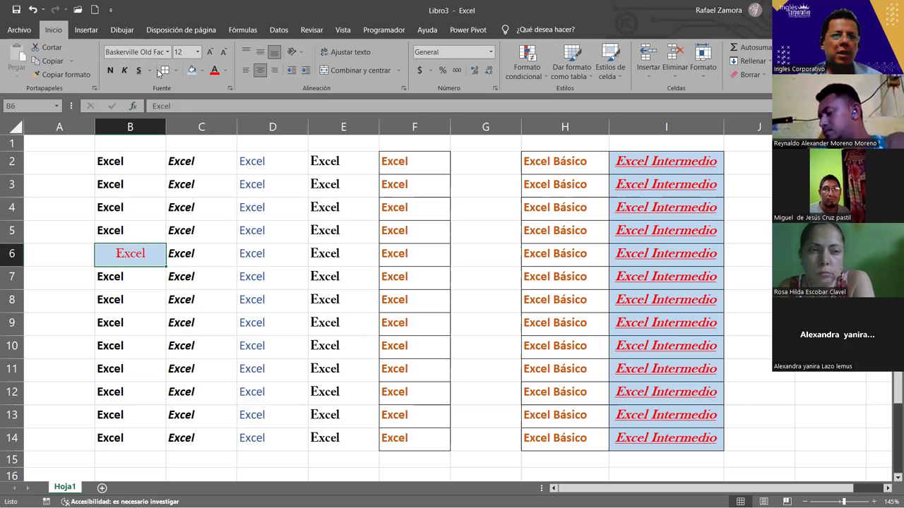
Step: Remove the fill from B6 and set its font color to black
left_click(205, 72)
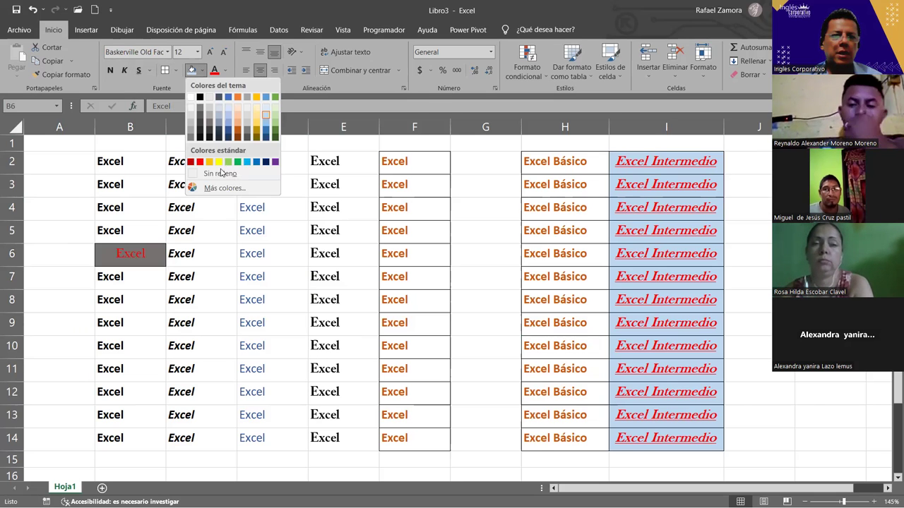
left_click(220, 174)
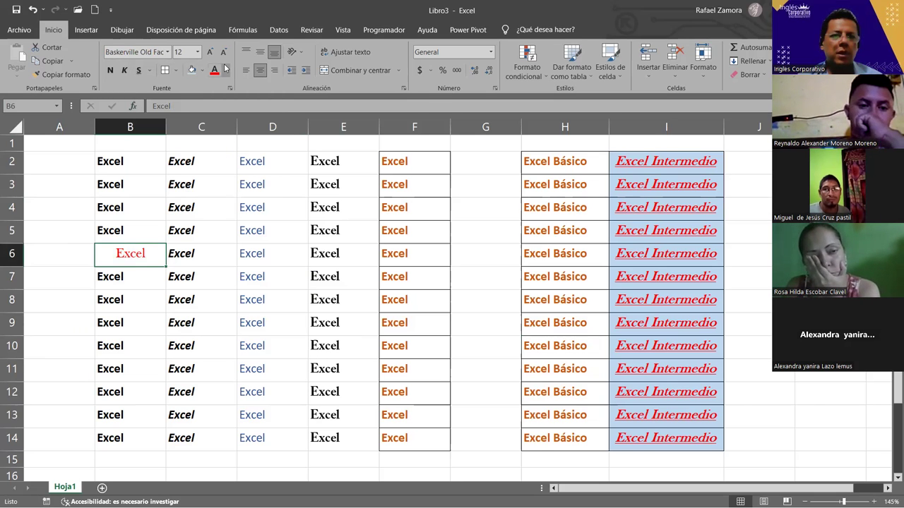
left_click(225, 70)
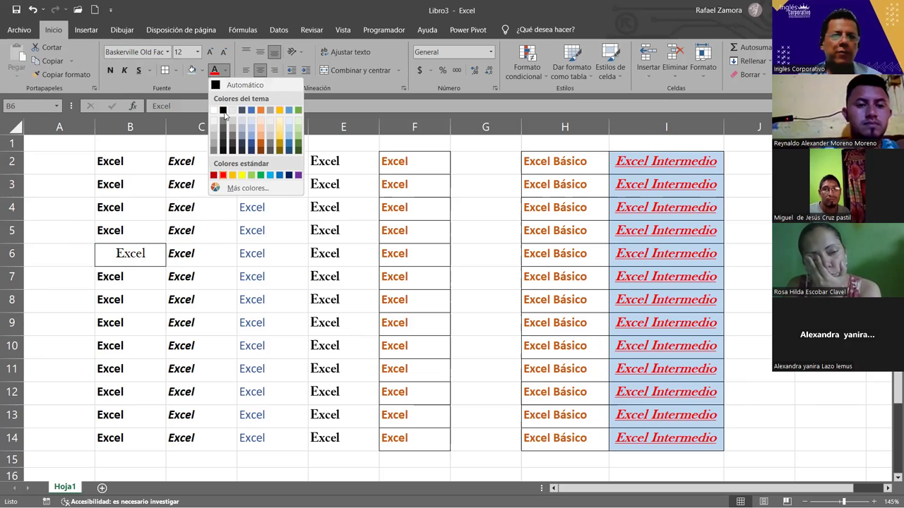
left_click(194, 61)
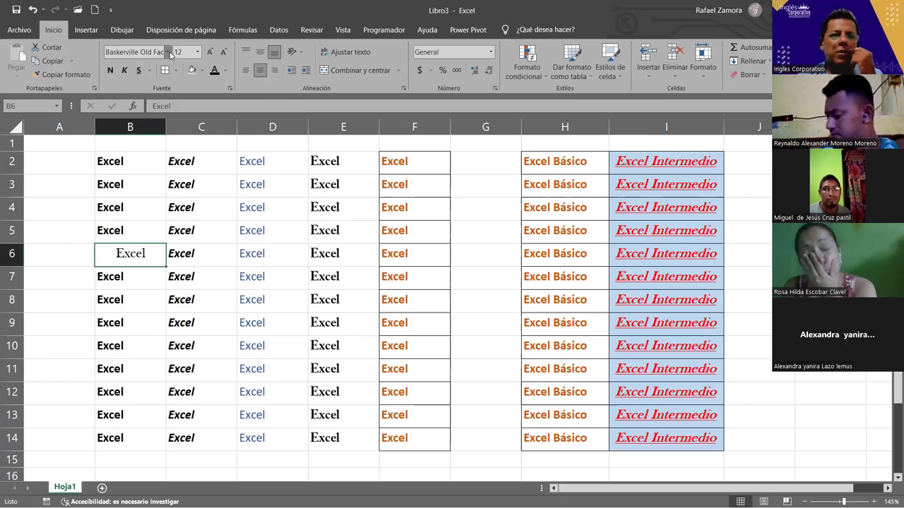
left_click(169, 52)
scroll(159, 120, "up", 1)
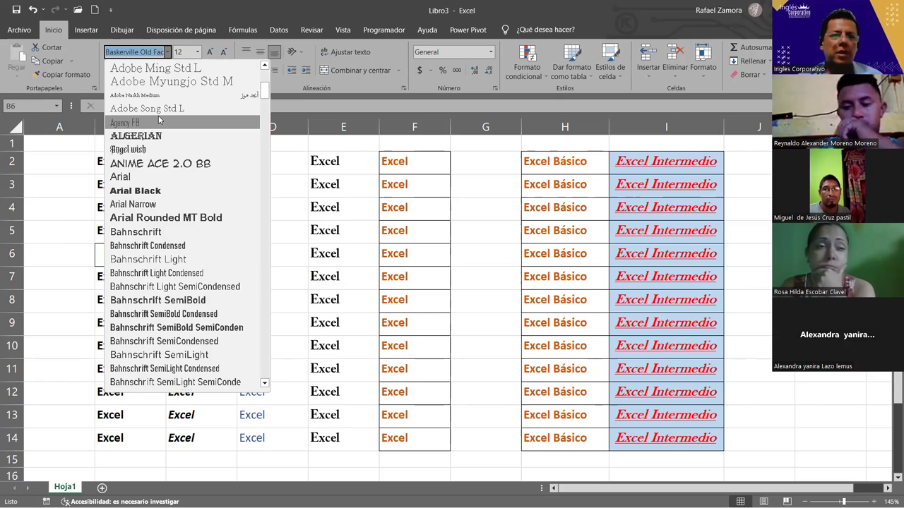
key("Escape")
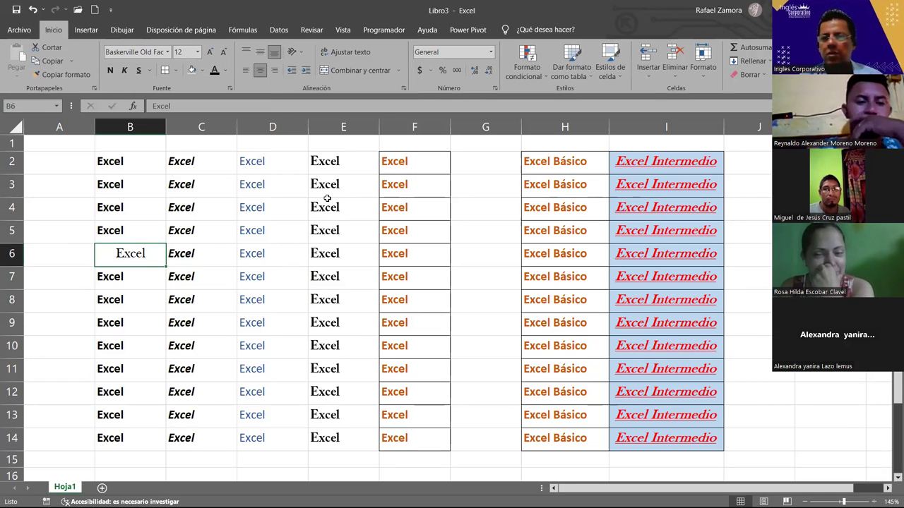
left_click(300, 256)
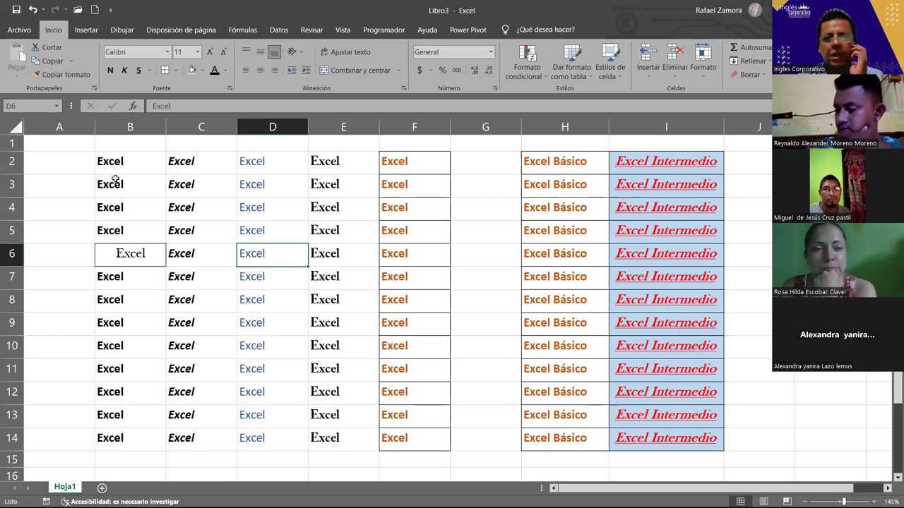
Step: Delete the contents of the whole range B2:I14, and undo the deletion
left_click_drag(117, 163, 661, 444)
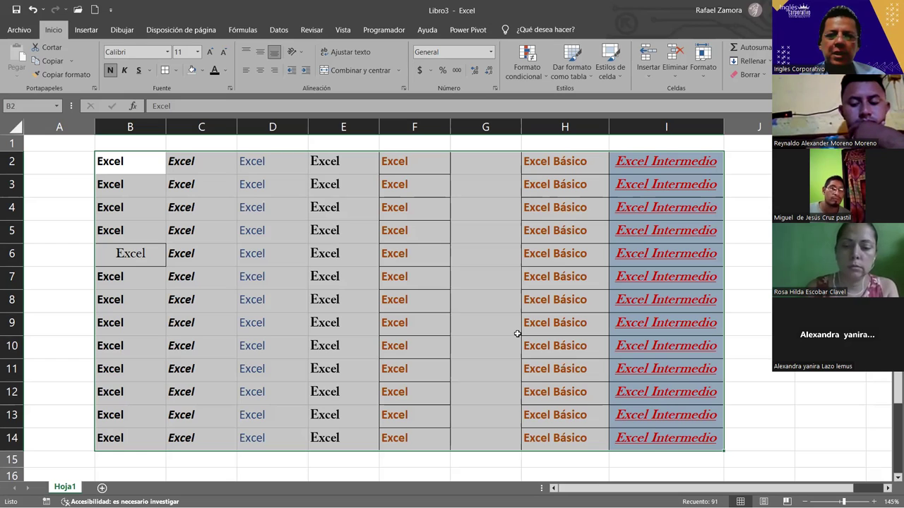
key("BackSpace")
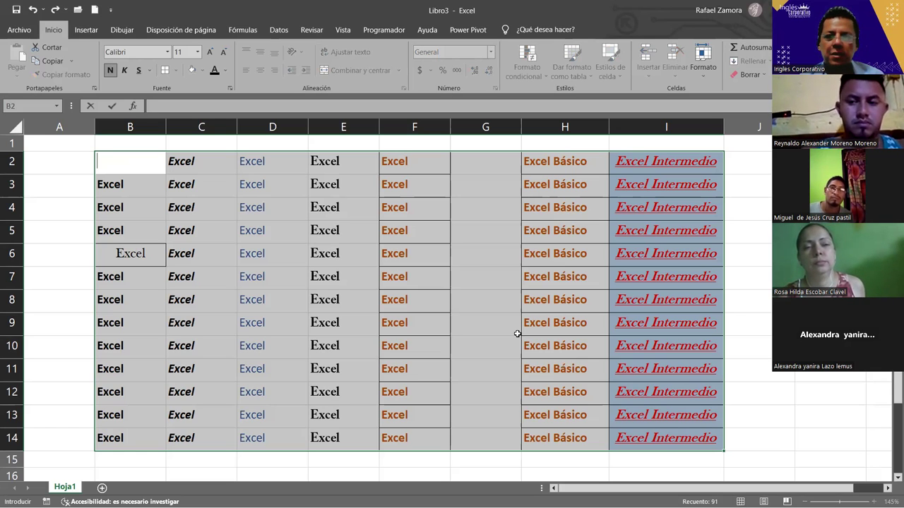
key("Escape")
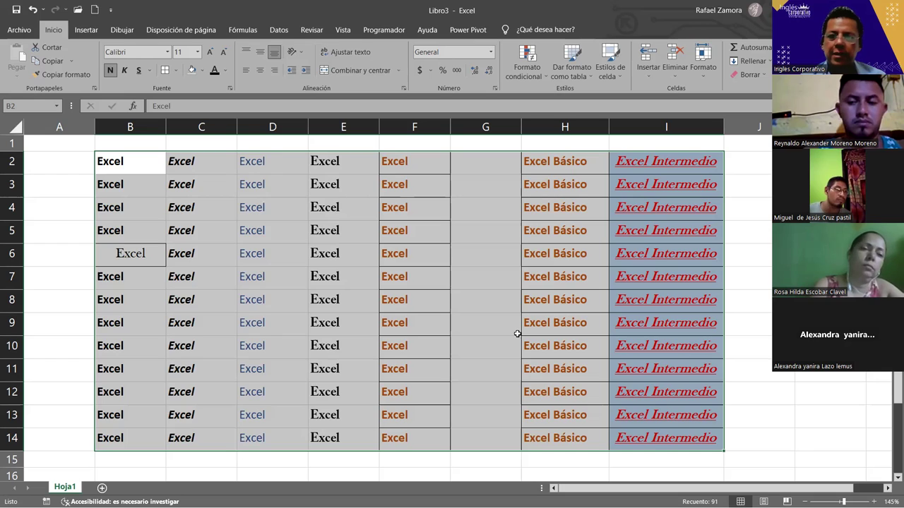
key("Delete")
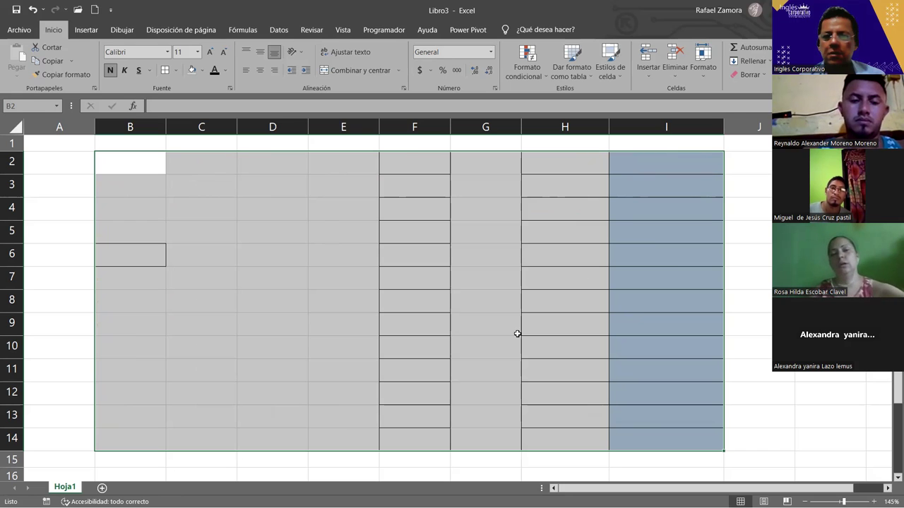
left_click(517, 334)
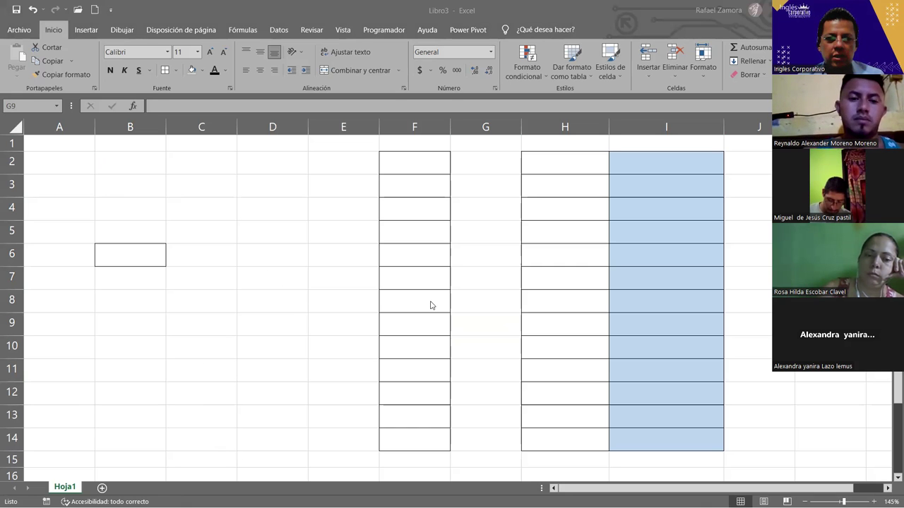
key("ctrl+z")
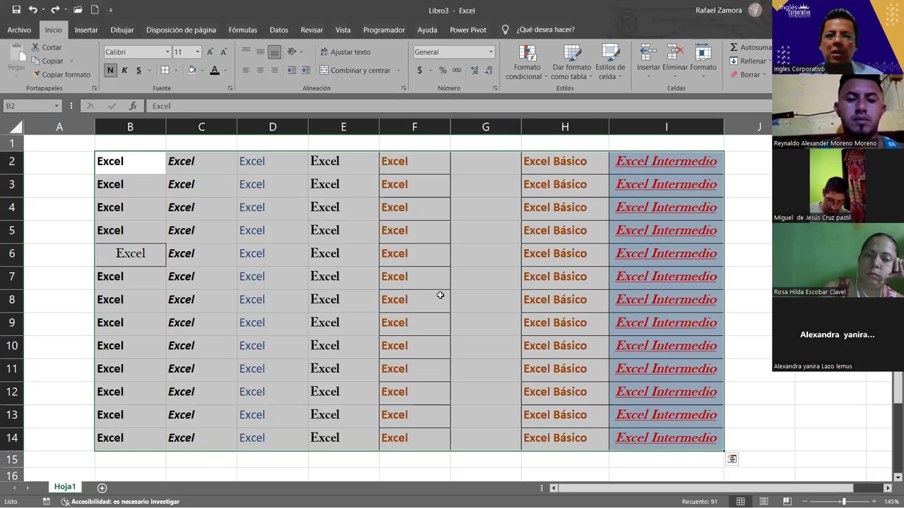
left_click(440, 295)
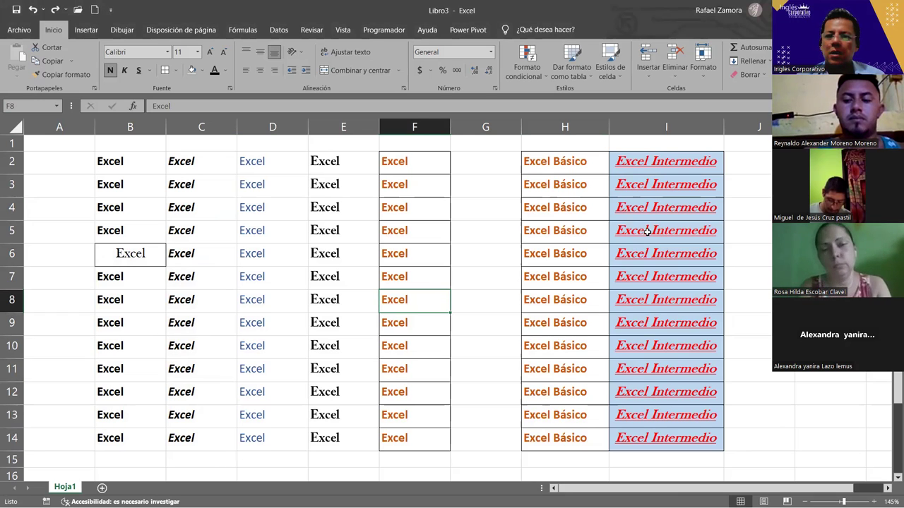
left_click(629, 157)
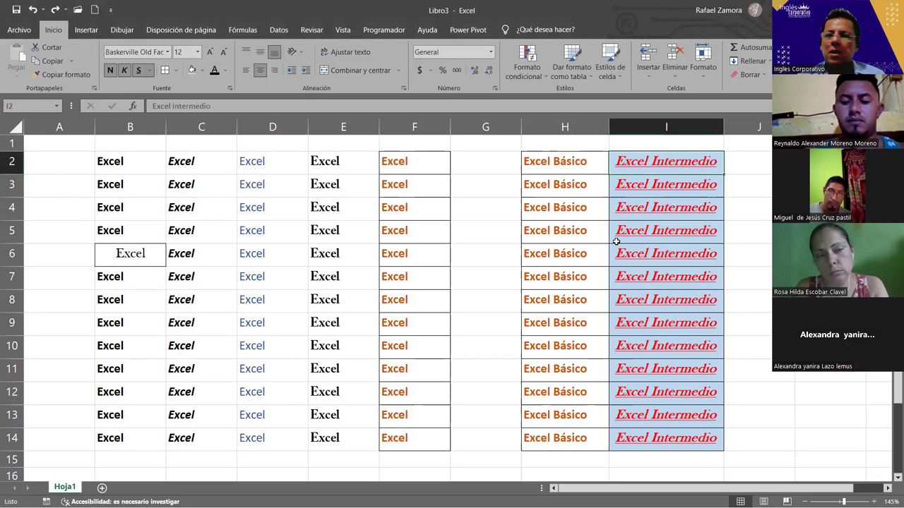
left_click(115, 161)
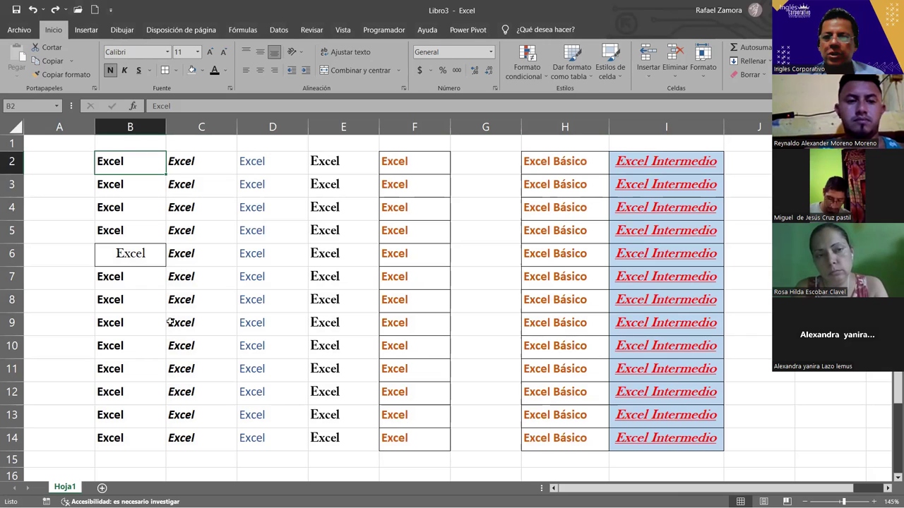
left_click(577, 338)
left_click(161, 229)
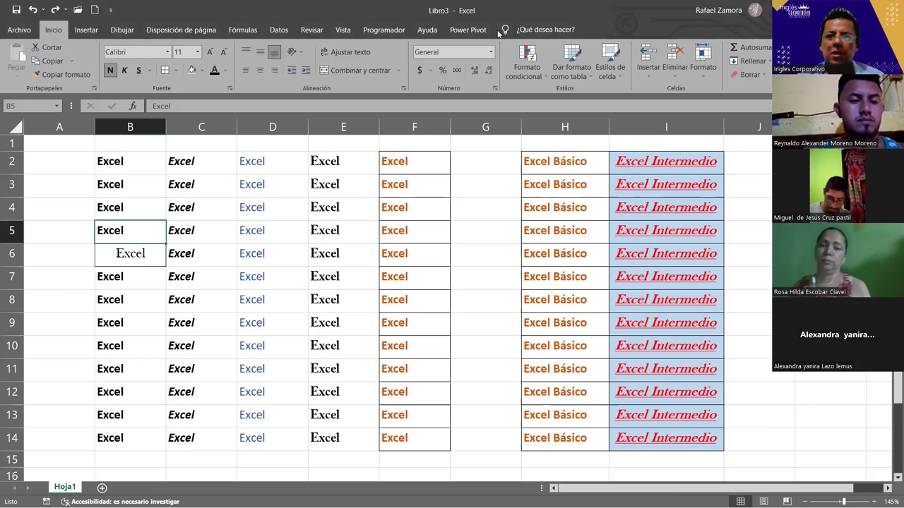
Step: Clear only the formats of the range B2:I14, and undo the clearing
left_click_drag(141, 164, 678, 441)
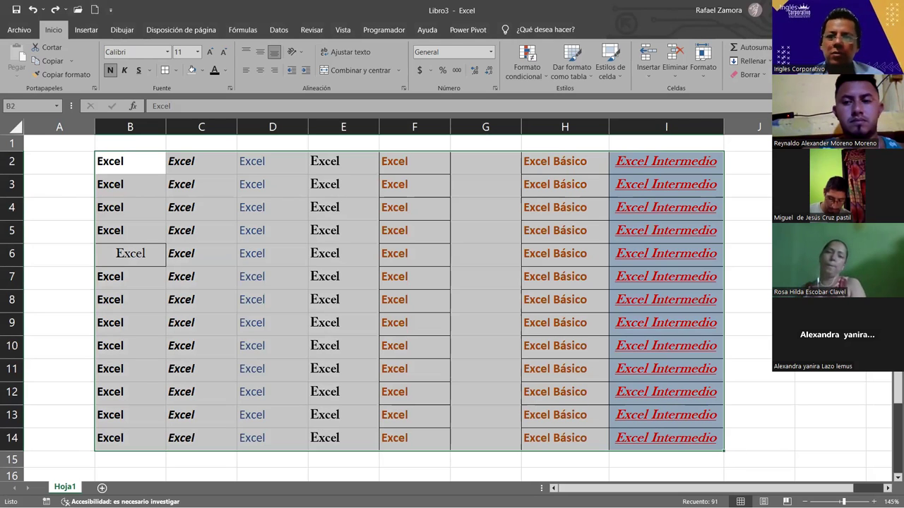
left_click(763, 76)
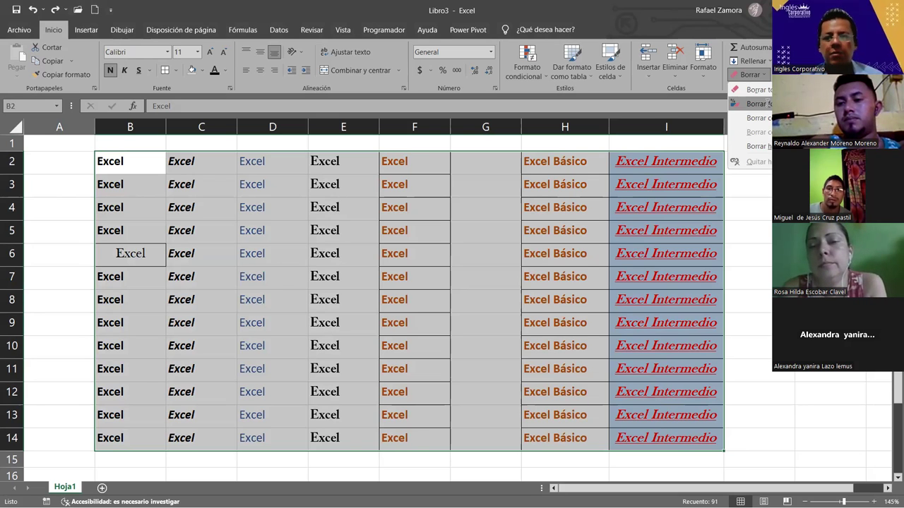
left_click(761, 104)
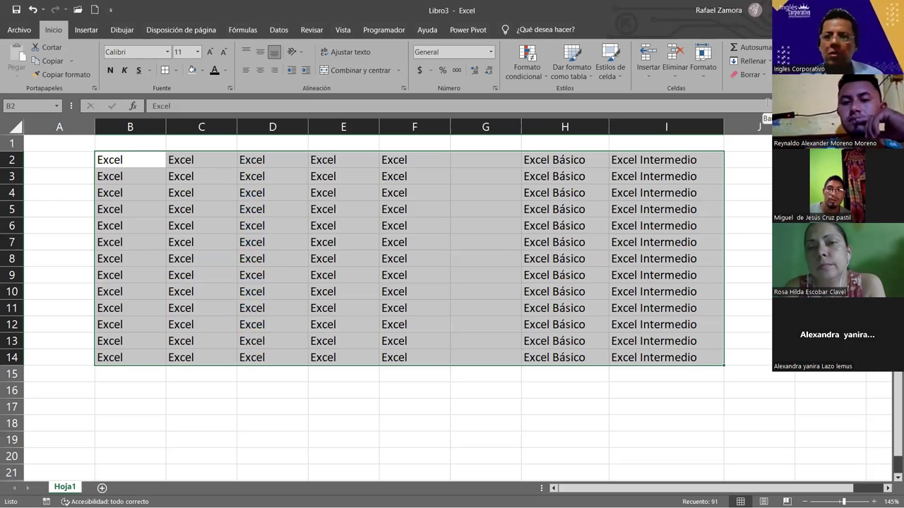
key("ctrl+z")
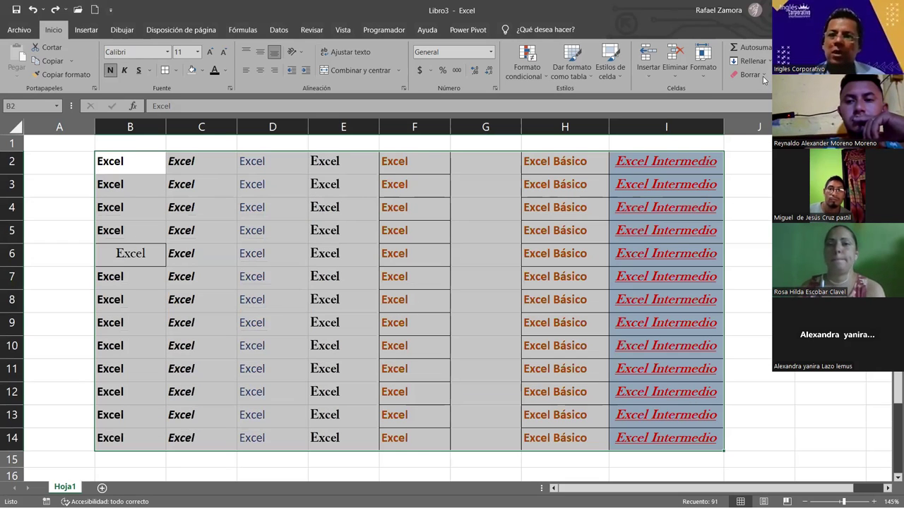
Step: Clear only the contents of the range B2:I14, and undo the clearing
left_click(750, 74)
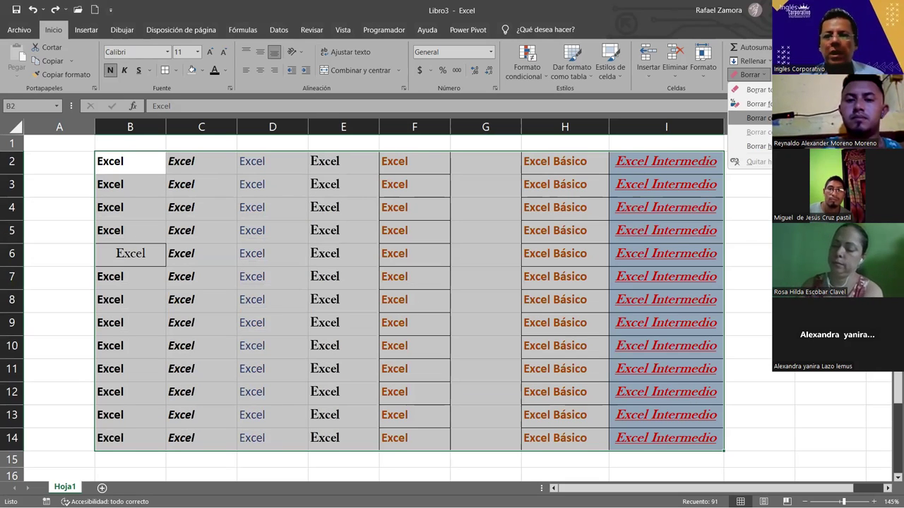
left_click(756, 118)
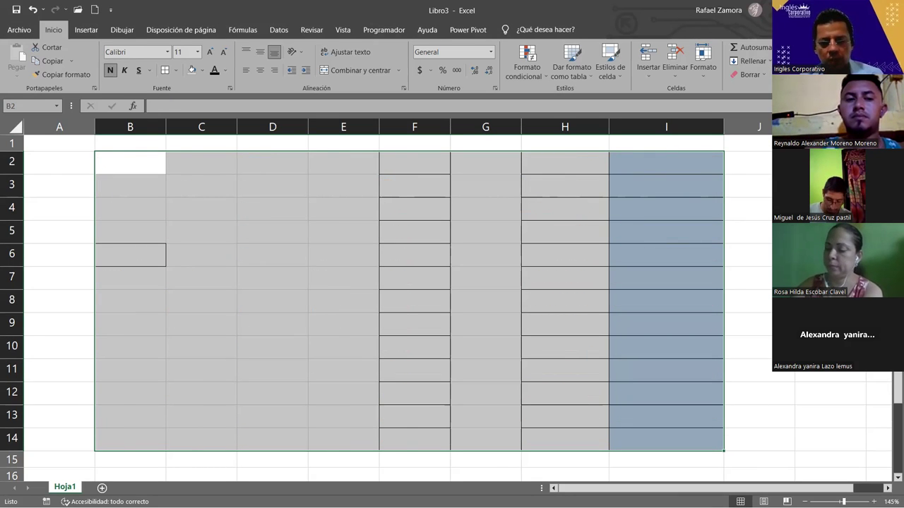
type("Excel")
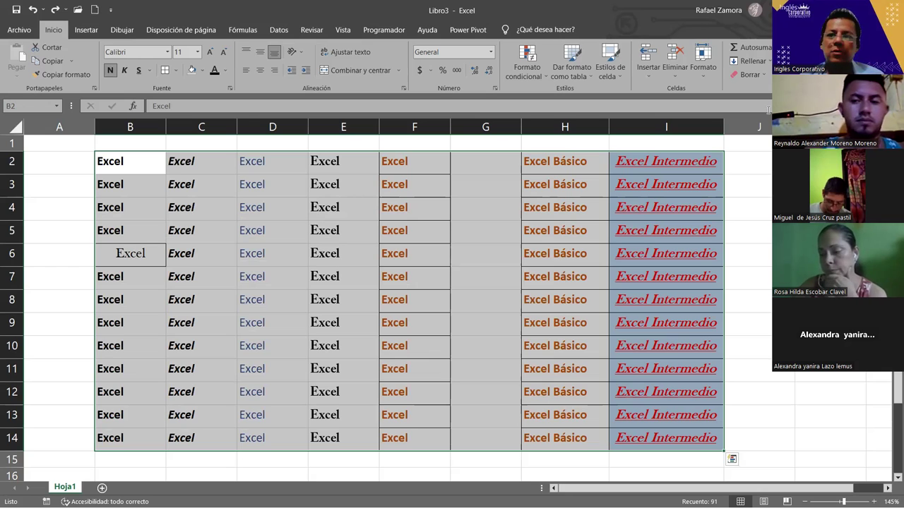
Step: Clear everything, both contents and formats, from the range B2:I14
left_click(763, 74)
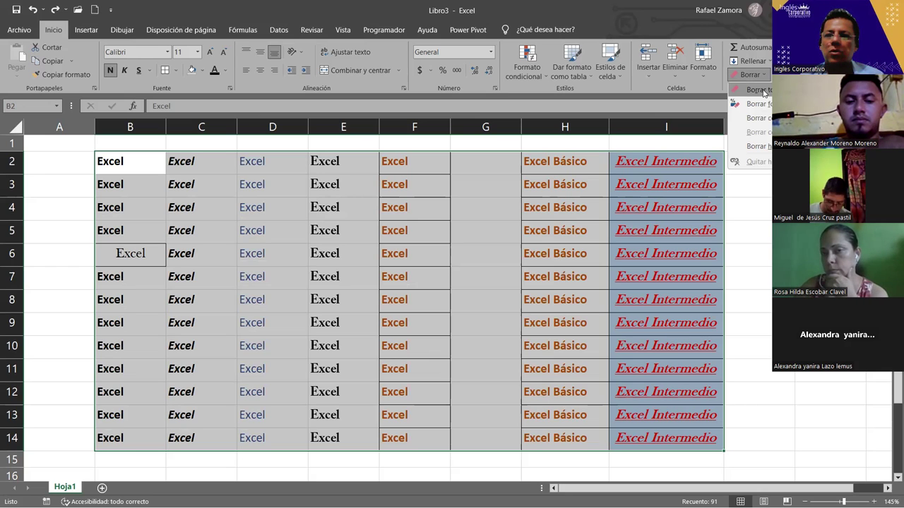
left_click(762, 91)
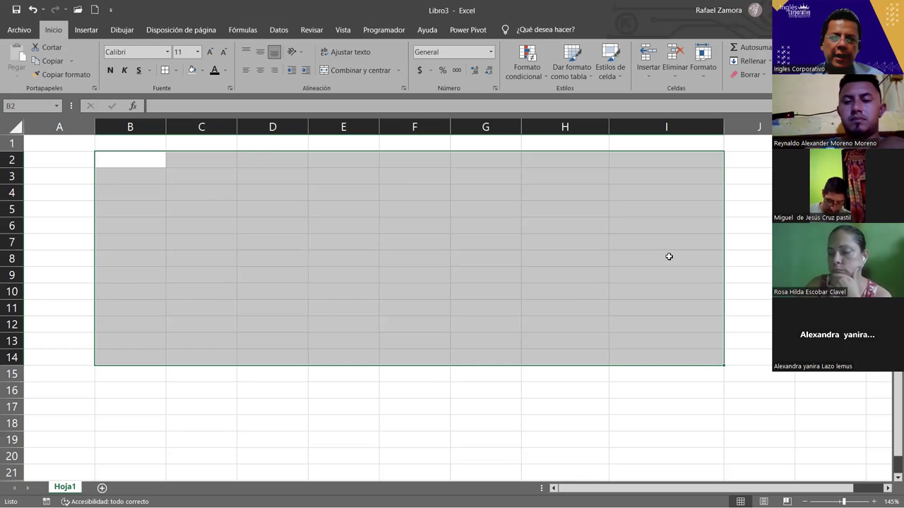
left_click(669, 257)
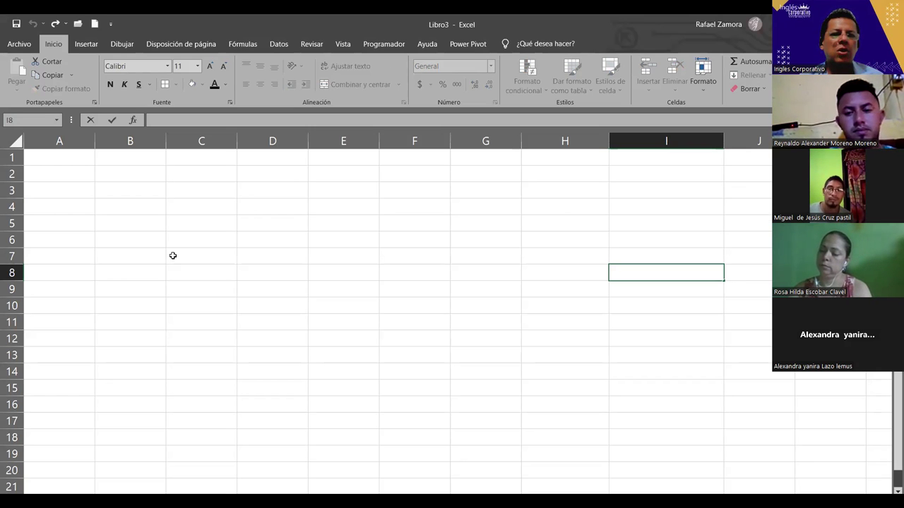
left_click(141, 273)
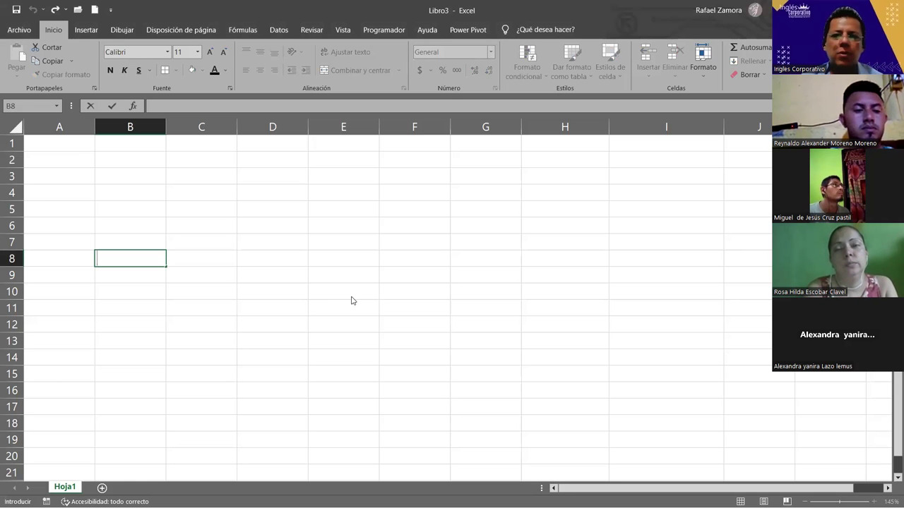
left_click(286, 293)
left_click(240, 252)
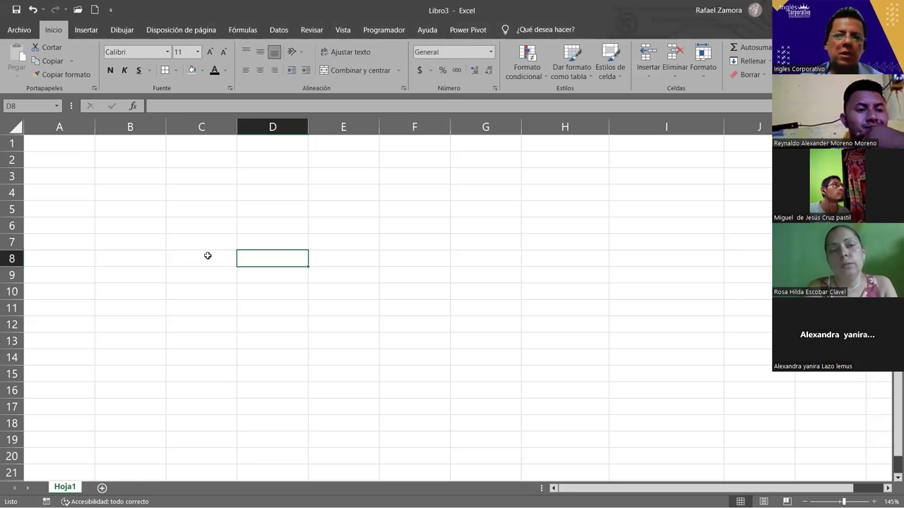
Step: Enter "Excel" in B3 and copy that cell
left_click(141, 177)
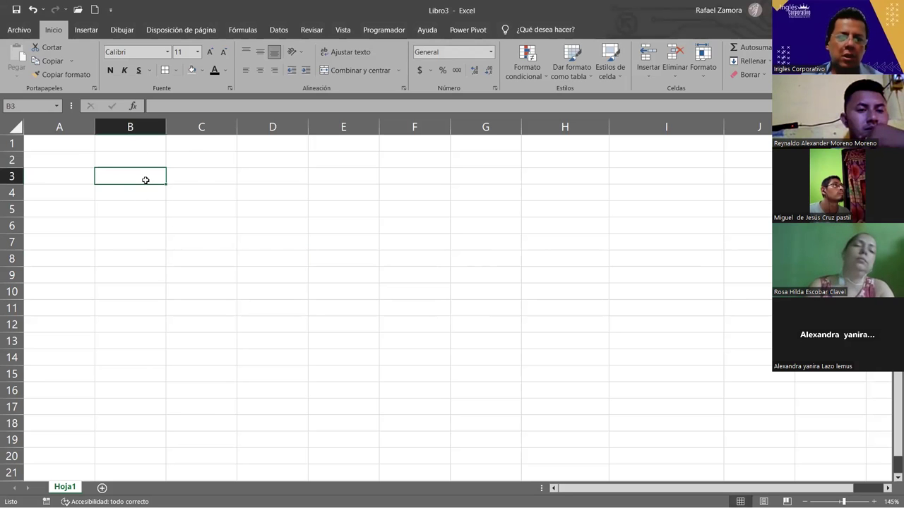
type("Excel")
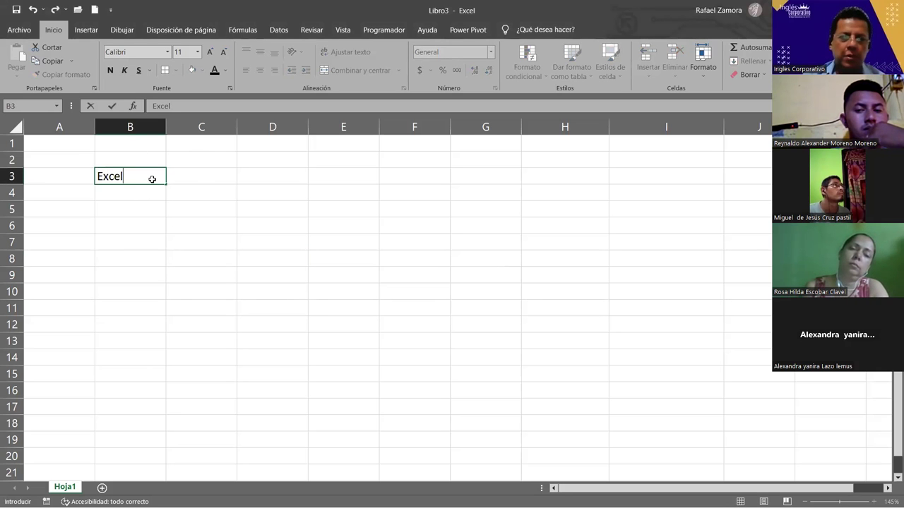
key("Return")
left_click(152, 180)
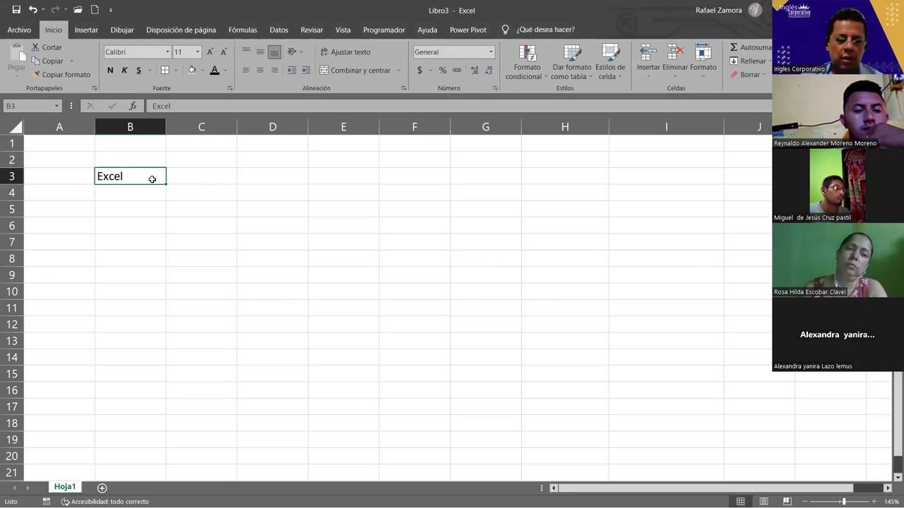
key("ctrl+c")
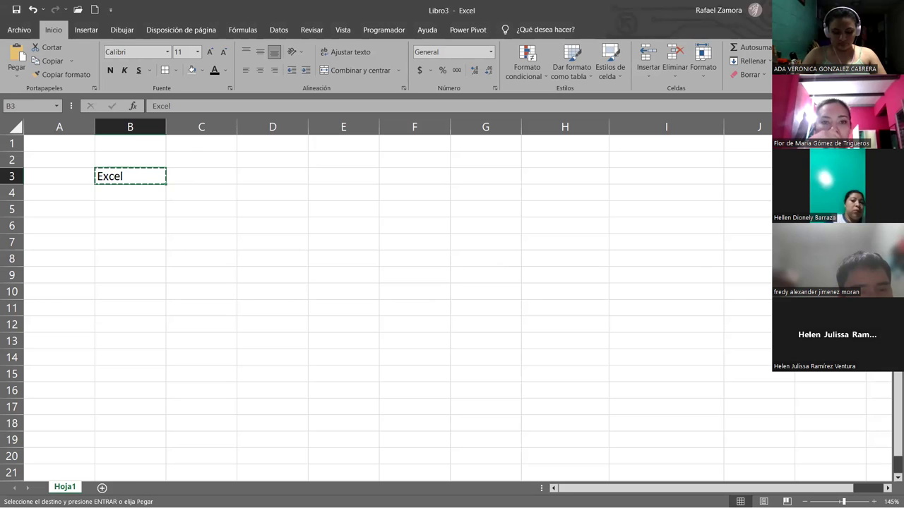
Step: Paste the copied B3 text into E3 and E9
left_click(679, 274)
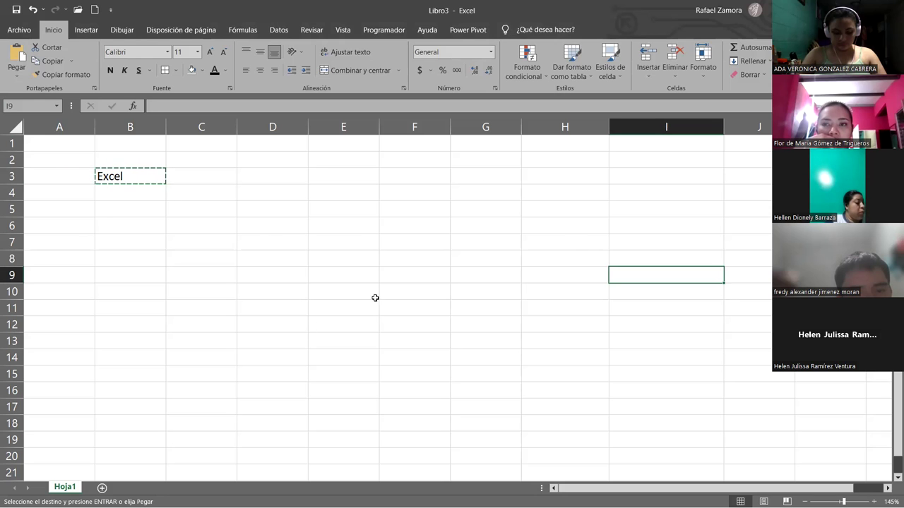
scroll(605, 371, "down", 3)
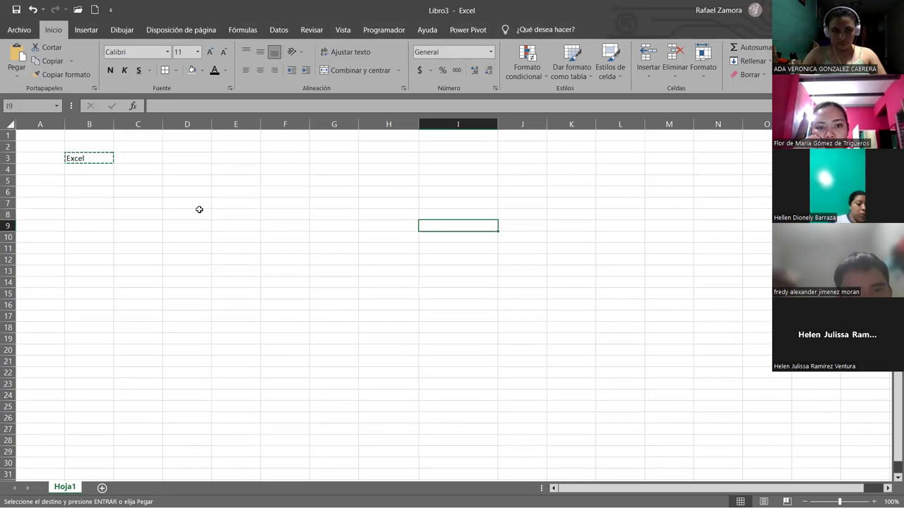
left_click(236, 157)
key("ctrl+v")
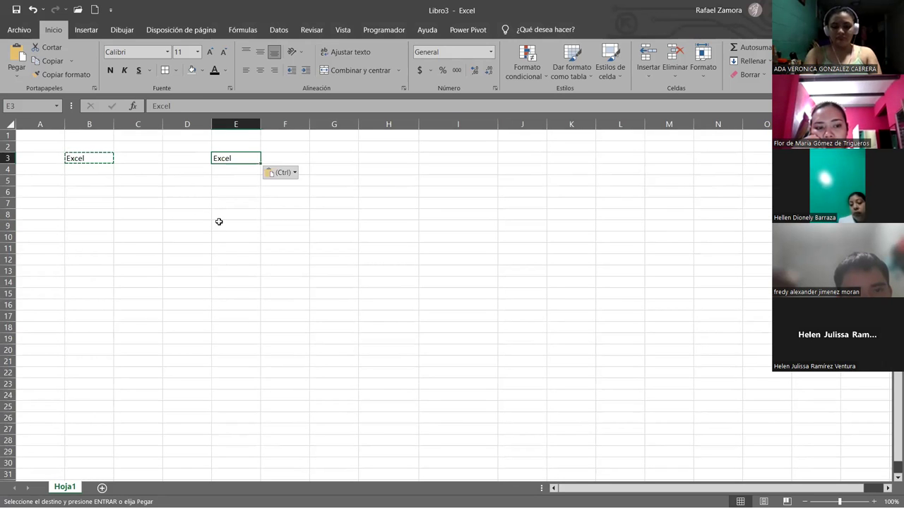
left_click(219, 224)
key("ctrl+v")
Step: Paste the copied text into the ranges D11:D19 and B16:B23
left_click(187, 248)
left_click(169, 337, "shift")
key("ctrl+v")
left_click_drag(89, 305, 97, 389)
key("Return")
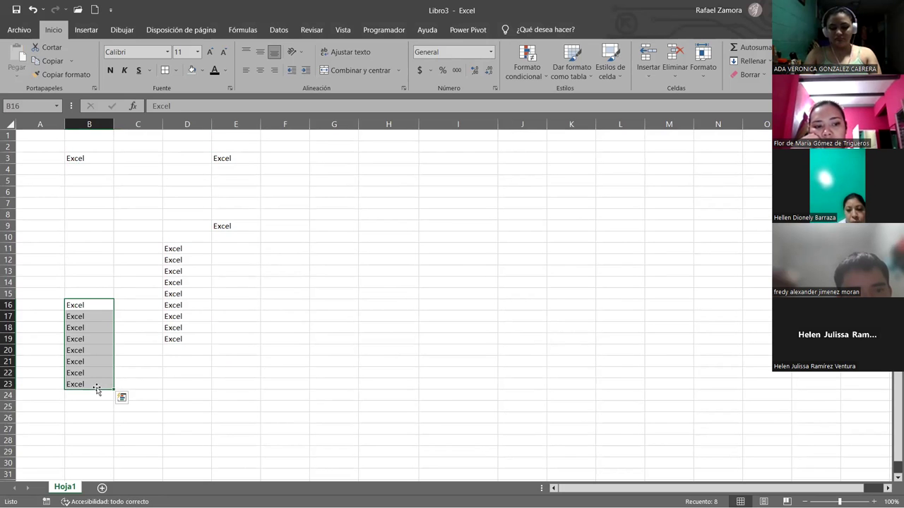
Step: Undo the paste into B16:B23
left_click(338, 347)
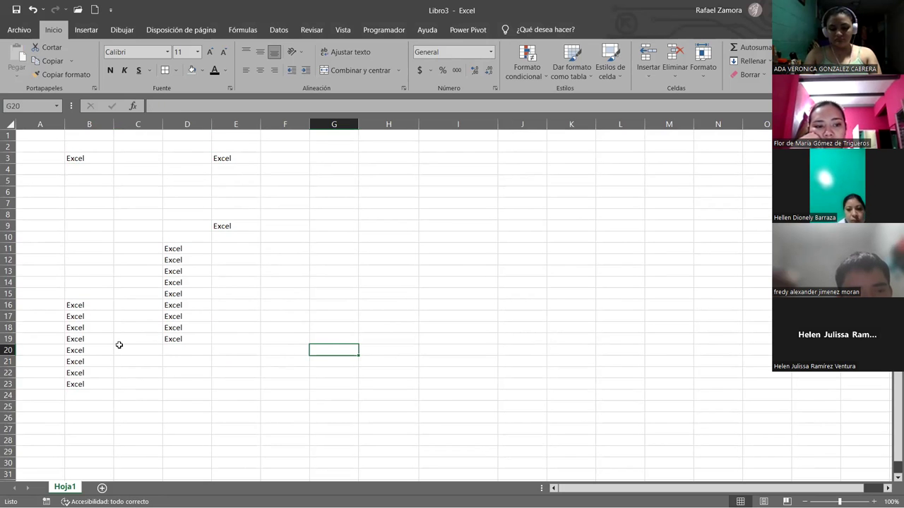
left_click(101, 149)
left_click(75, 160)
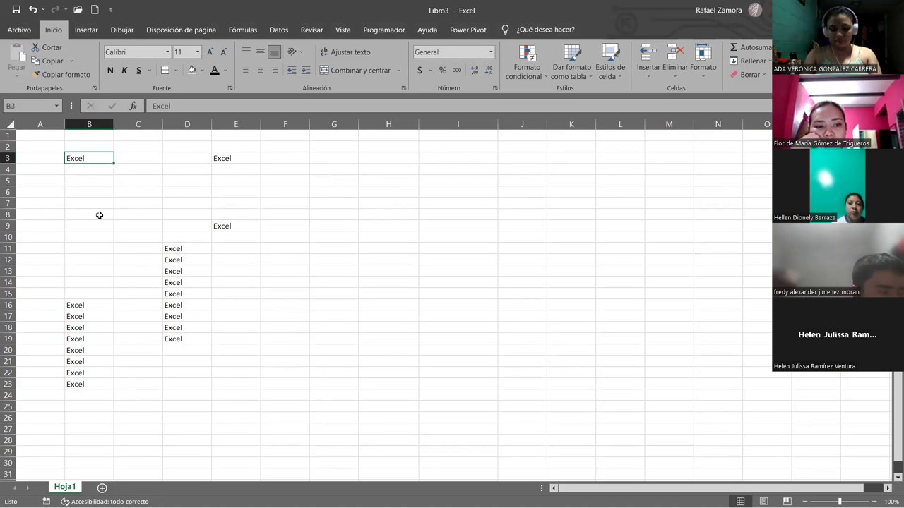
key("ctrl+z")
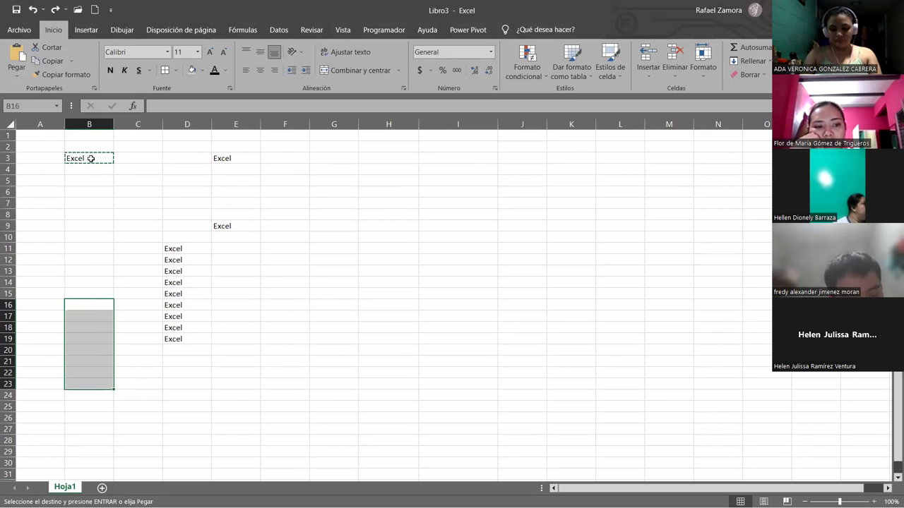
left_click(198, 226)
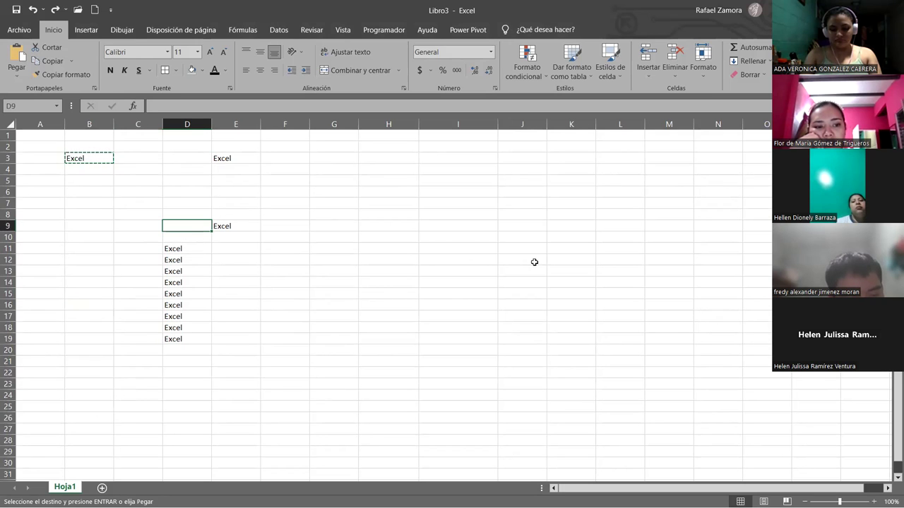
Step: Clear all practice entries from columns B through J, leaving those columns at a uniform width
left_click(89, 124)
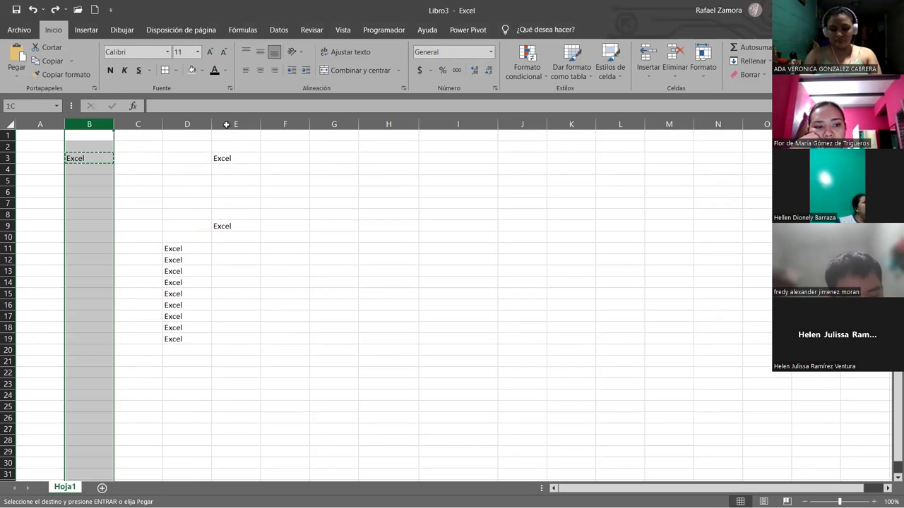
left_click_drag(226, 125, 504, 124)
key("Delete")
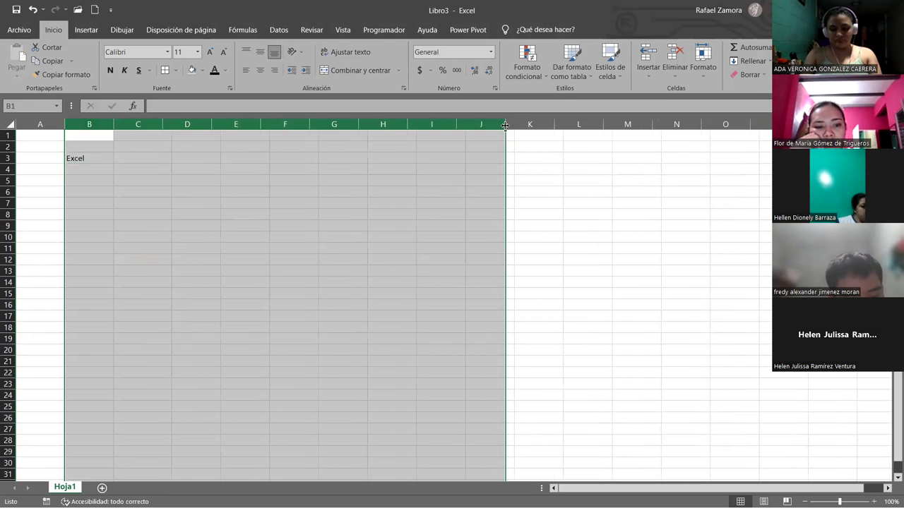
scroll(276, 253, "up", 3)
scroll(279, 279, "down", 2)
left_click(327, 310)
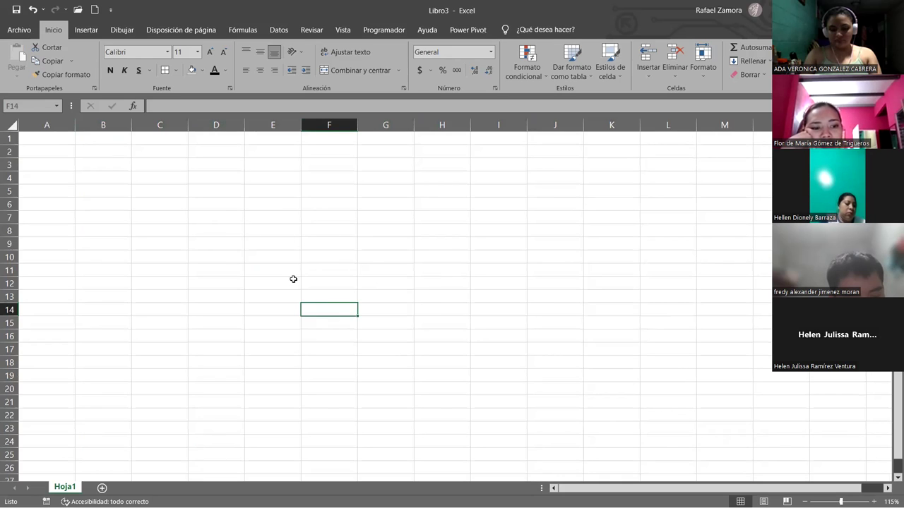
left_click(103, 125)
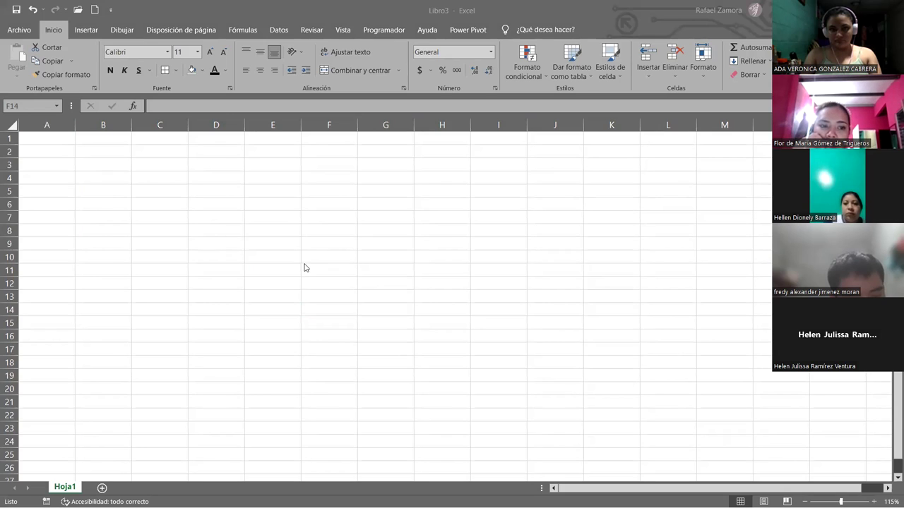
key("alt+Tab")
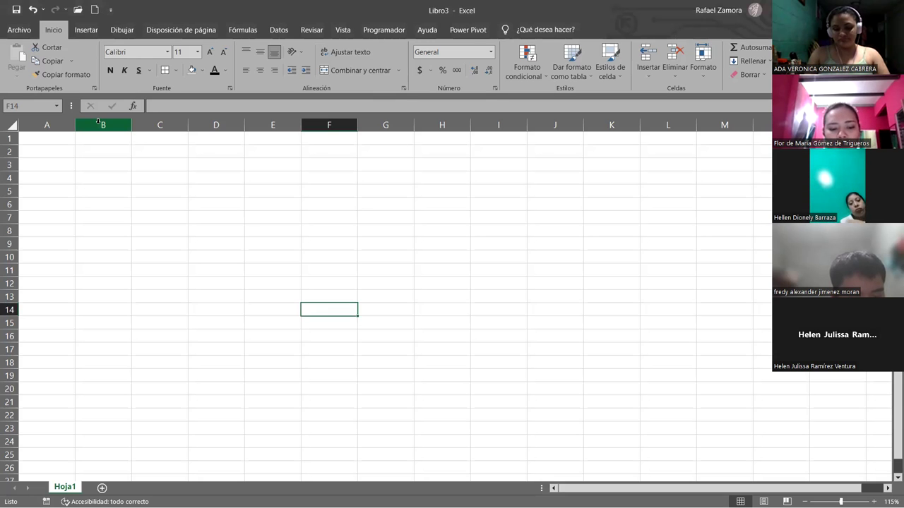
Step: Set a narrow, uniform column width for columns B through N
left_click(100, 125)
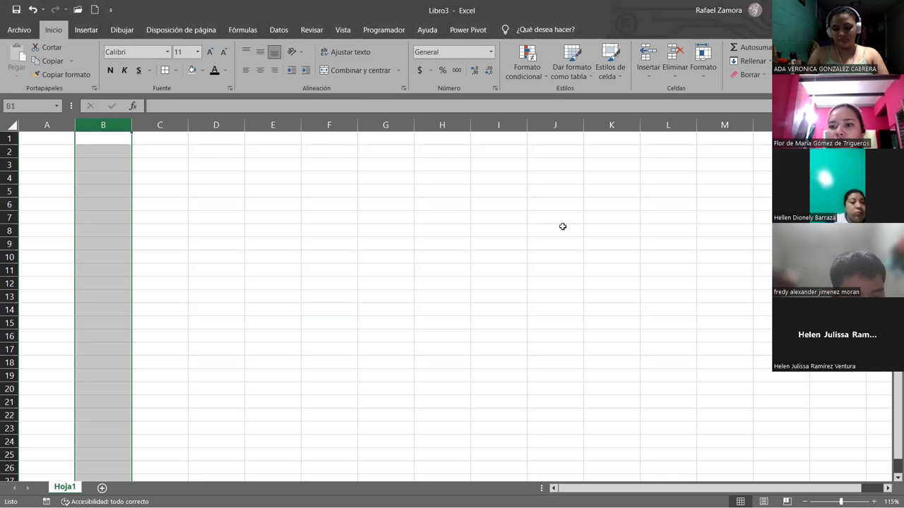
scroll(690, 146, "down", 1, "ctrl")
left_click(680, 124, "shift")
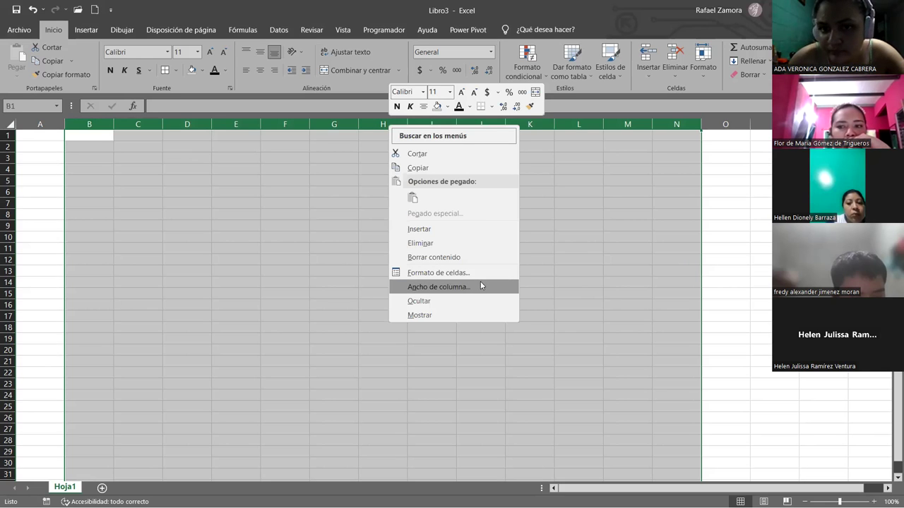
left_click(438, 287)
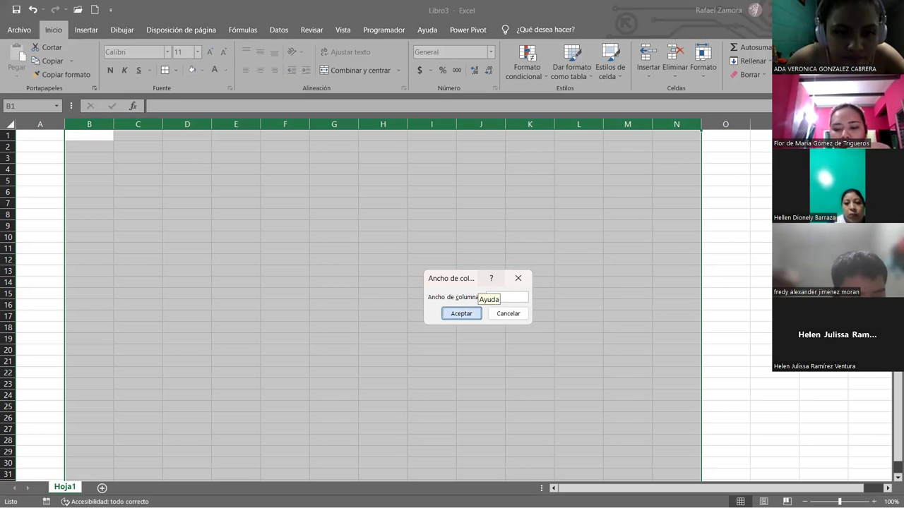
key("Return")
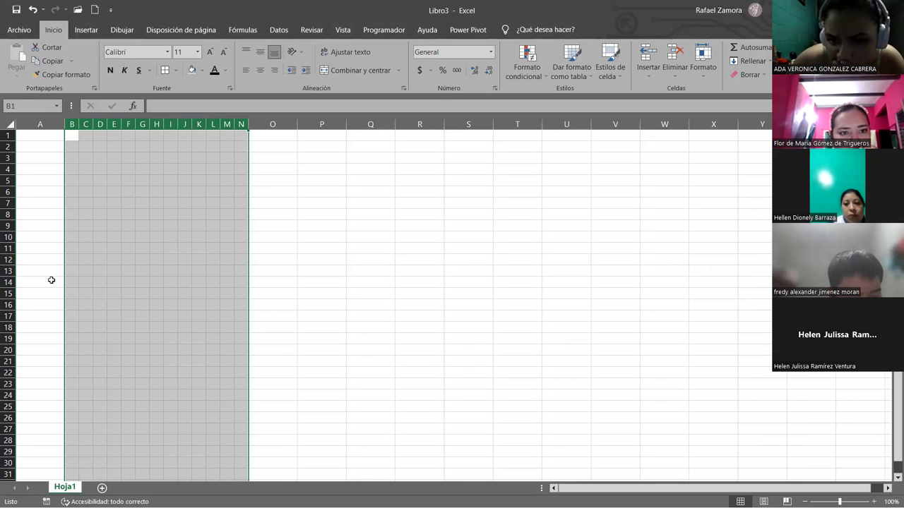
scroll(40, 261, "up", 5)
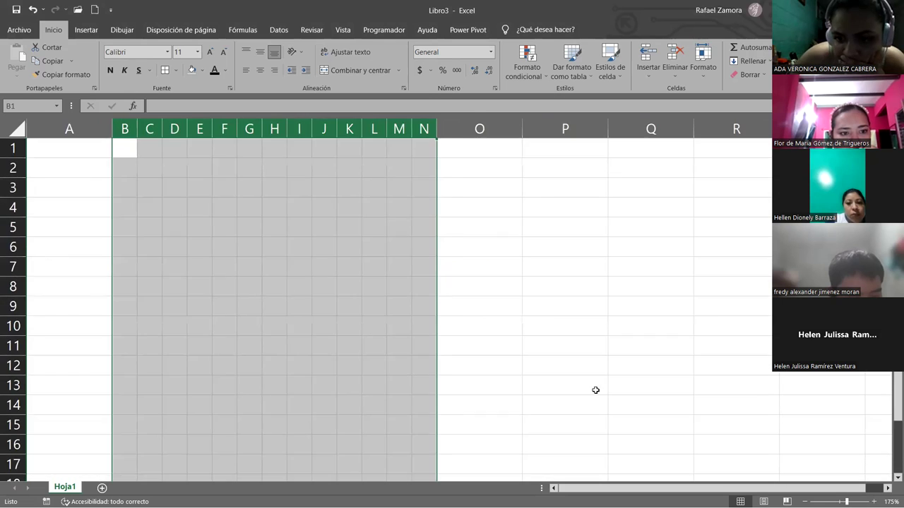
left_click(595, 390)
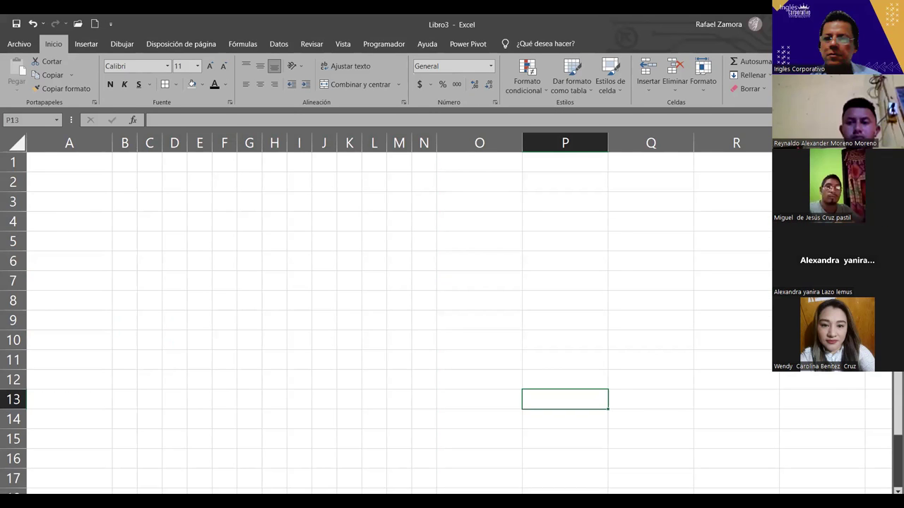
left_click(631, 285)
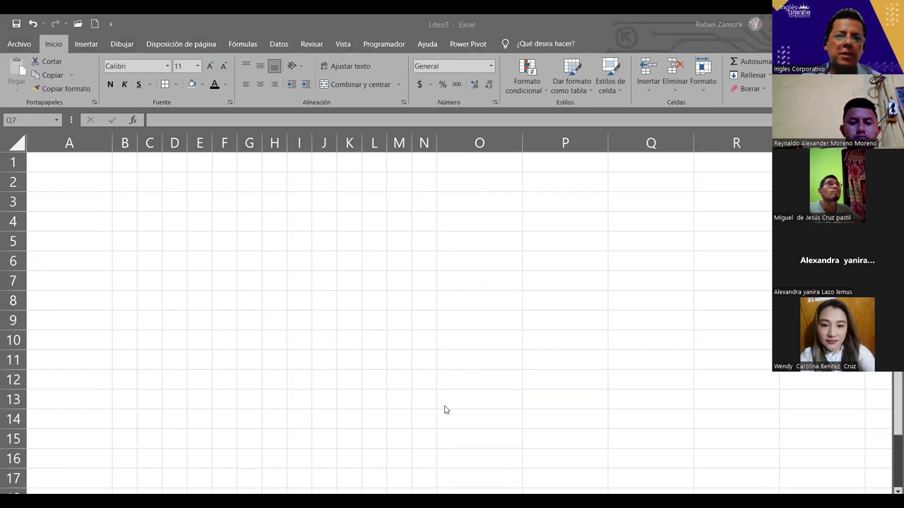
left_click(127, 184)
left_click(157, 183)
left_click(188, 185)
left_click(190, 184)
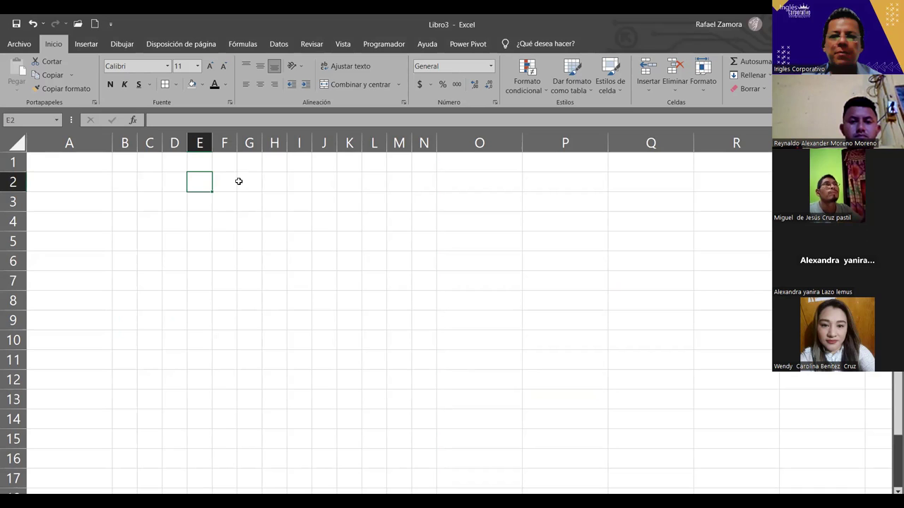
left_click(226, 182)
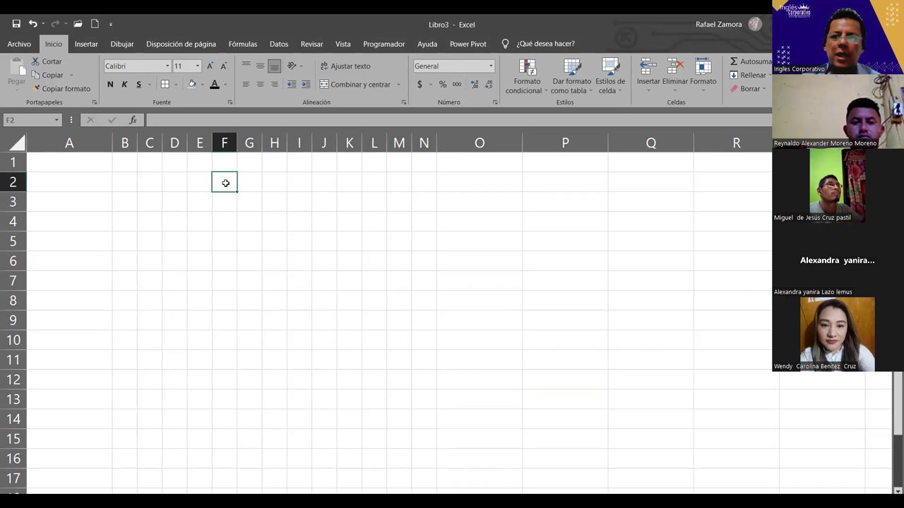
left_click(225, 183)
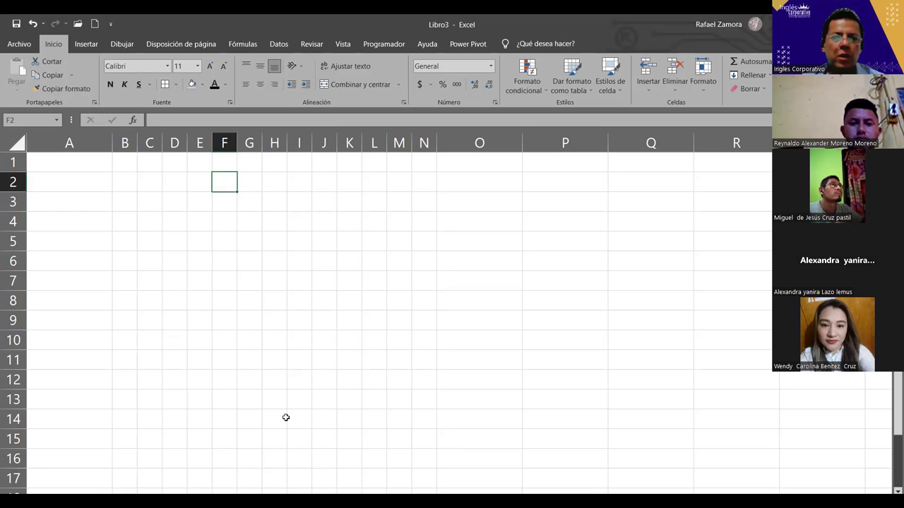
Step: Select the nonadjacent ranges F2:J2, K3:L3, M4:M5 and N6:N11 together as the upper and outer part of the figure's outline
left_click(230, 182)
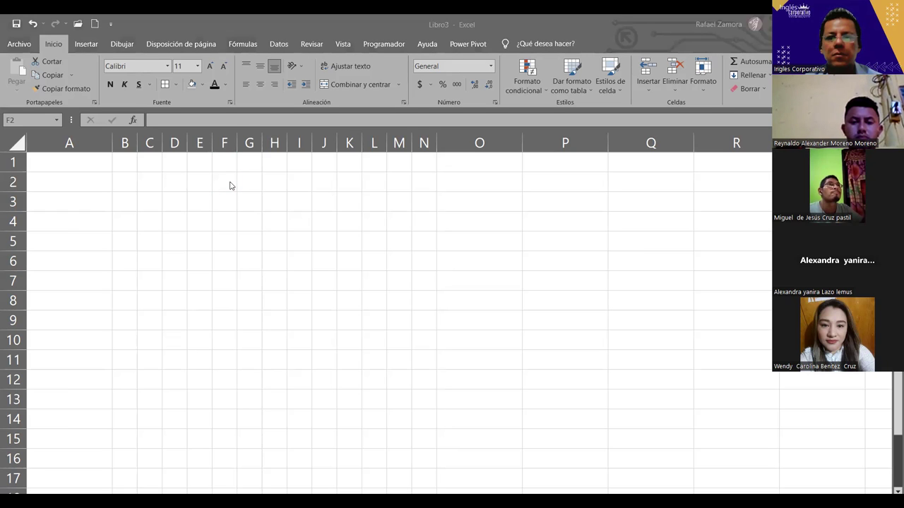
left_click(222, 181)
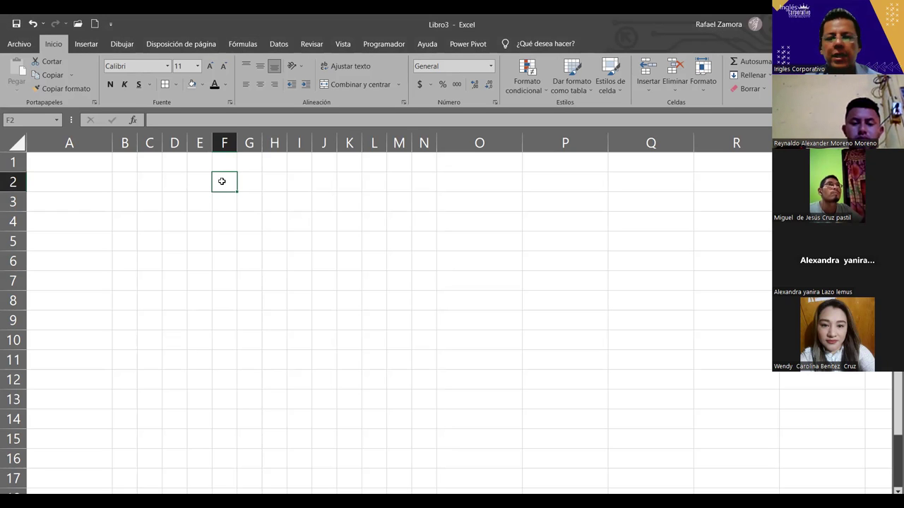
left_click_drag(222, 181, 327, 188)
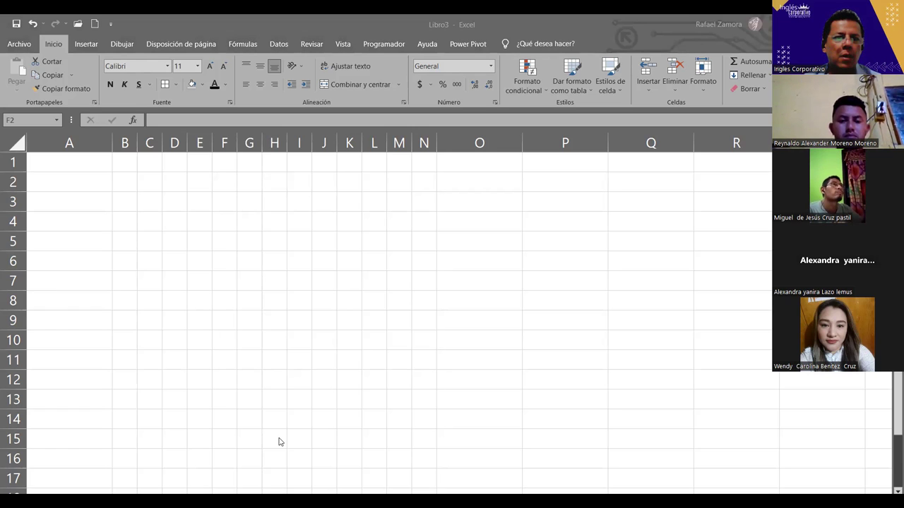
left_click(333, 28)
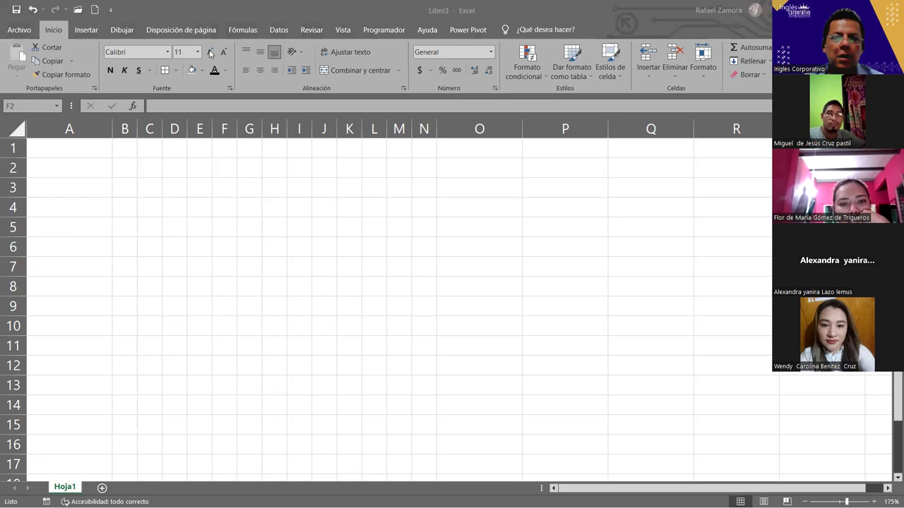
left_click(344, 189, "ctrl")
left_click_drag(364, 190, 369, 190)
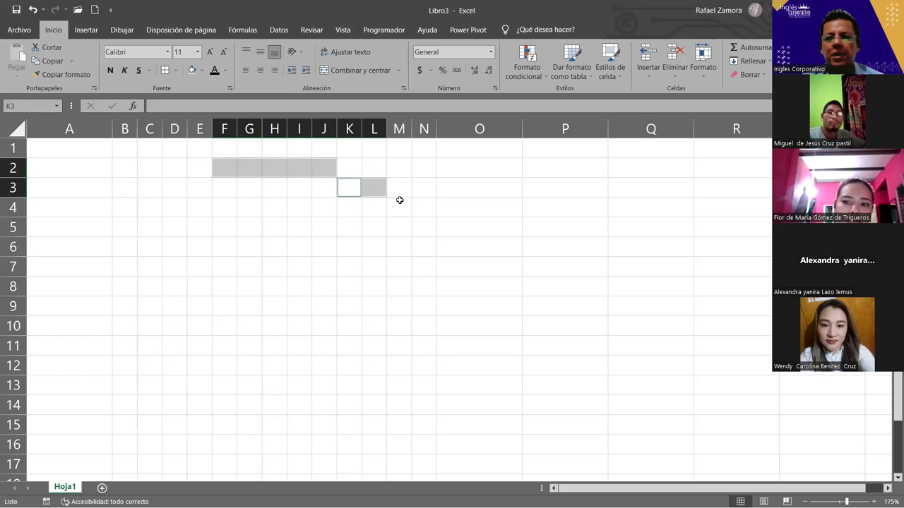
left_click_drag(400, 209, 400, 225)
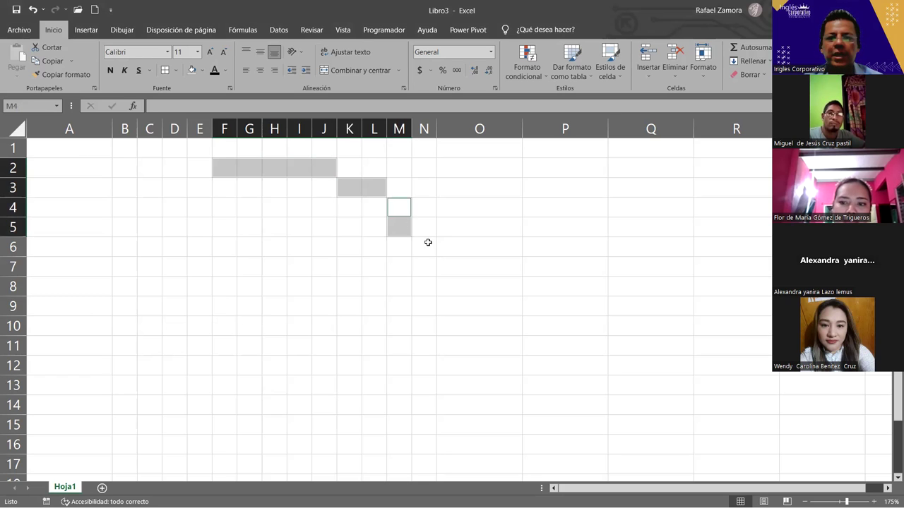
left_click(426, 247, "ctrl")
left_click_drag(426, 247, 428, 346)
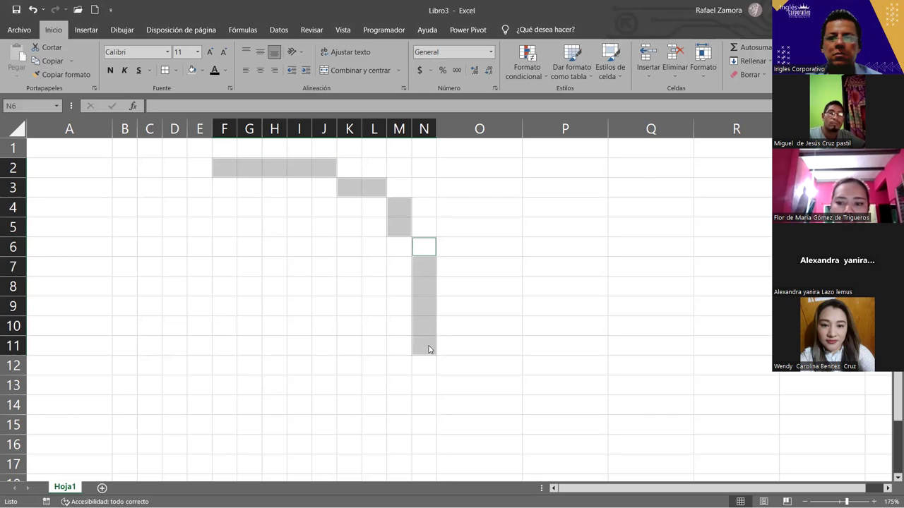
key("alt+Tab")
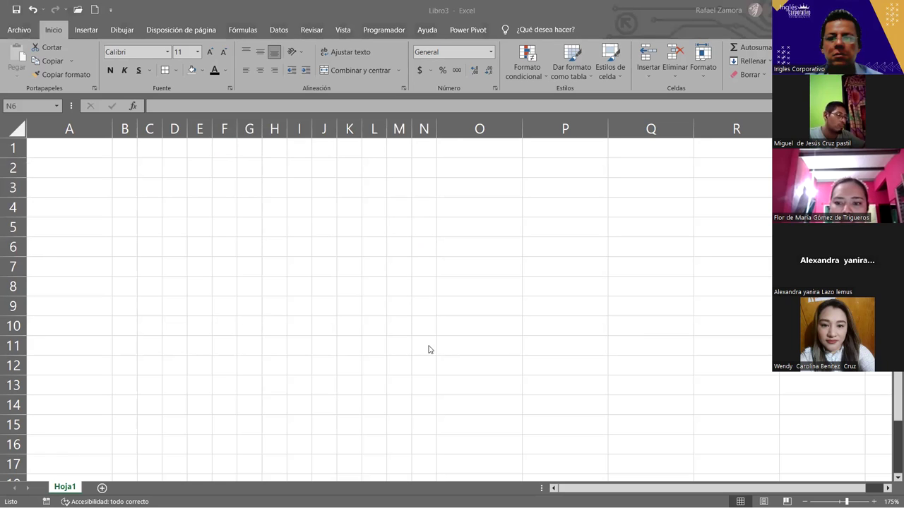
key("alt+Tab")
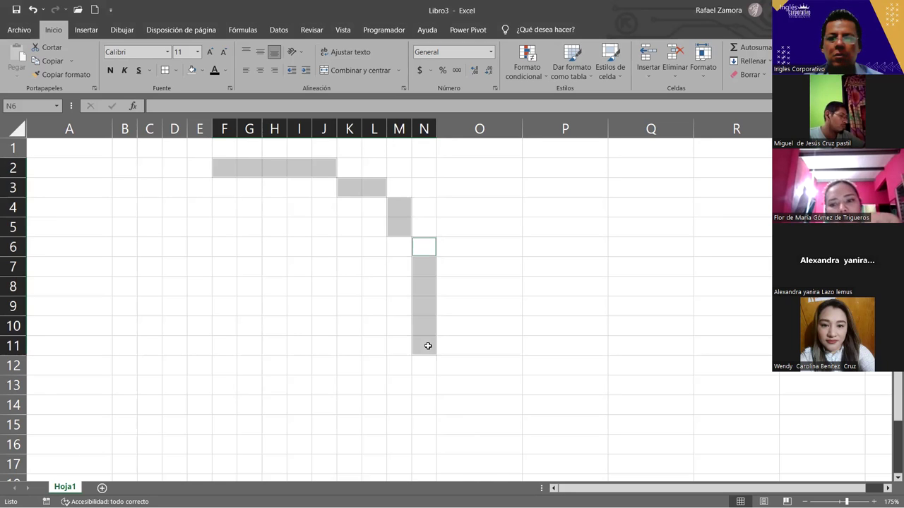
Step: Add M12, K13:L13, K14, J15:J16, G16:I16, F15:F16 and H15 to the multiple selection
left_click(397, 365)
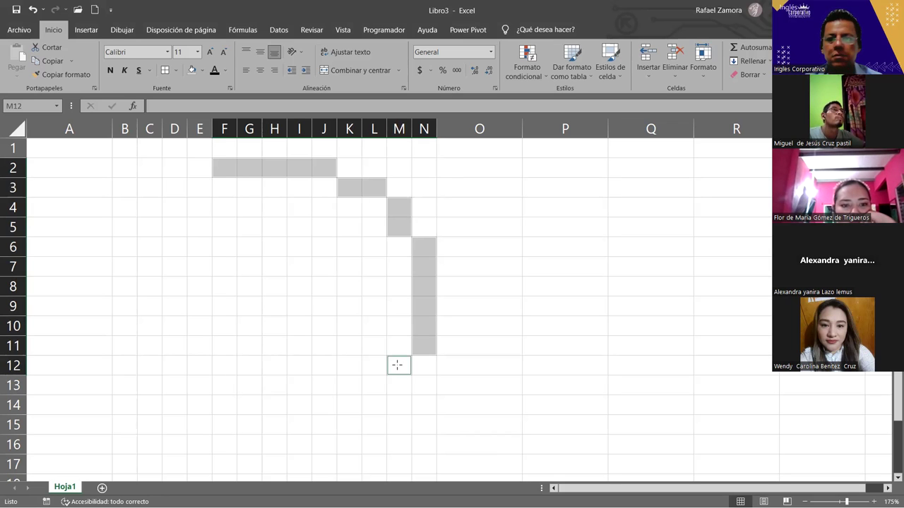
key("F4")
left_click_drag(374, 384, 349, 387)
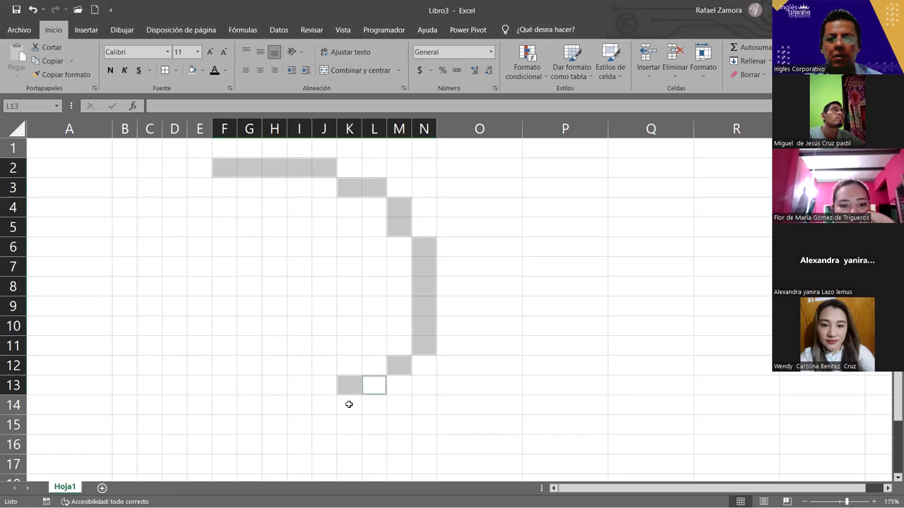
key("F4")
left_click(349, 405)
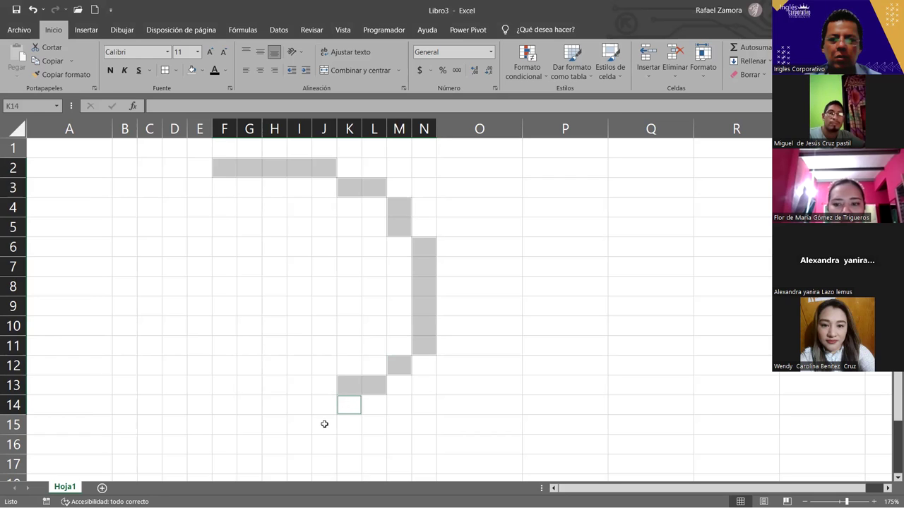
left_click(324, 424, "ctrl")
key("shift+Down")
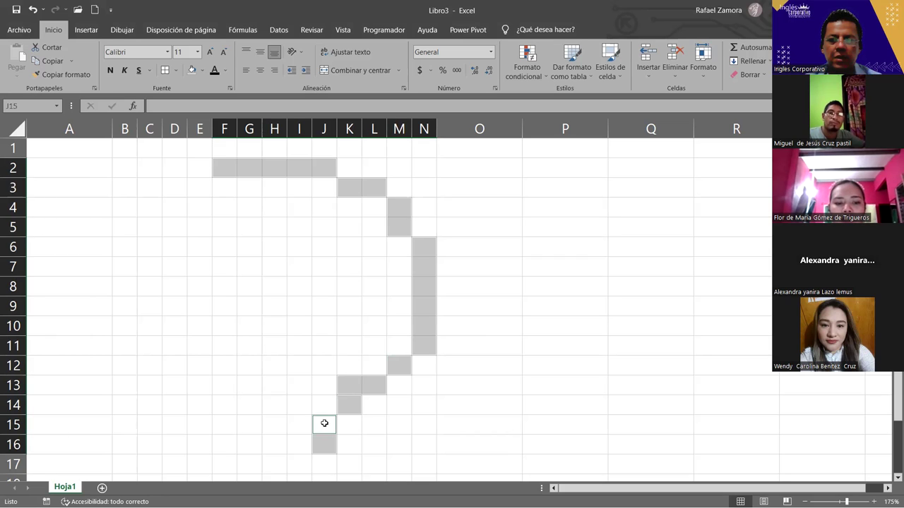
left_click_drag(299, 444, 226, 441)
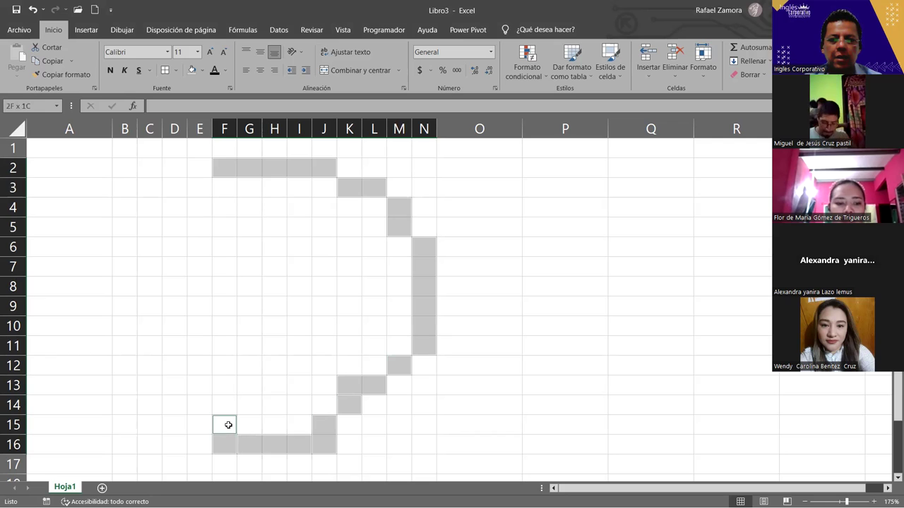
left_click(284, 424, "ctrl")
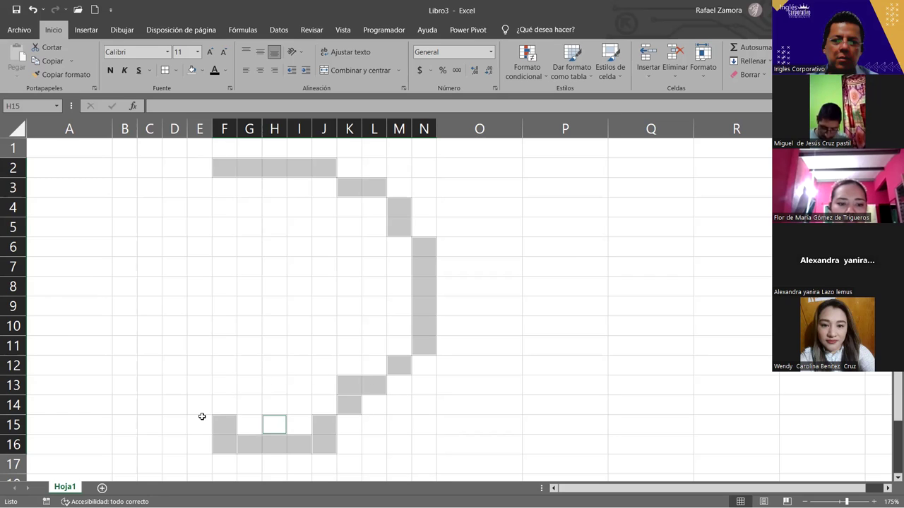
Step: Complete the outline selection by adding E13:E14, D13, C12, B6:B11, C4:C5 and D3:E3
left_click_drag(201, 402, 199, 388)
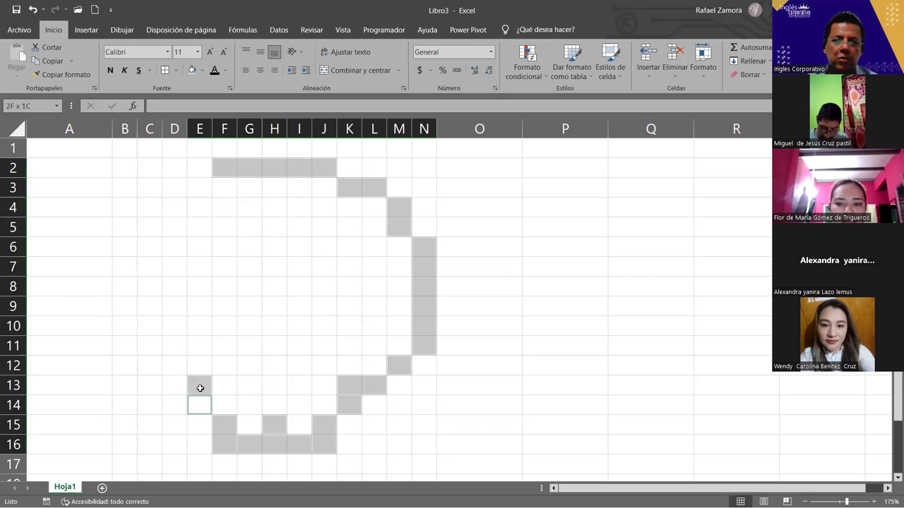
left_click(171, 387, "ctrl")
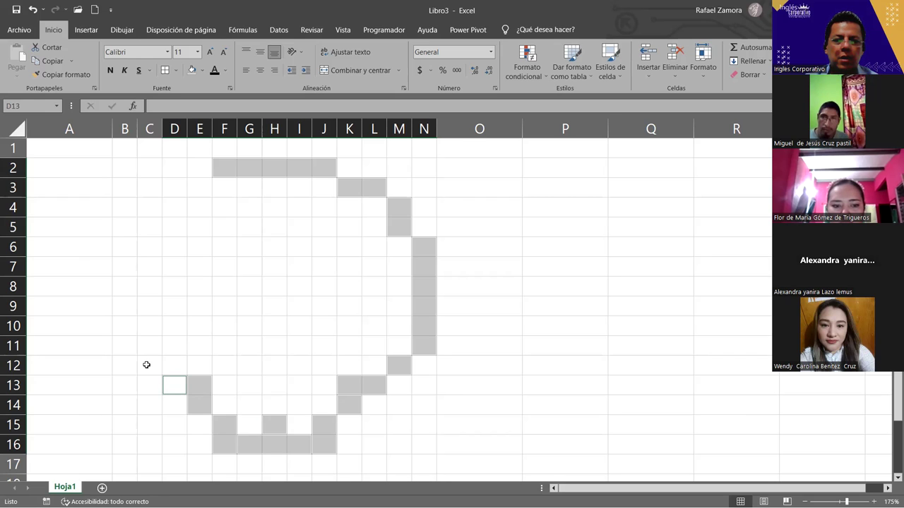
key("F4")
left_click(146, 365)
key("F4")
left_click_drag(125, 345, 199, 188)
key("F4")
key("F4")
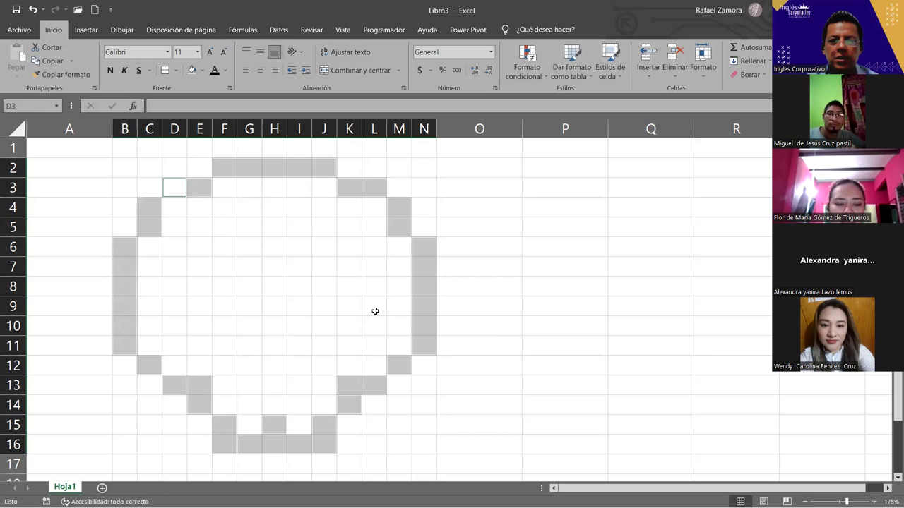
Step: Fill all the selected outline cells with a dark blue theme color and deselect them
left_click(204, 71)
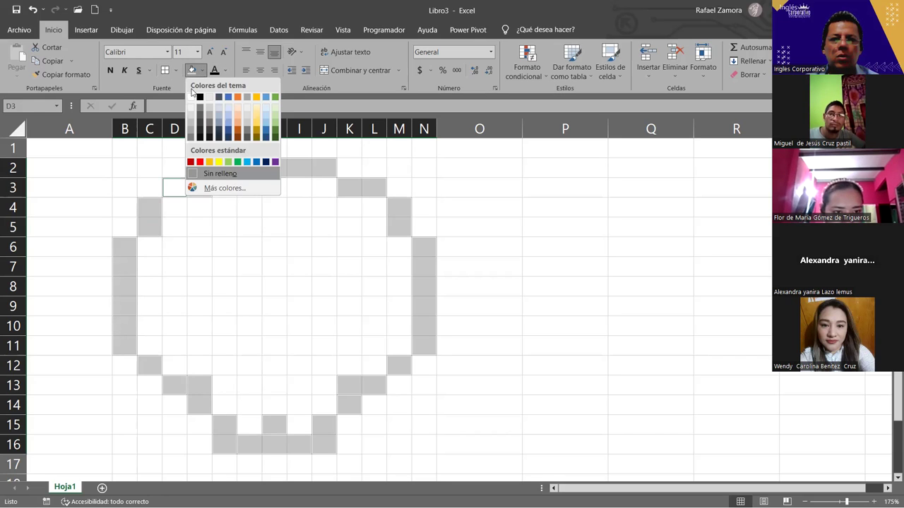
left_click(228, 135)
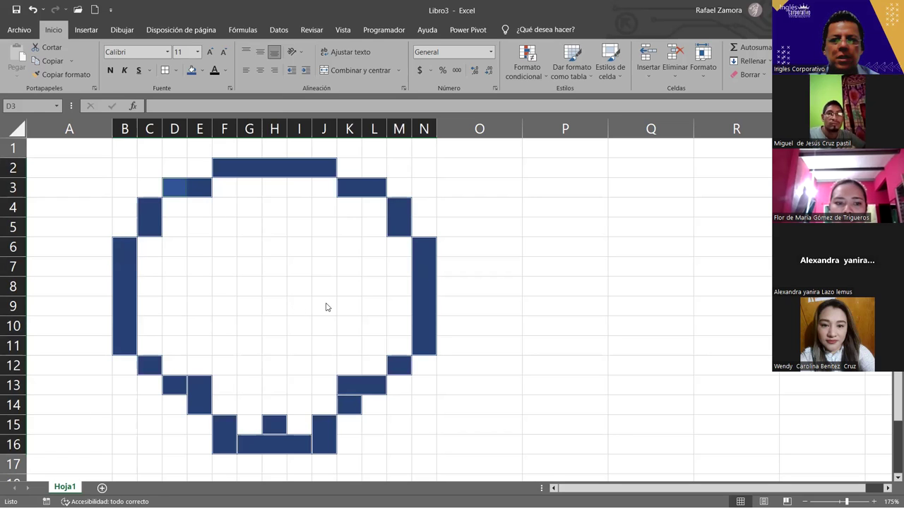
left_click(496, 241)
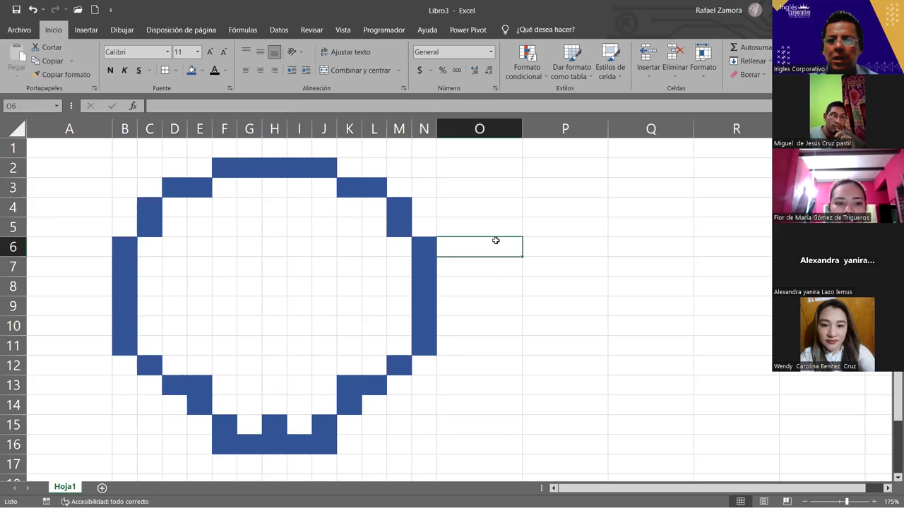
left_click(513, 290)
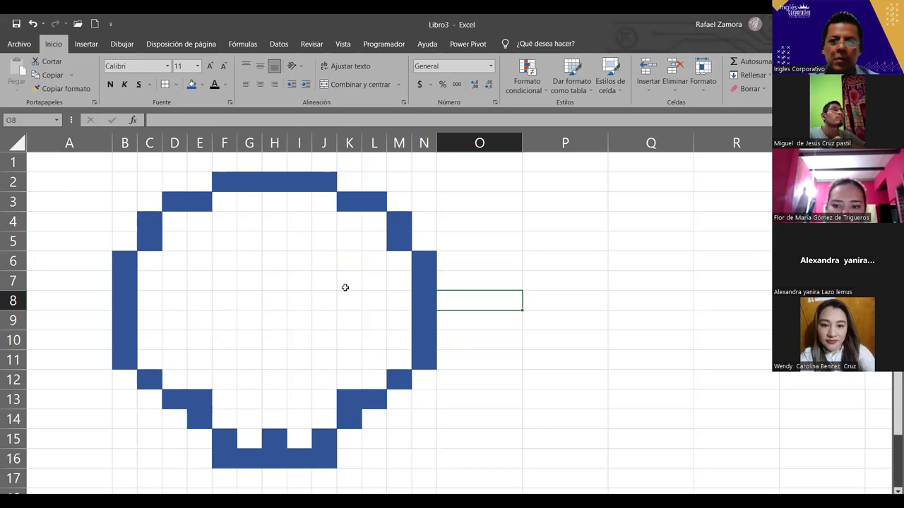
scroll(339, 289, "down", 4)
scroll(339, 290, "up", 3)
scroll(299, 327, "down", 4)
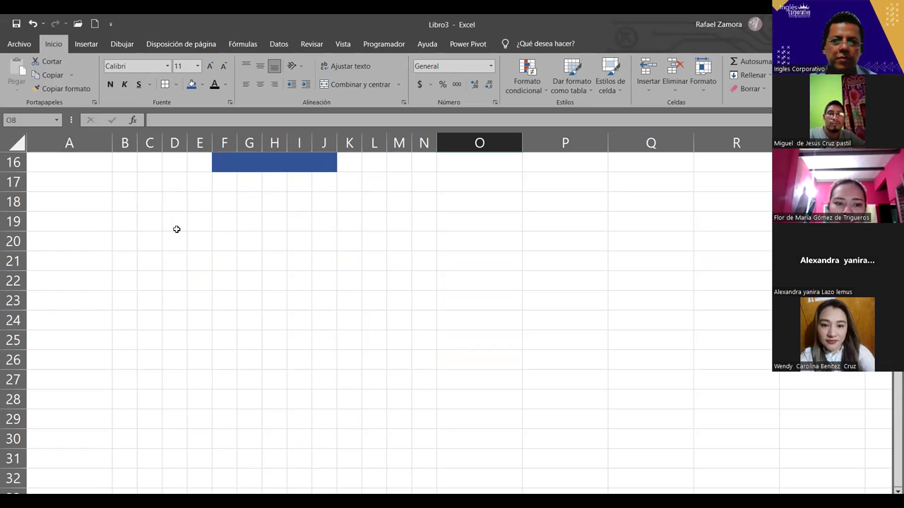
left_click(221, 219)
left_click_drag(221, 218, 334, 222)
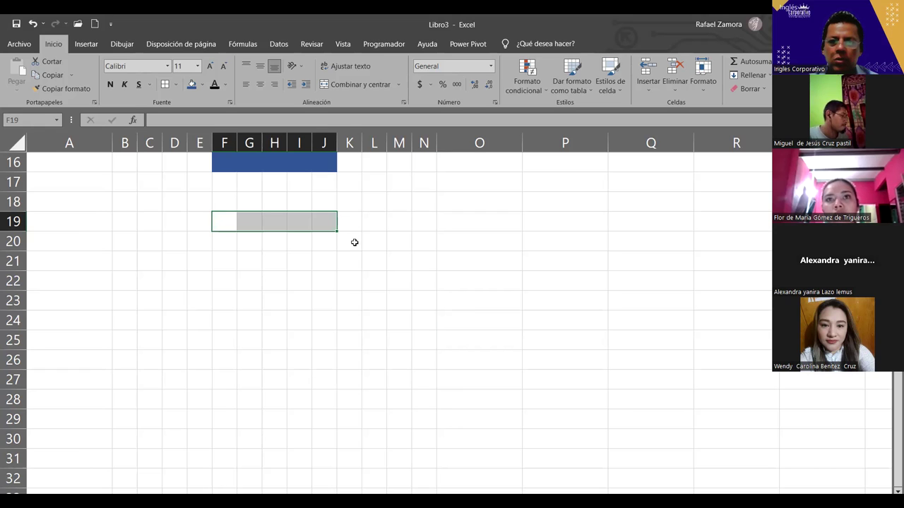
mouse_move(355, 241)
left_mouse_down()
mouse_move(352, 258)
mouse_move(392, 282)
left_mouse_up()
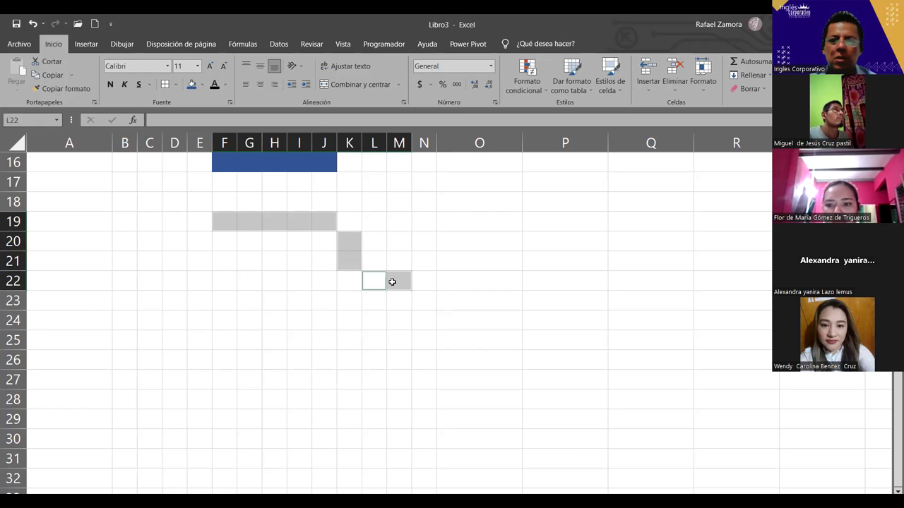
left_click_drag(420, 300, 419, 383)
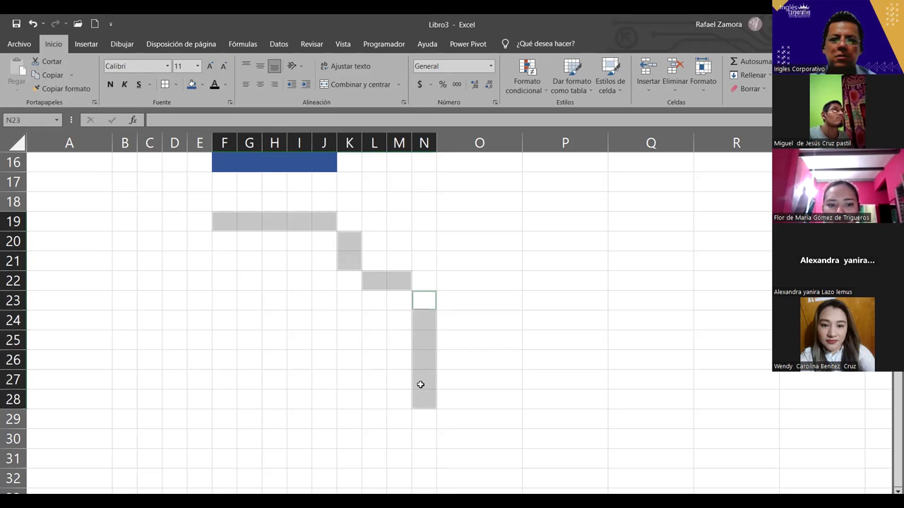
scroll(428, 391, "up", 1)
scroll(428, 391, "up", 5)
scroll(427, 391, "down", 6)
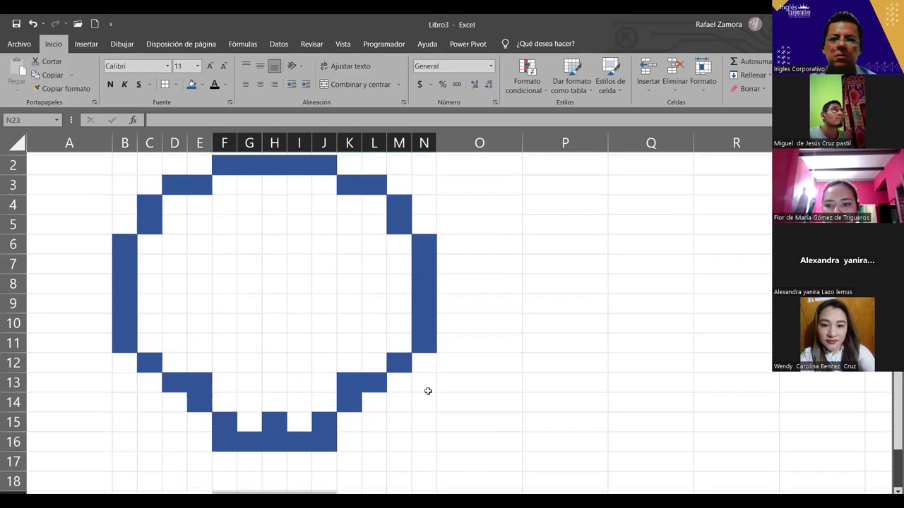
scroll(427, 391, "up", 6)
scroll(426, 389, "down", 4)
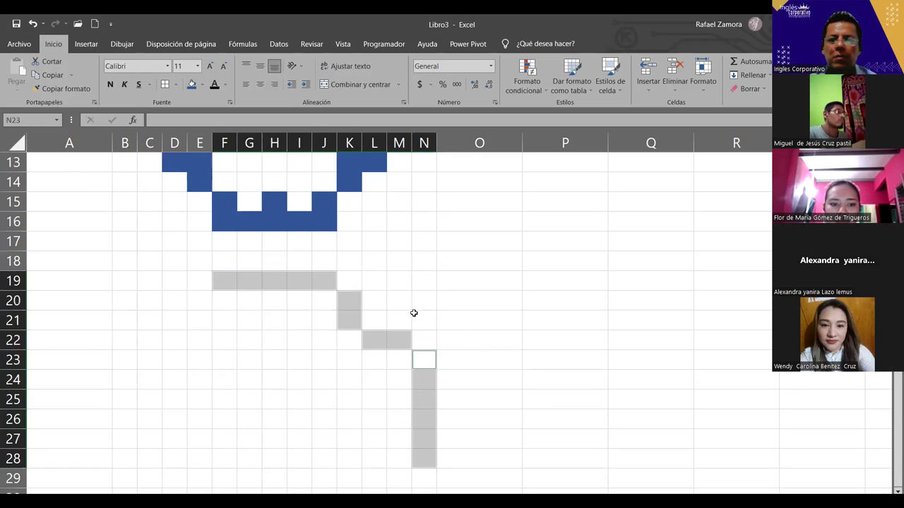
scroll(353, 325, "up", 1)
scroll(347, 328, "down", 2)
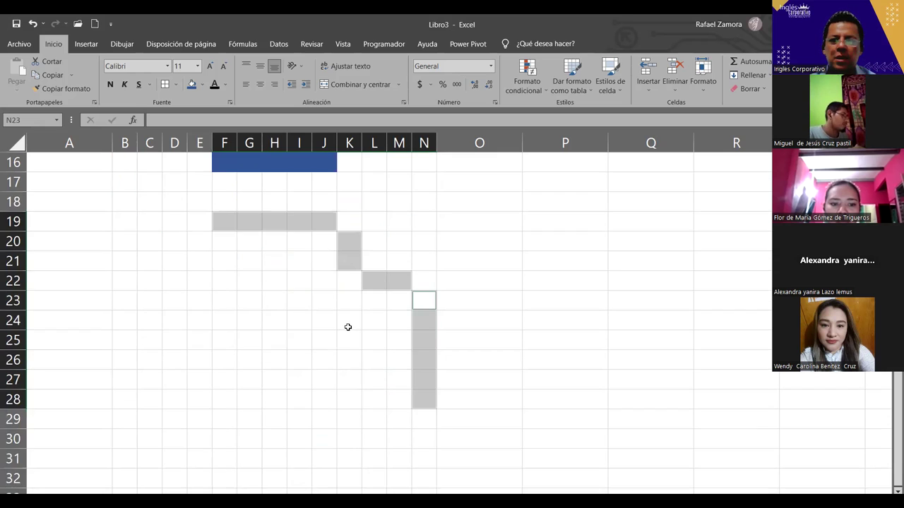
scroll(346, 323, "up", 1)
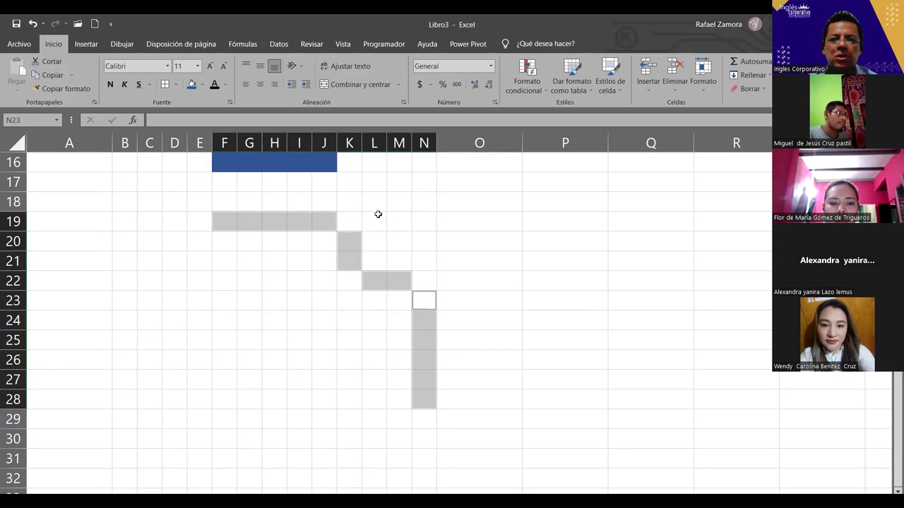
left_click(417, 221)
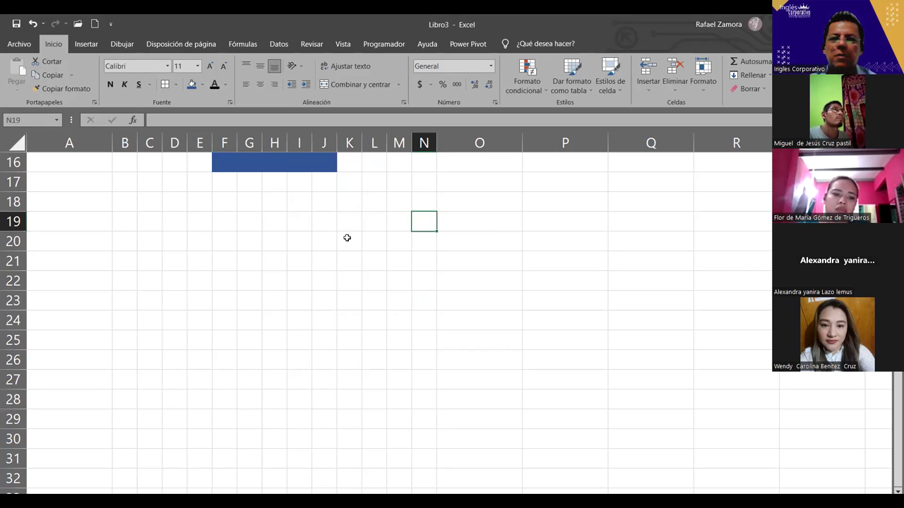
Step: Select the nonadjacent ranges F19:J19, K20:L20, M21:M22 and N23:N27 together as the start of a second outline below the skull
left_click_drag(220, 222, 318, 226)
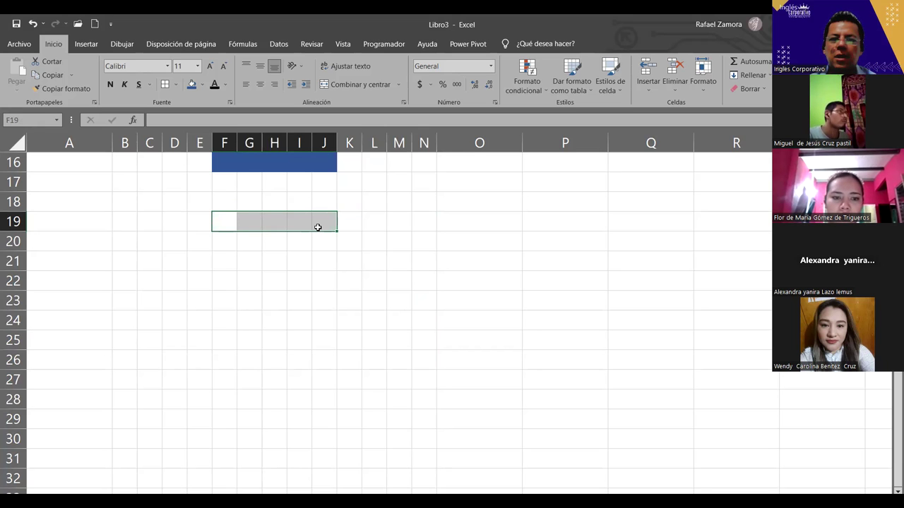
scroll(318, 227, "up", 5)
scroll(317, 227, "down", 8)
scroll(317, 229, "up", 3)
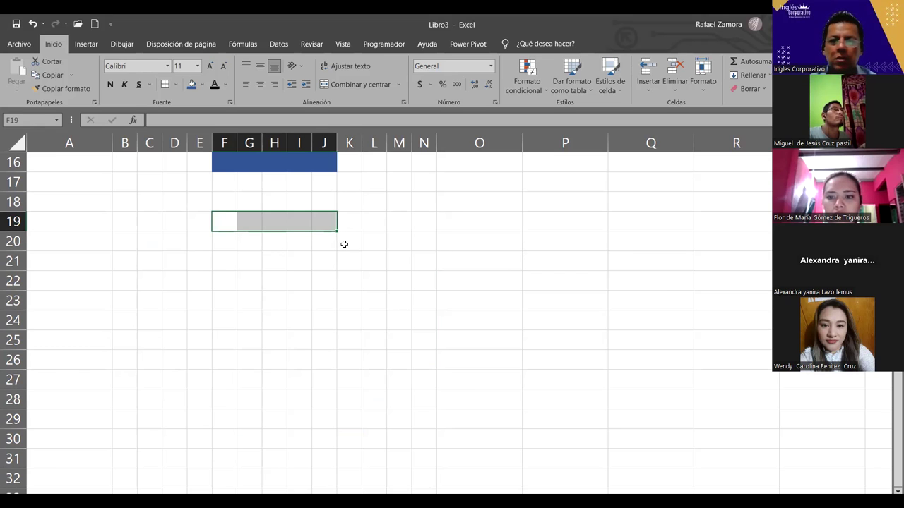
left_click_drag(344, 244, 367, 243)
left_click(395, 272, "ctrl")
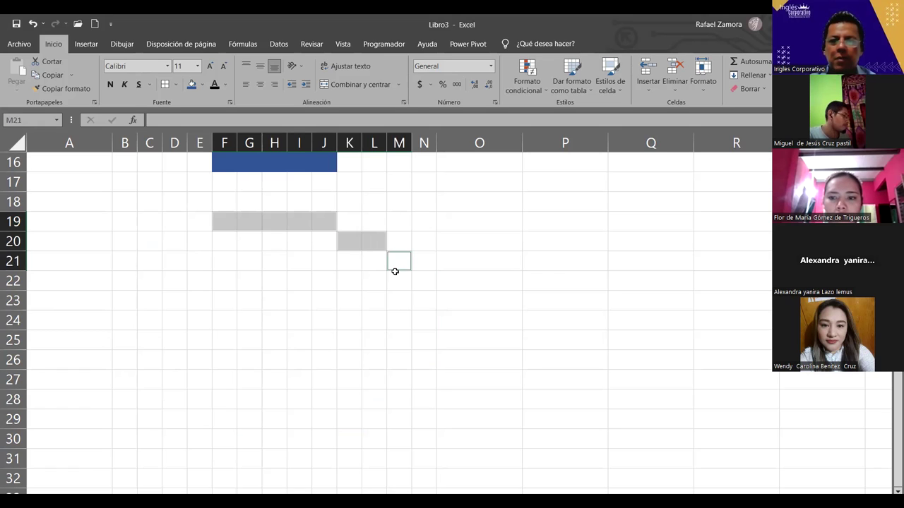
left_click_drag(395, 271, 396, 283)
left_click(424, 316, "ctrl")
left_click(424, 304, "ctrl")
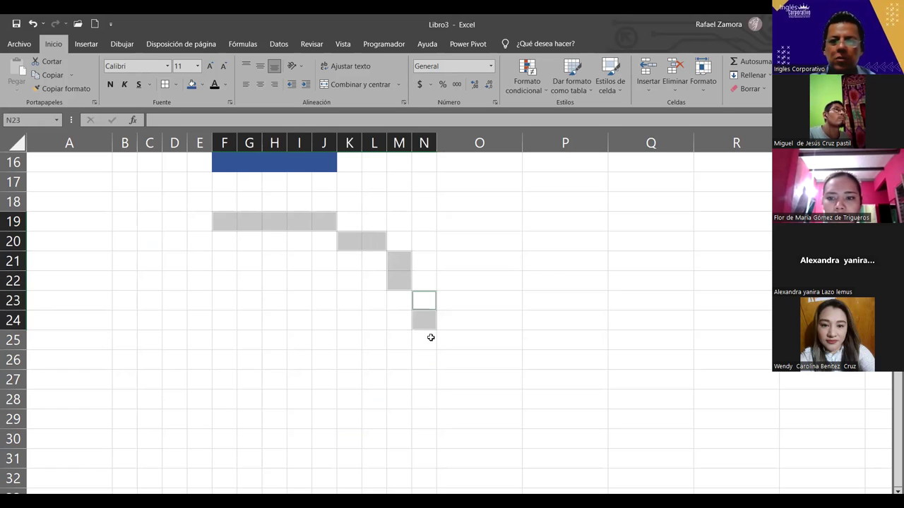
left_click(431, 337, "ctrl")
left_click_drag(431, 337, 429, 377)
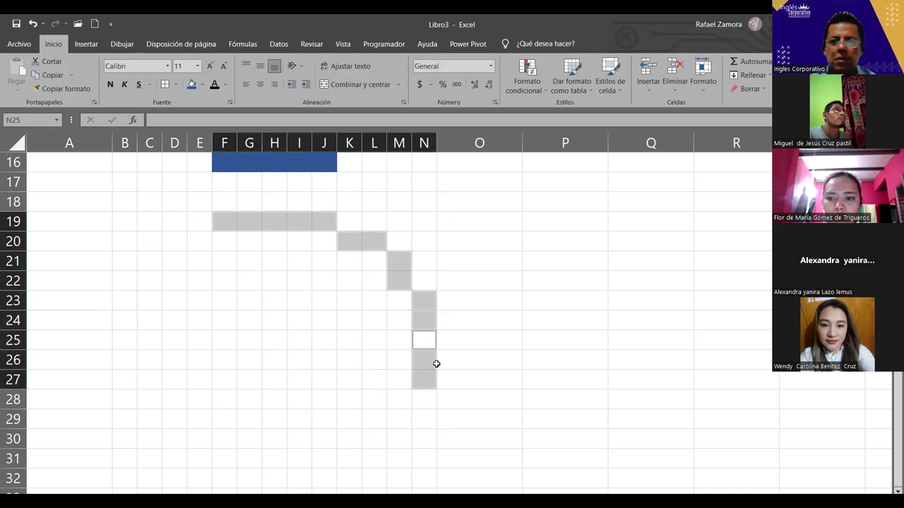
Step: Add M28, K29:L29, K30, J31:J32 and F32:I32 to the multiple selection
left_click(397, 401, "ctrl")
left_click_drag(376, 421, 354, 419)
left_click(353, 442, "ctrl")
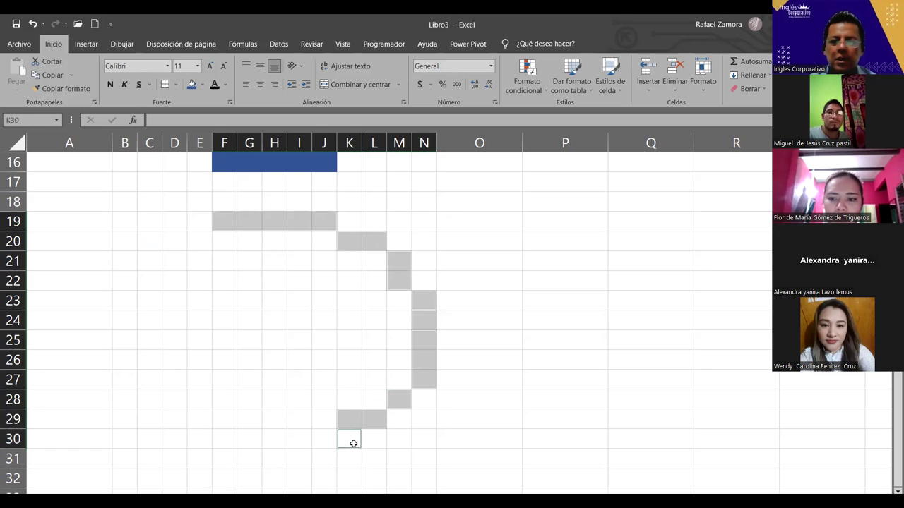
scroll(353, 443, "down", 2)
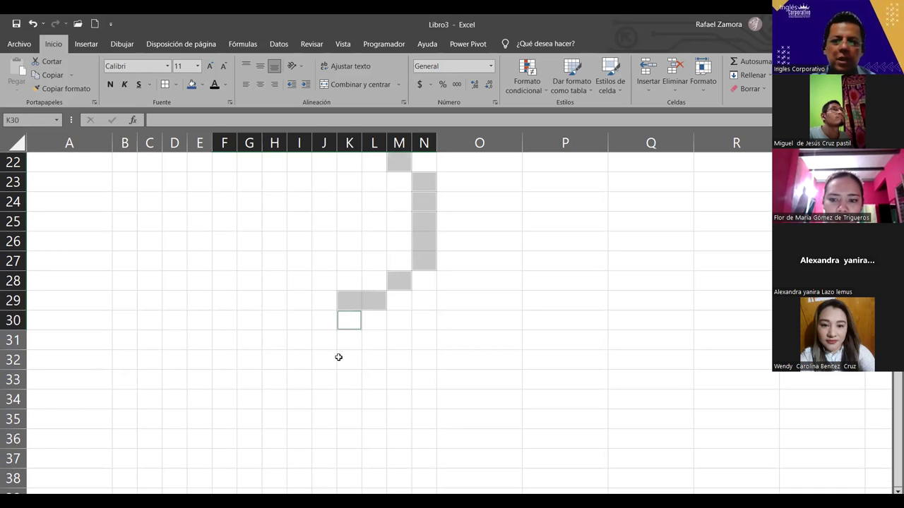
scroll(339, 357, "up", 5)
scroll(336, 357, "down", 5)
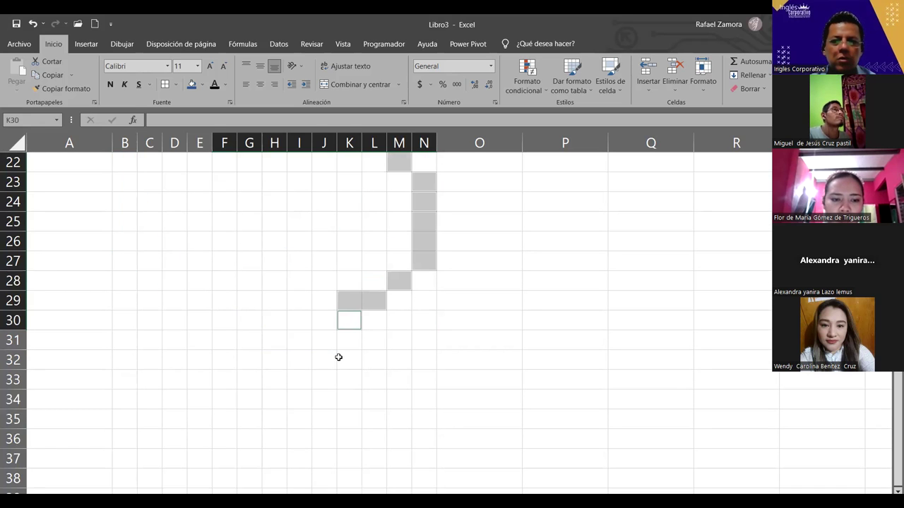
mouse_move(328, 344)
left_mouse_down("ctrl")
mouse_move(325, 368)
mouse_move(236, 364)
left_mouse_up("ctrl")
left_click(288, 362, "ctrl")
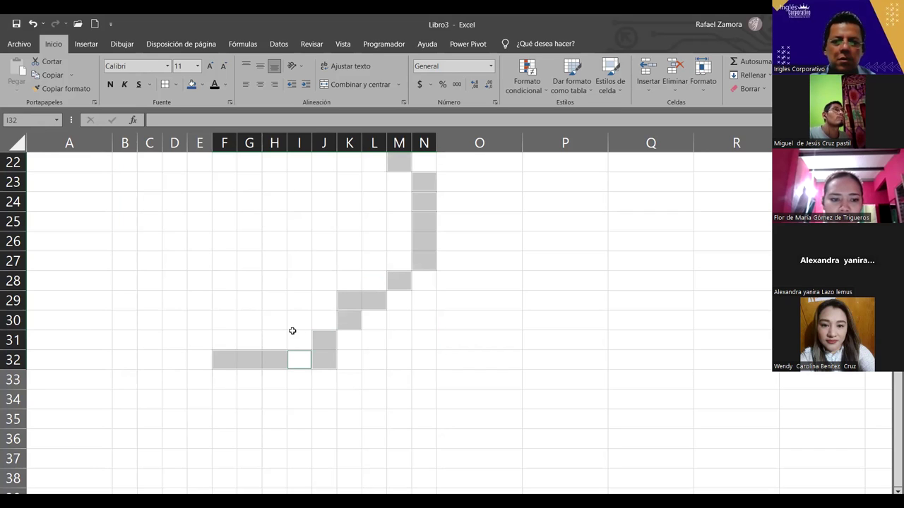
Step: Complete the second outline selection by adding H31, F31, E29:E30, D29, C28, B23:B27, C21:C22 and D20:E20
left_click(278, 338, "ctrl")
left_click(233, 341, "ctrl")
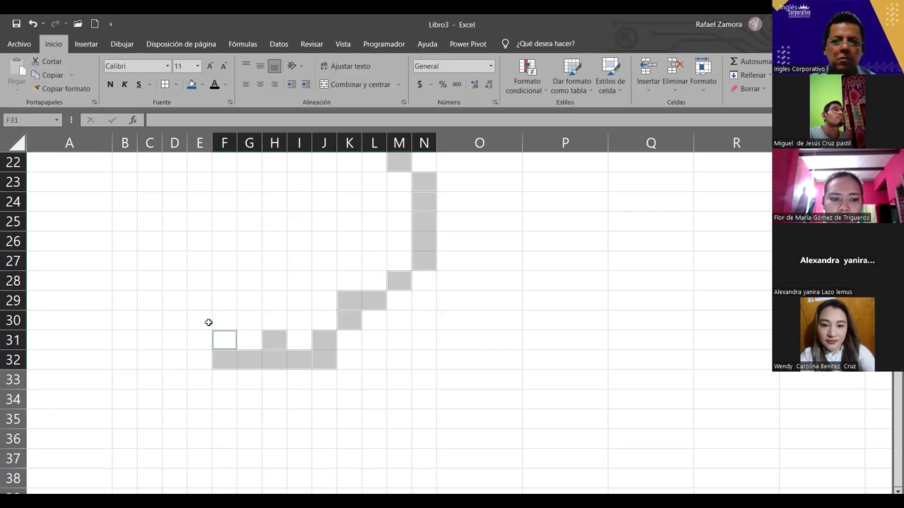
left_click_drag(204, 321, 200, 302, "ctrl")
left_click(180, 302, "ctrl")
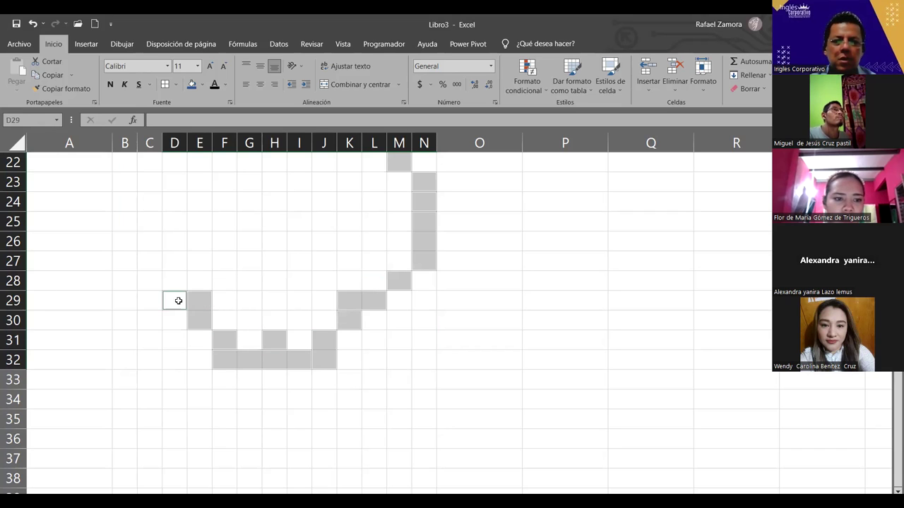
left_click(151, 284, "ctrl")
scroll(133, 326, "up", 1)
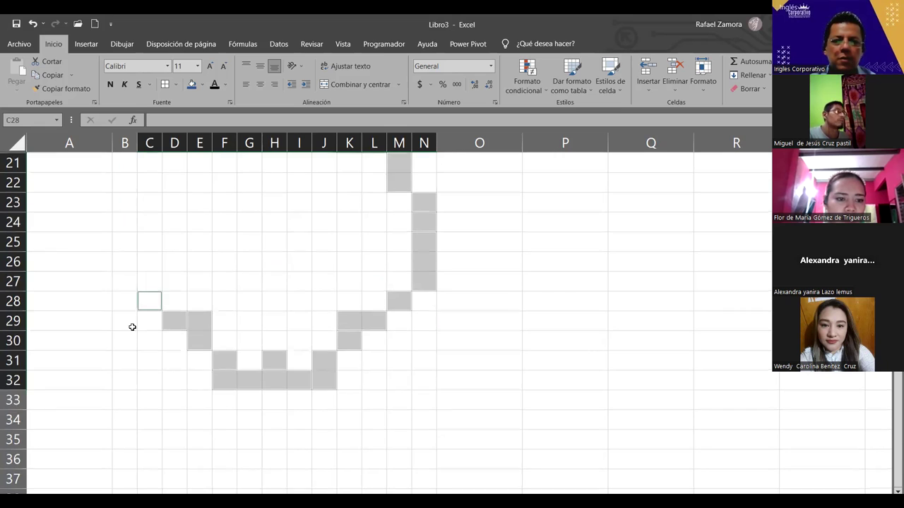
mouse_move(127, 325)
left_mouse_down("ctrl")
mouse_move(139, 252)
mouse_move(132, 240)
mouse_move(162, 194)
left_mouse_up("ctrl")
left_click_drag(169, 186, 203, 188, "ctrl")
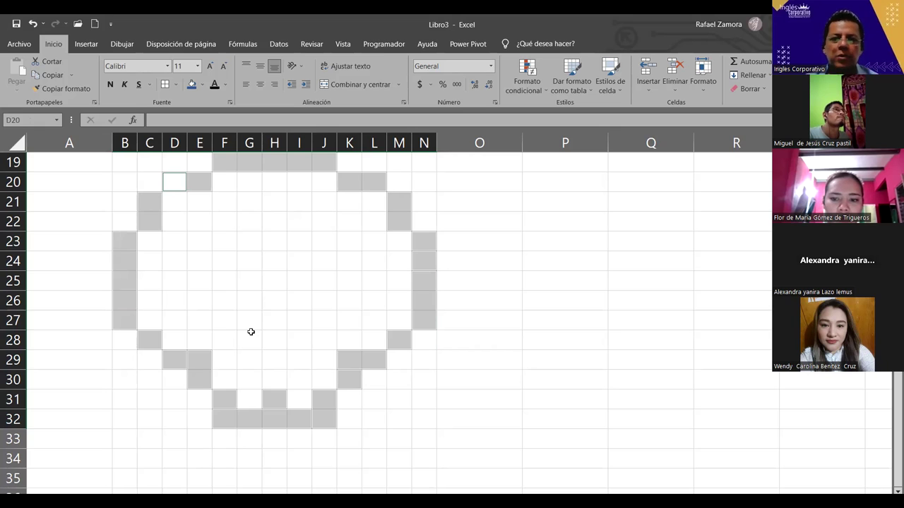
scroll(351, 351, "up", 1)
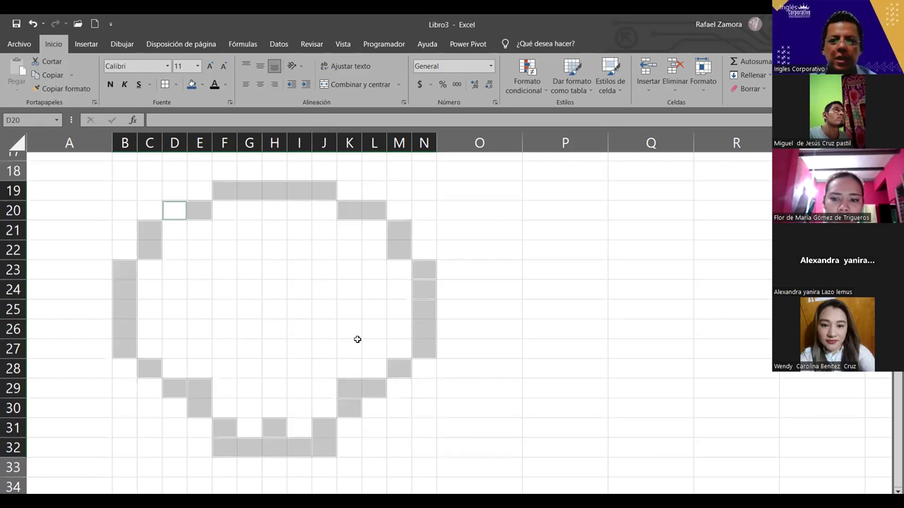
scroll(357, 339, "down", 1)
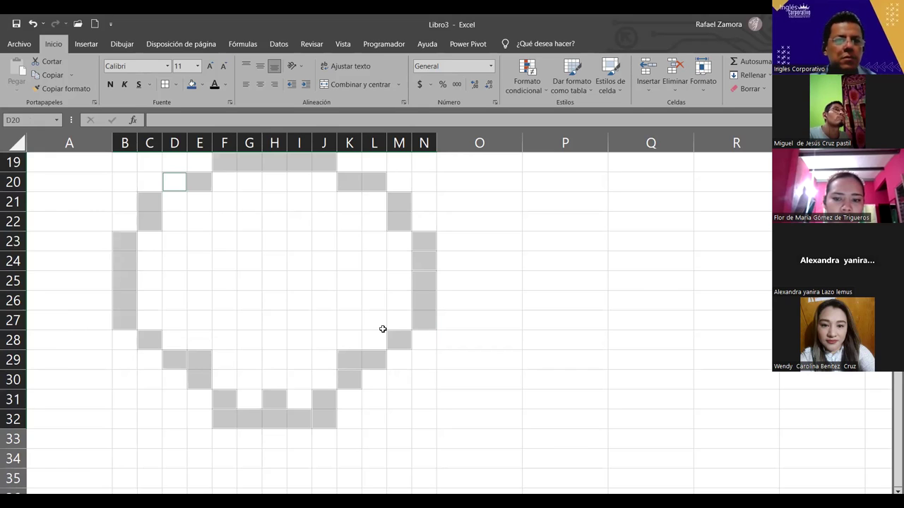
Step: Try to select the skull's first eye with the overlapping ranges E7:F10 and D8:G9
key("alt+Tab")
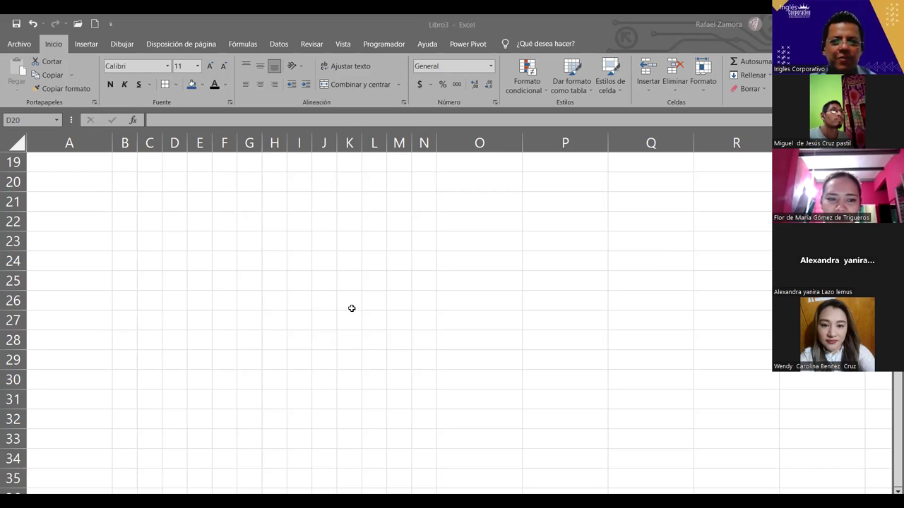
scroll(352, 308, "up", 6)
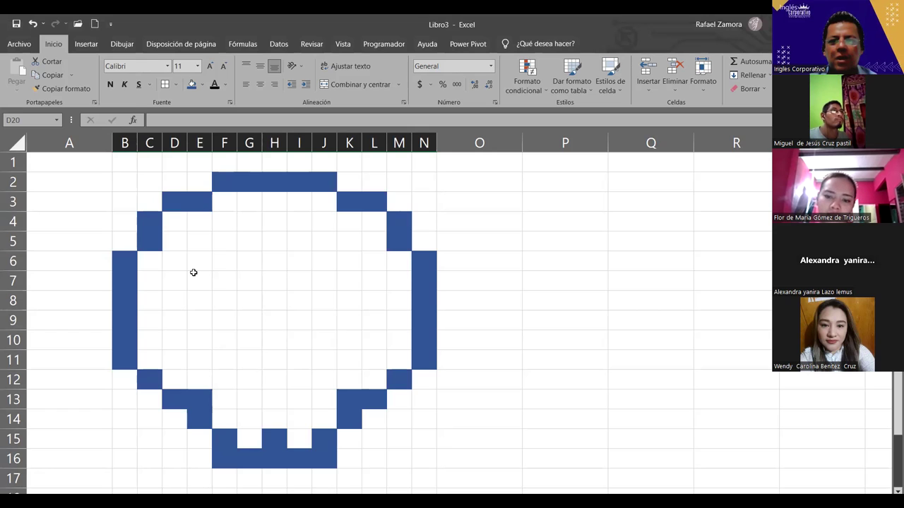
left_click_drag(193, 273, 222, 344)
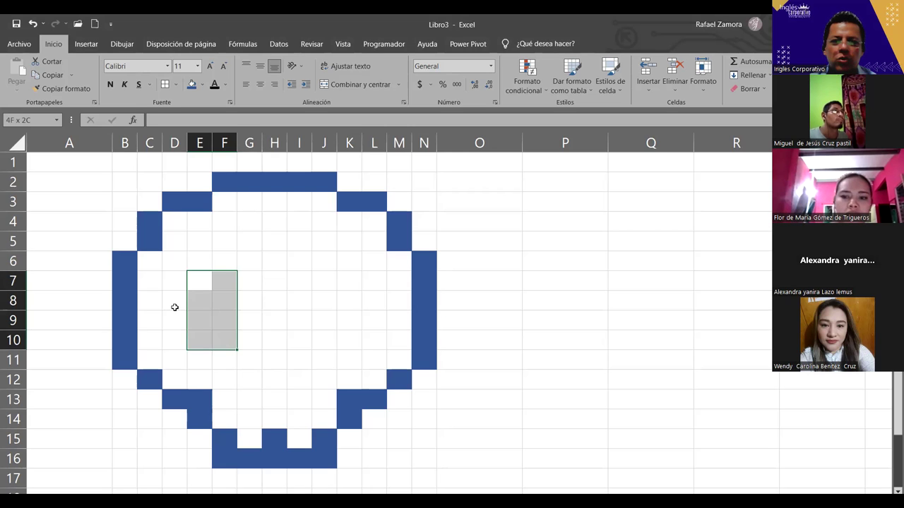
left_click_drag(174, 300, 258, 327)
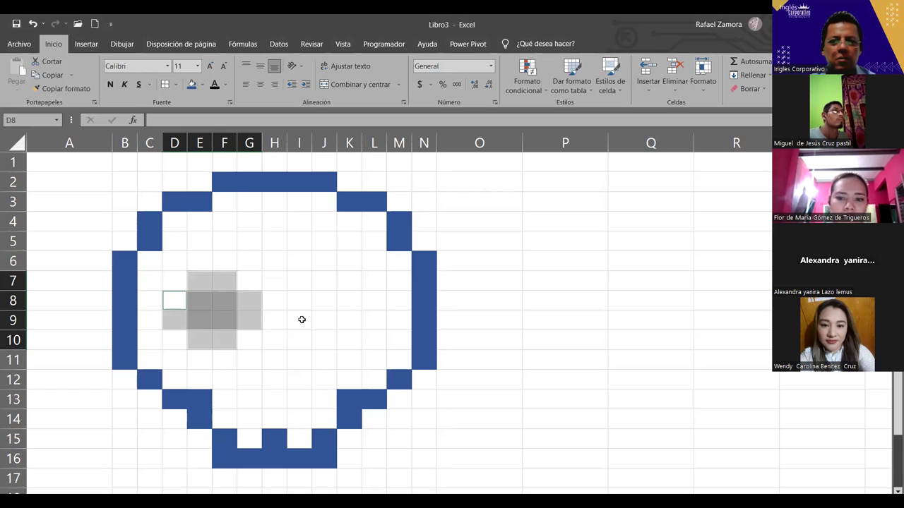
Step: Select E7:F10, D8:D9 and G8:G9 together as the skull's first eye and fill them with dark blue
left_click_drag(198, 281, 212, 341)
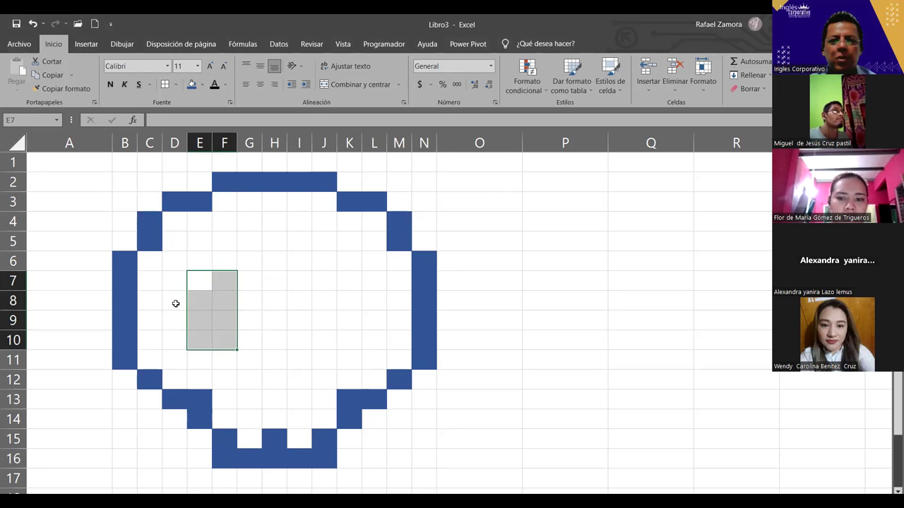
left_click_drag(176, 300, 172, 318)
left_click_drag(243, 300, 245, 315)
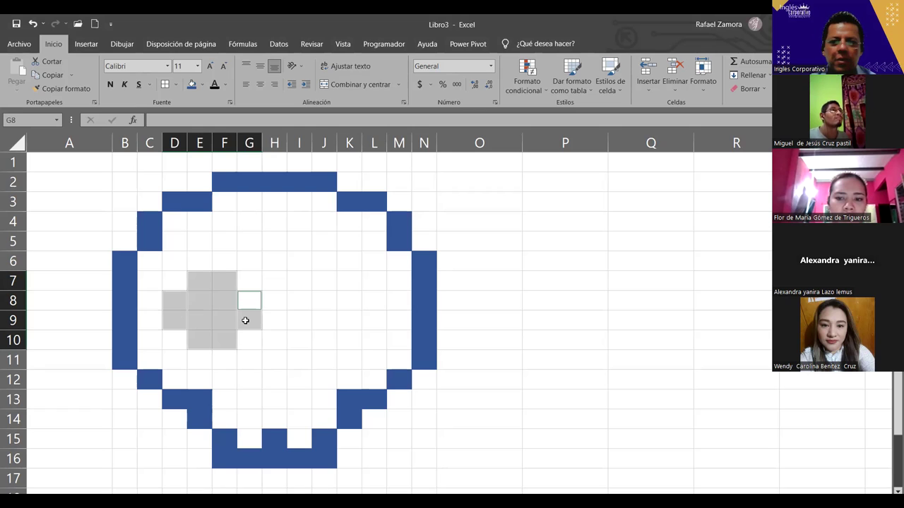
left_click(191, 84)
left_click(250, 333)
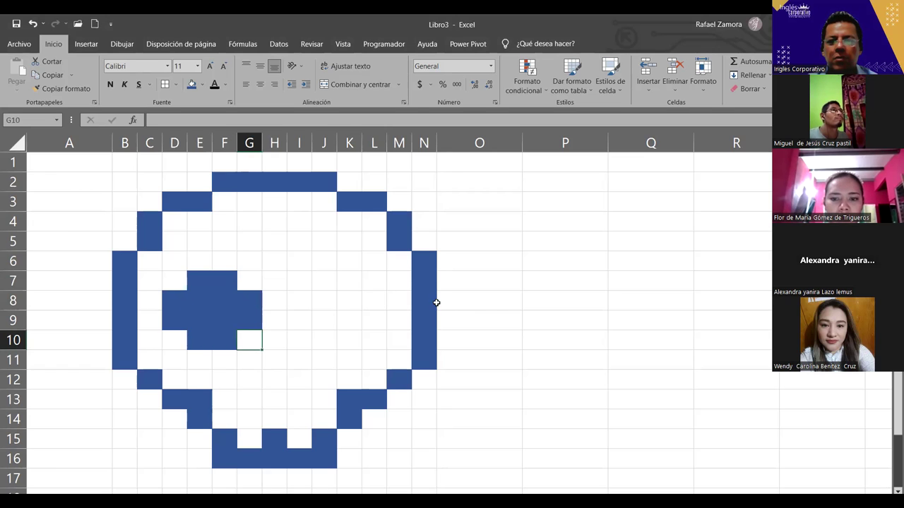
Step: Copy the eye block D7:G10 and paste it at I7 as the second eye
left_click(171, 276)
left_click_drag(171, 276, 247, 343)
key("ctrl+c")
left_click(299, 279)
key("ctrl+v")
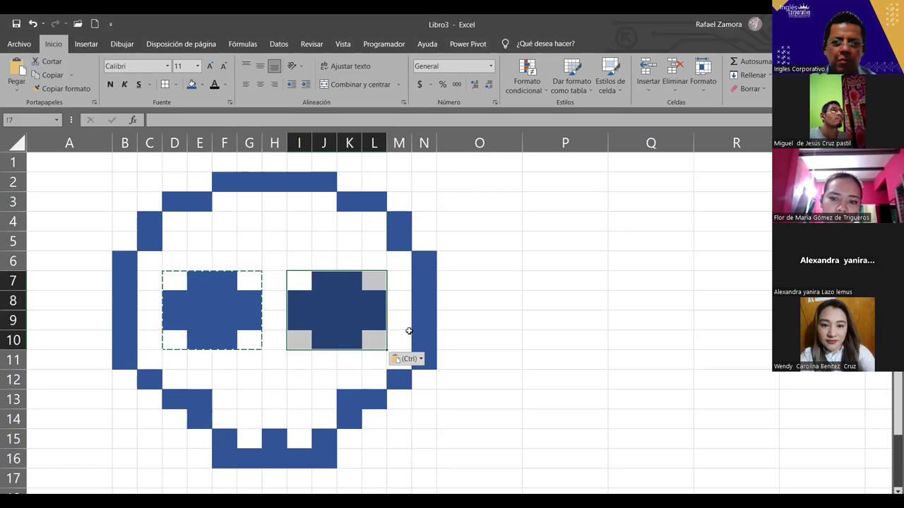
Step: Select G13:I13 together with H12 as the skull's nose and fill the cells with dark blue
left_click_drag(242, 403, 295, 401)
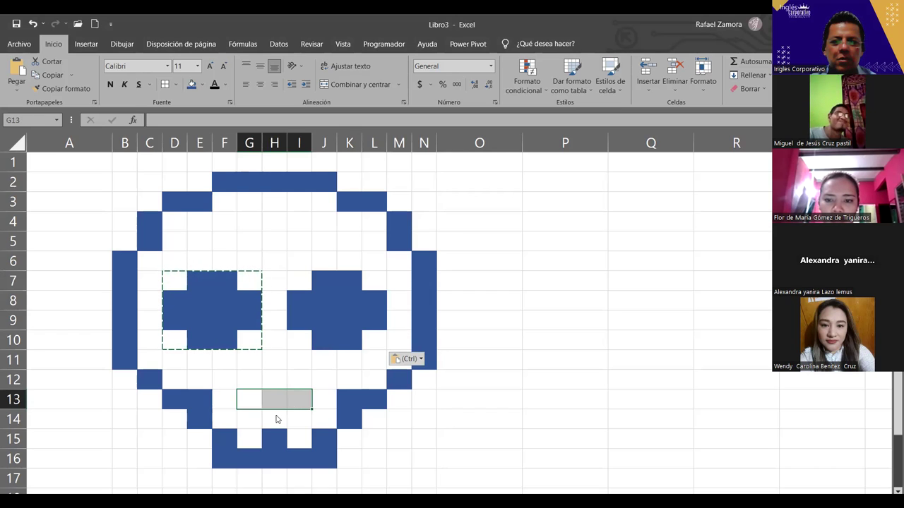
left_click(272, 380)
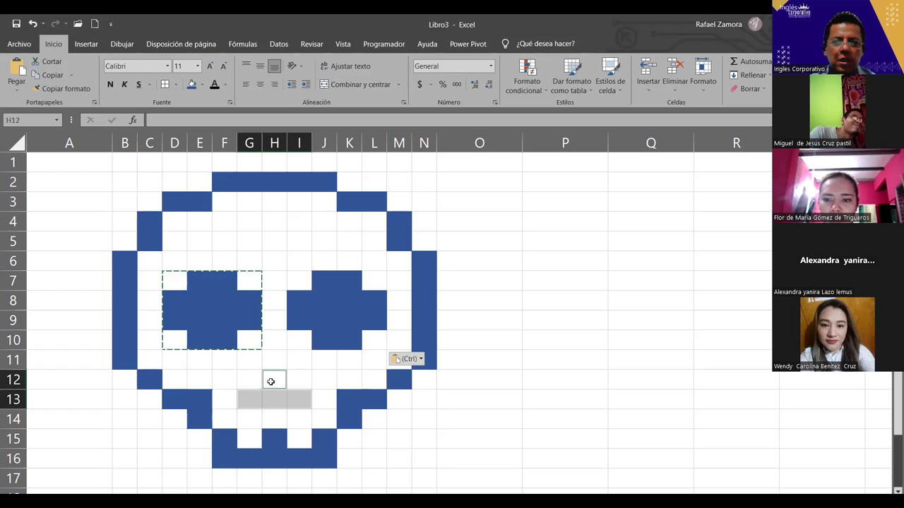
left_click(191, 85)
left_click(613, 300)
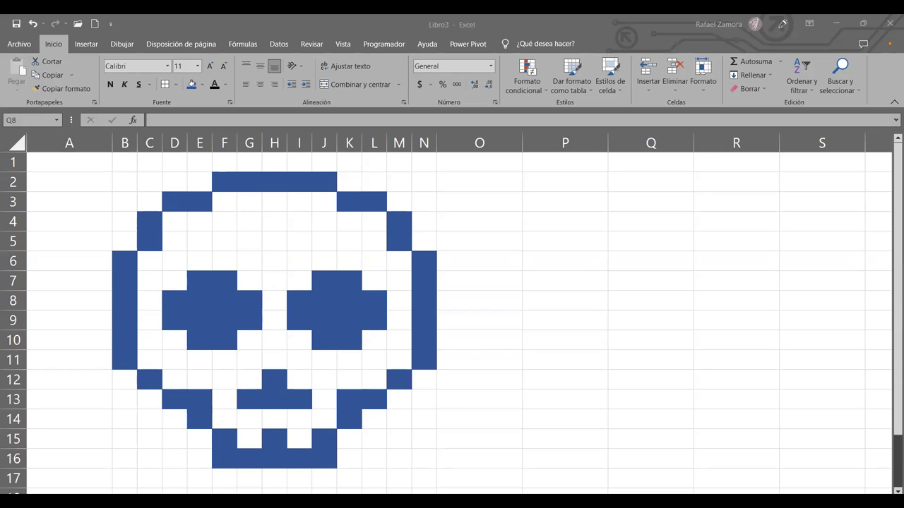
Step: Paste the copied picture of the yellow emoji with sunglasses, reduce its size and position it beside the skull over columns P to S
key("ctrl+v")
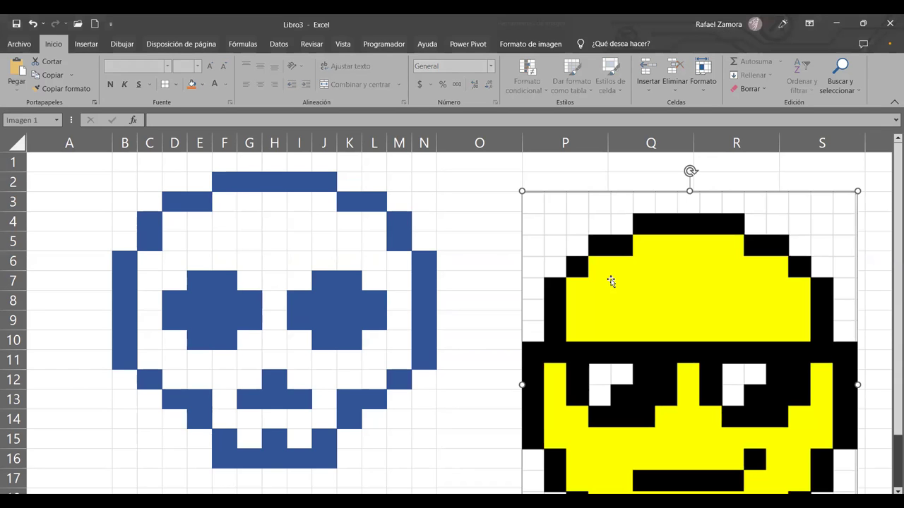
left_click_drag(579, 262, 592, 241)
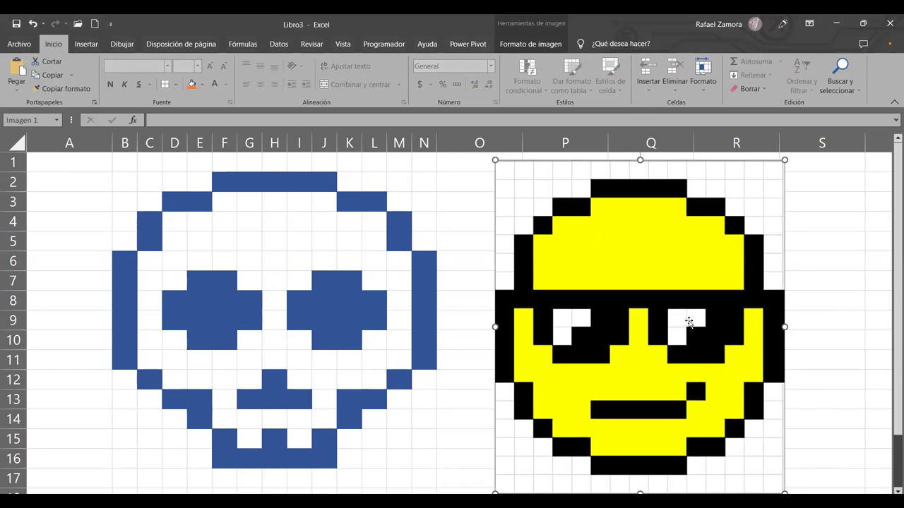
left_click(811, 236)
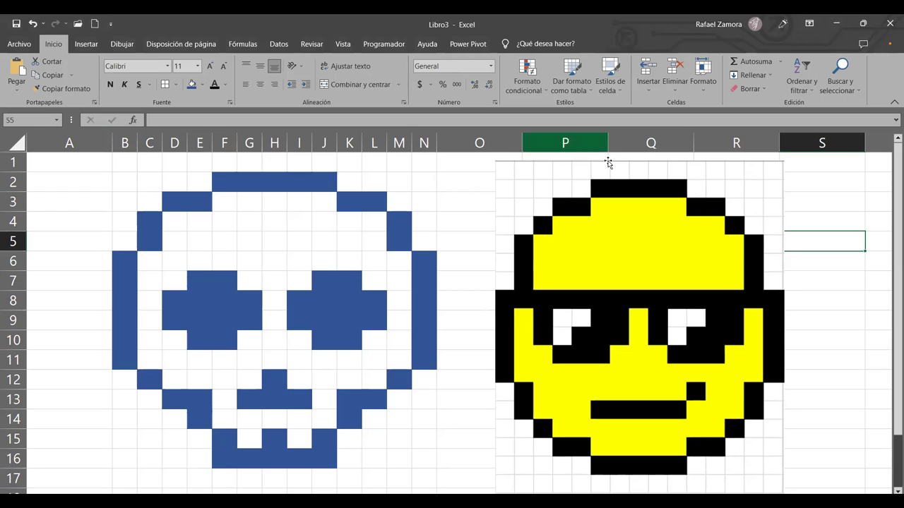
left_click_drag(654, 206, 691, 241)
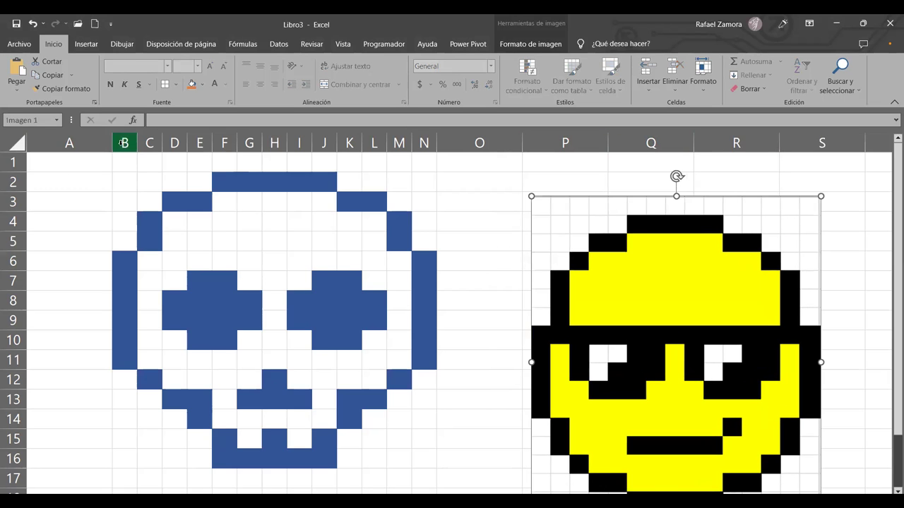
Step: Set the width of columns B through Q to 3
left_click(124, 143)
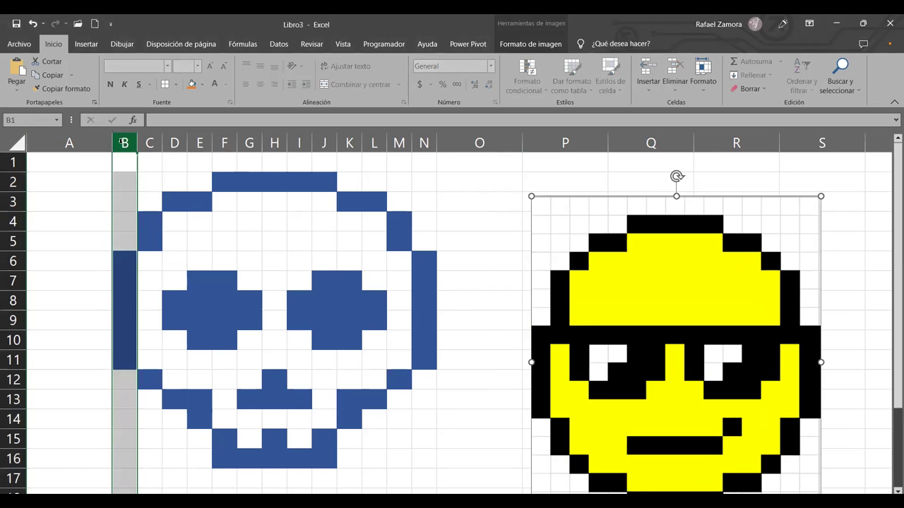
left_click_drag(128, 144, 127, 143)
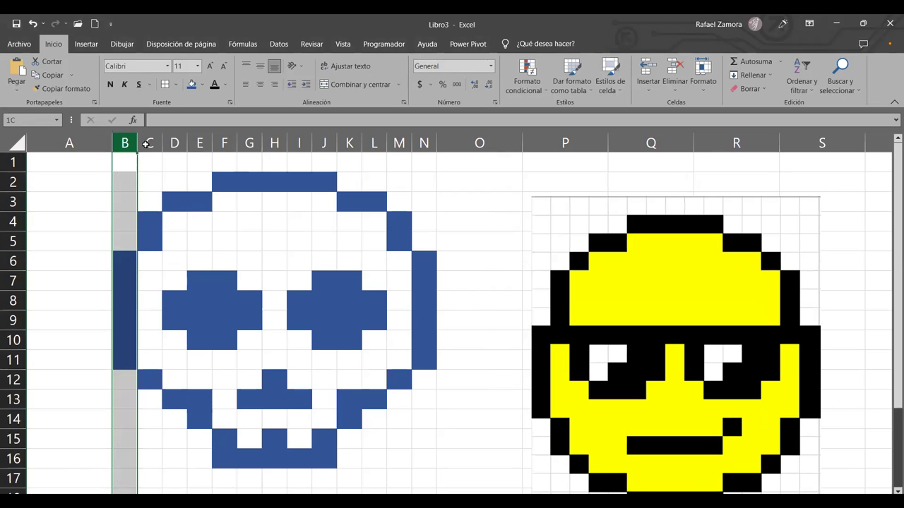
left_click_drag(664, 149, 664, 148)
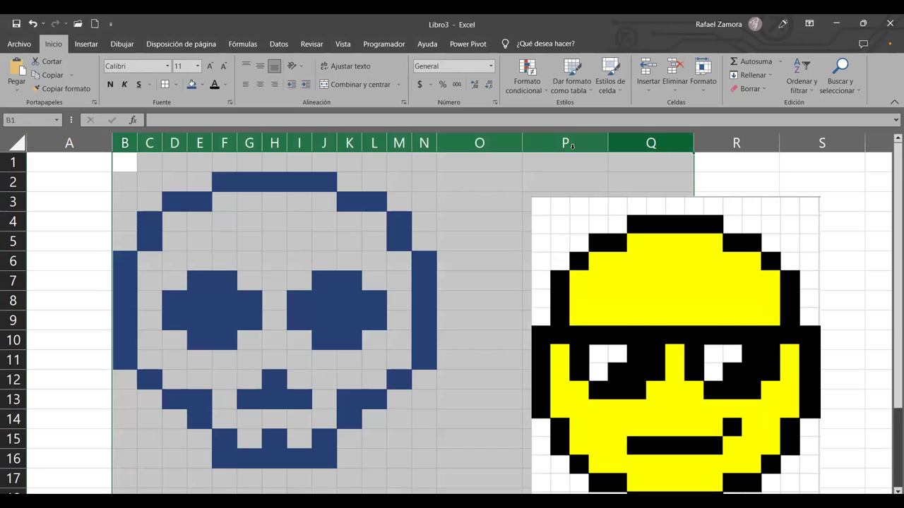
right_click(446, 150)
left_click(504, 302)
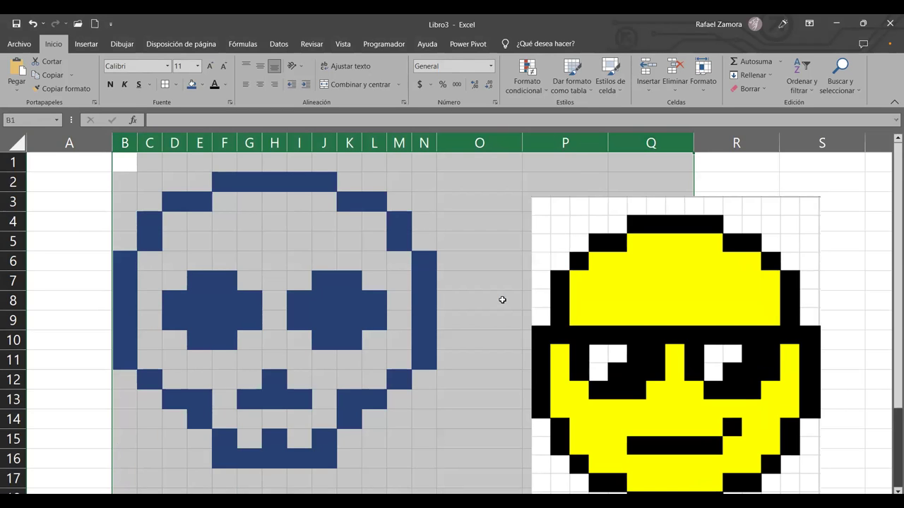
left_click(649, 156)
right_click(498, 148)
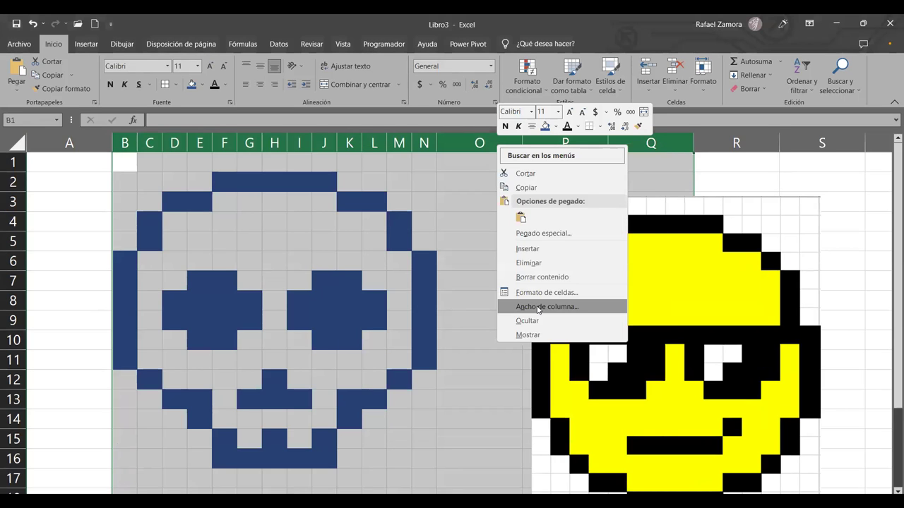
left_click(538, 308)
type("3")
key("Return")
Step: Move the emoji picture directly below the skull, over columns D to O and rows 17 to 34
left_click_drag(512, 251, 606, 227)
left_click_drag(699, 292, 680, 320)
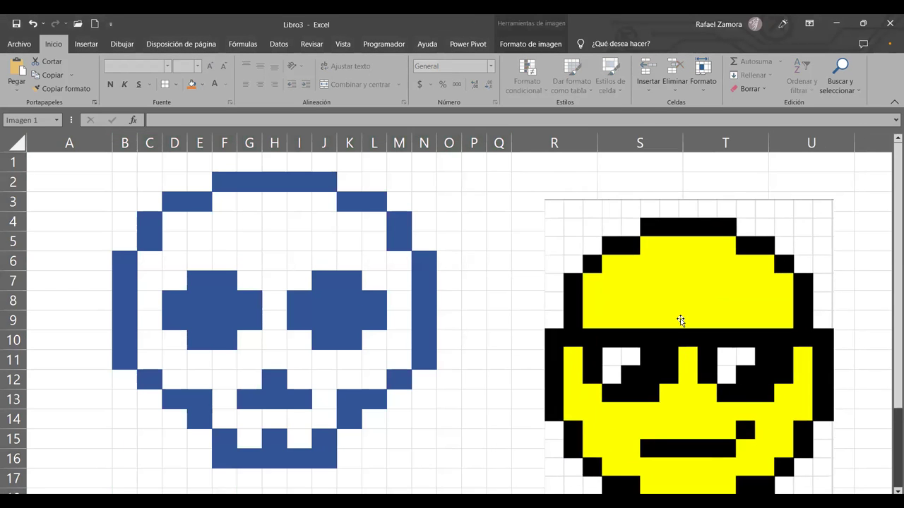
scroll(666, 278, "down", 6)
scroll(666, 246, "up", 2)
left_click_drag(644, 190, 314, 375)
scroll(544, 358, "down", 1)
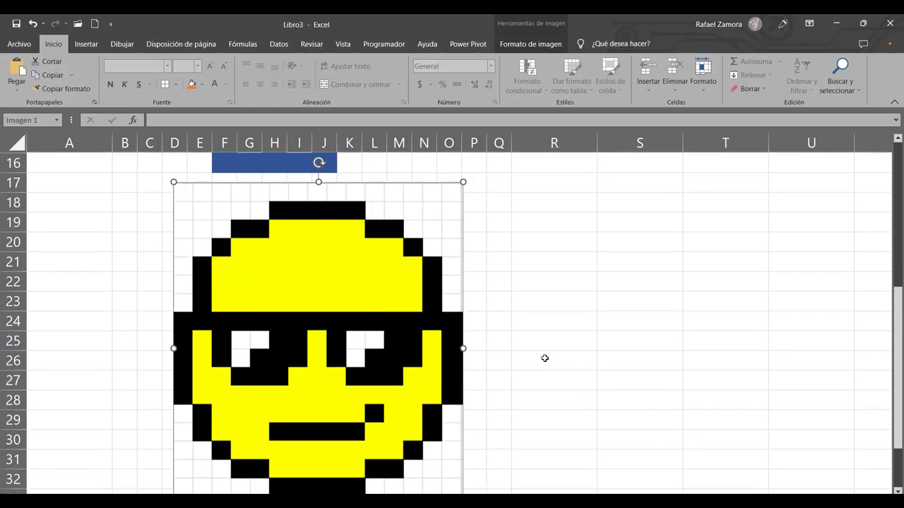
scroll(544, 358, "down", 1)
left_click(898, 139)
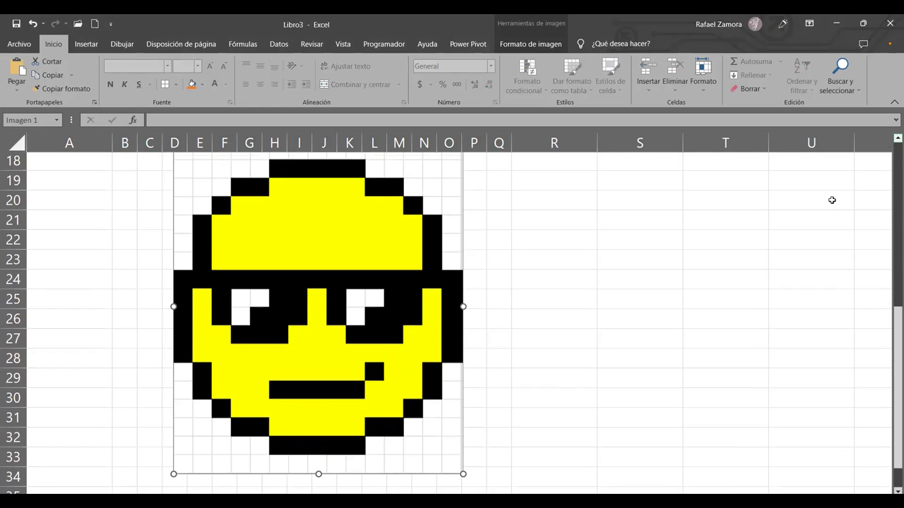
left_click(692, 286)
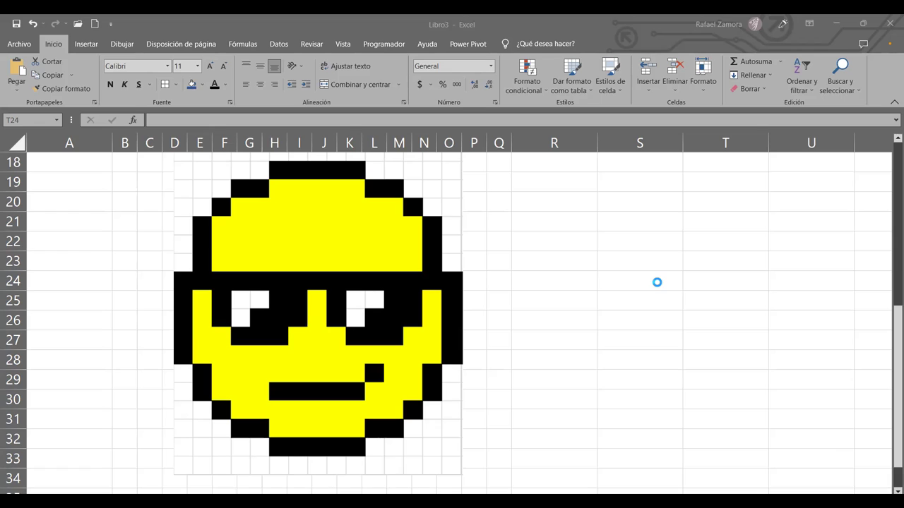
Step: Fill G37:L37, M38:M39 and N40:O40 with light orange, one range at a time
scroll(428, 343, "down", 2)
left_click_drag(266, 393, 377, 398)
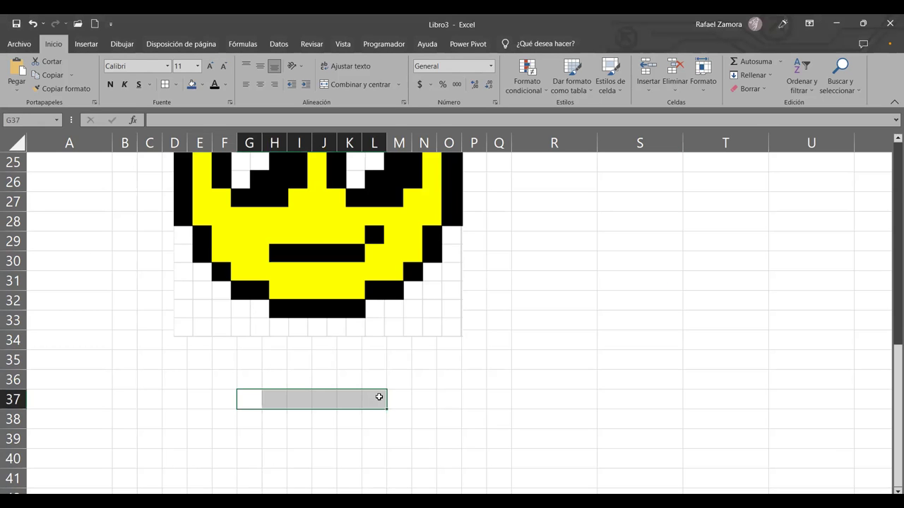
scroll(387, 398, "down", 2)
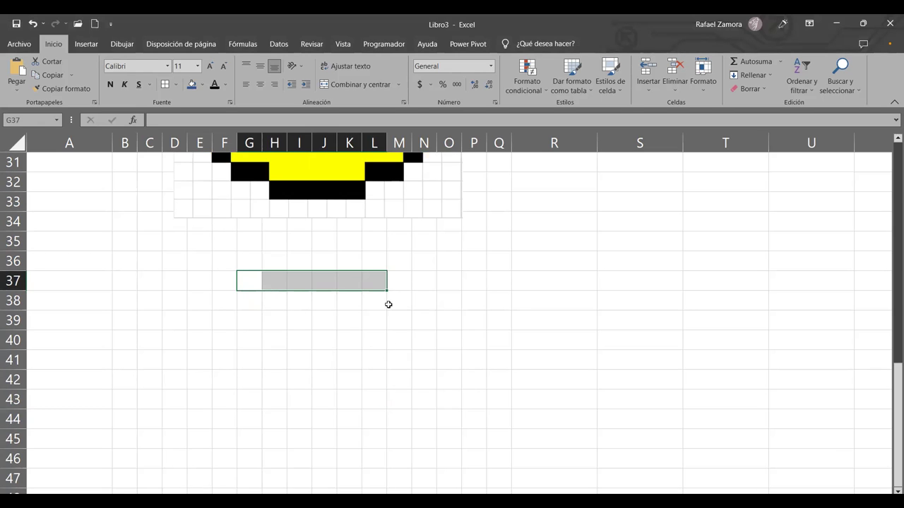
mouse_move(400, 300)
left_mouse_down()
mouse_move(401, 321)
mouse_move(450, 346)
mouse_move(473, 382)
left_mouse_up()
left_click(273, 299)
left_click_drag(258, 285, 376, 283)
left_click(203, 85)
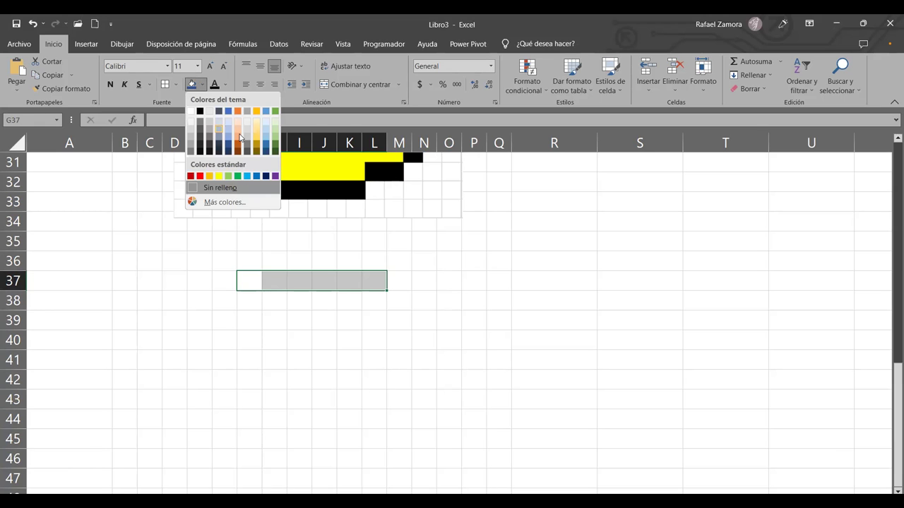
left_click(239, 138)
left_click_drag(400, 298, 451, 341)
left_click(190, 85)
left_click(191, 85)
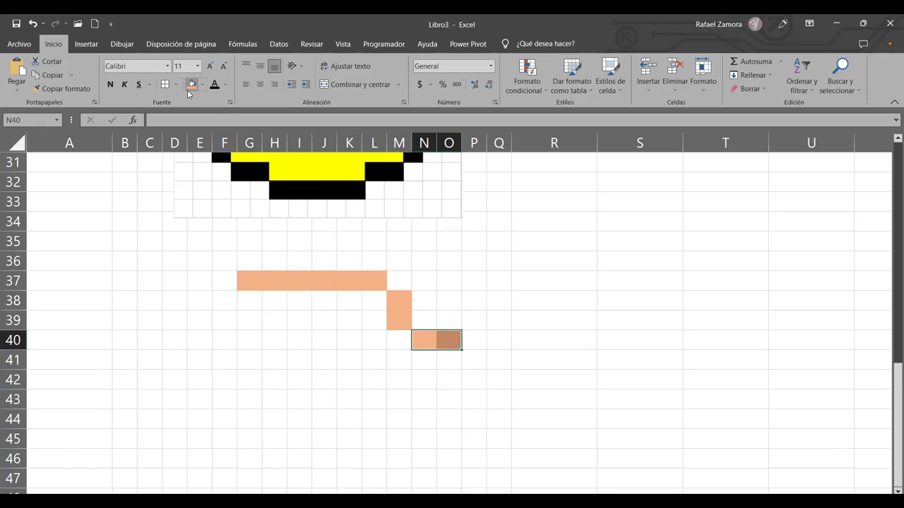
Step: Undo the light orange fills made one range at a time below the picture
key("ctrl+z")
key("ctrl+z")
key("ctrl+z")
key("ctrl+z")
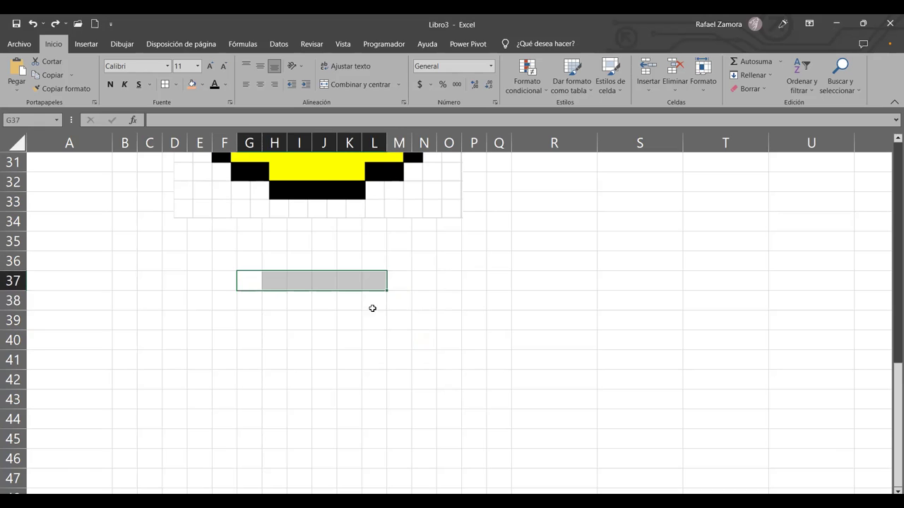
Step: Select G37:L37, M38:M39, N40:O40, P41:P43, P44:Q45 and N45:O45 together, fill them with light orange and undo the fill
left_click_drag(398, 301, 424, 437)
left_click(486, 417, "ctrl")
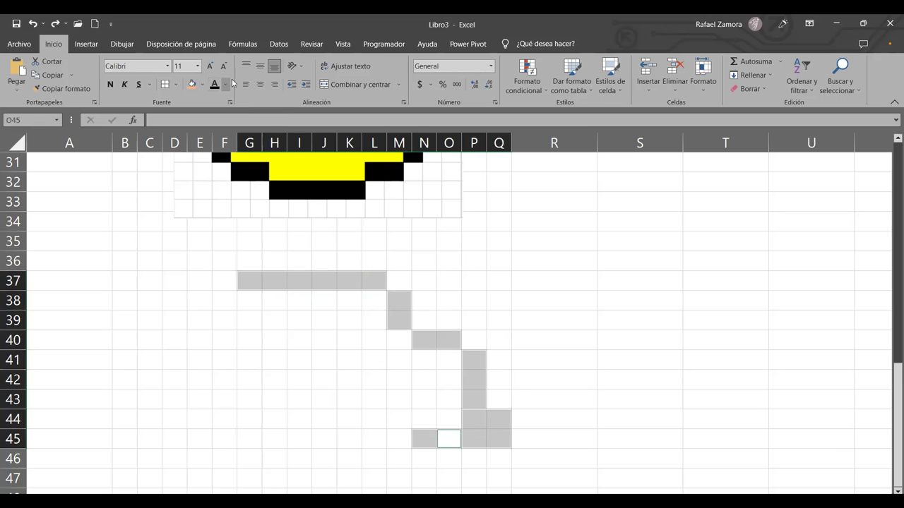
left_click(193, 85)
key("ctrl+z")
left_click(523, 319)
scroll(524, 320, "up", 5)
scroll(526, 321, "down", 1)
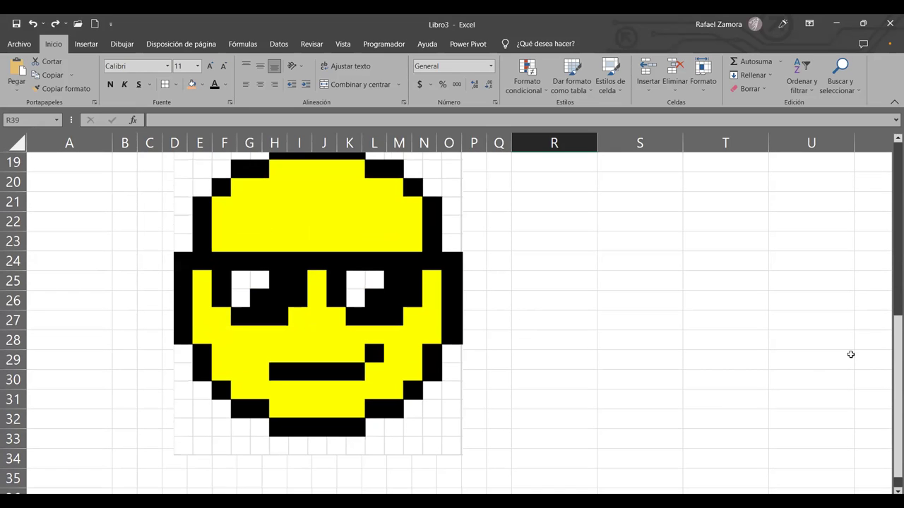
left_click_drag(891, 353, 890, 354)
left_click(668, 205)
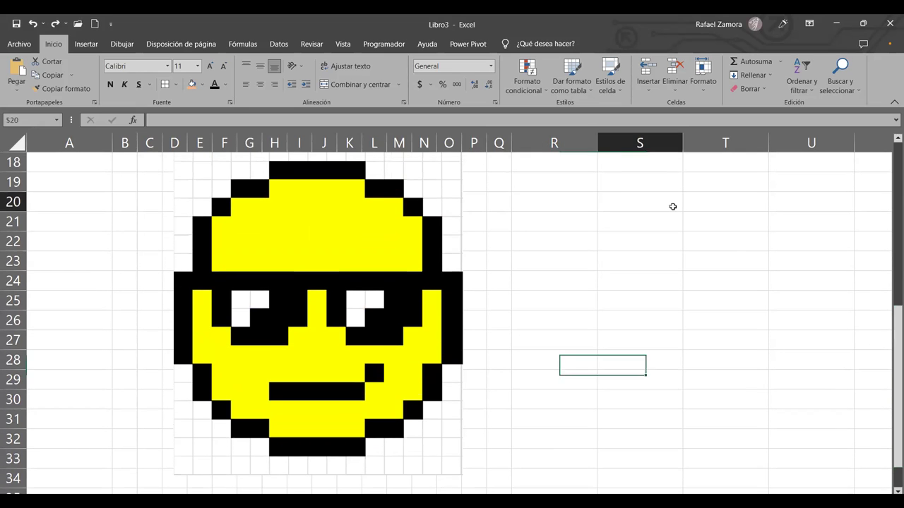
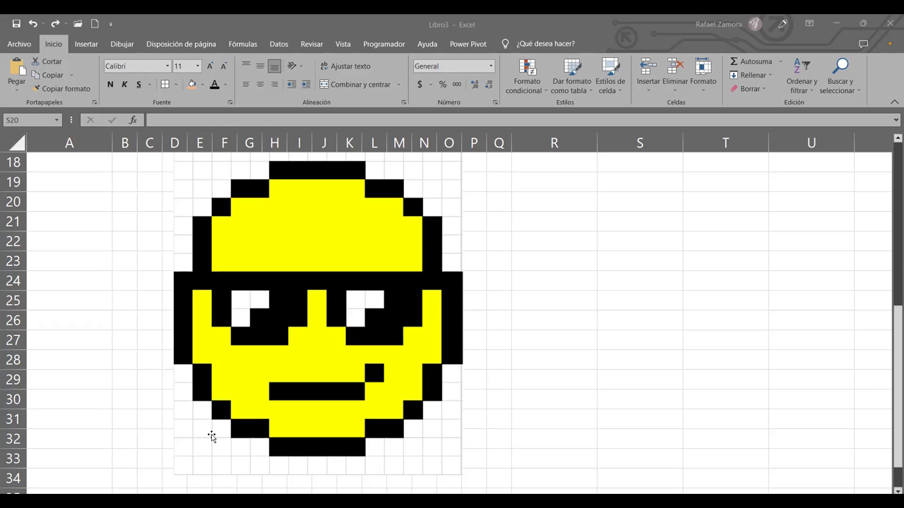
key("alt+space")
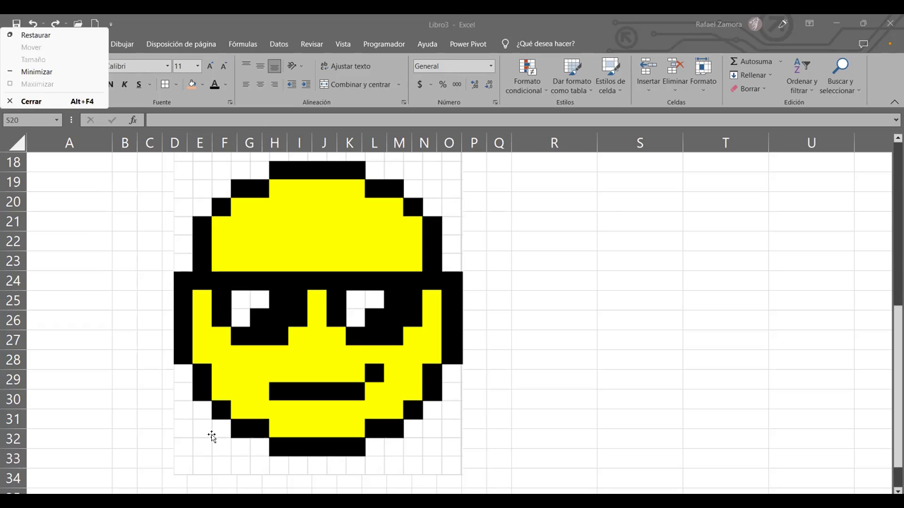
key("Escape")
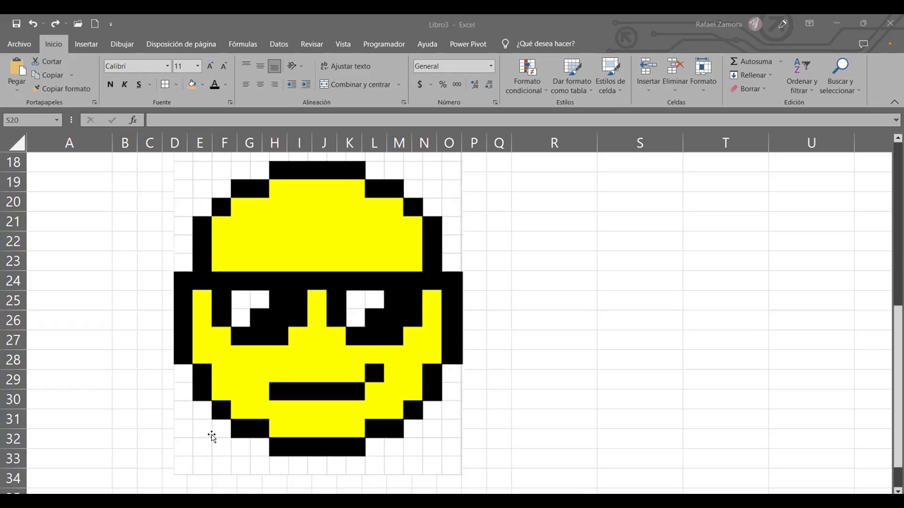
left_click(640, 300)
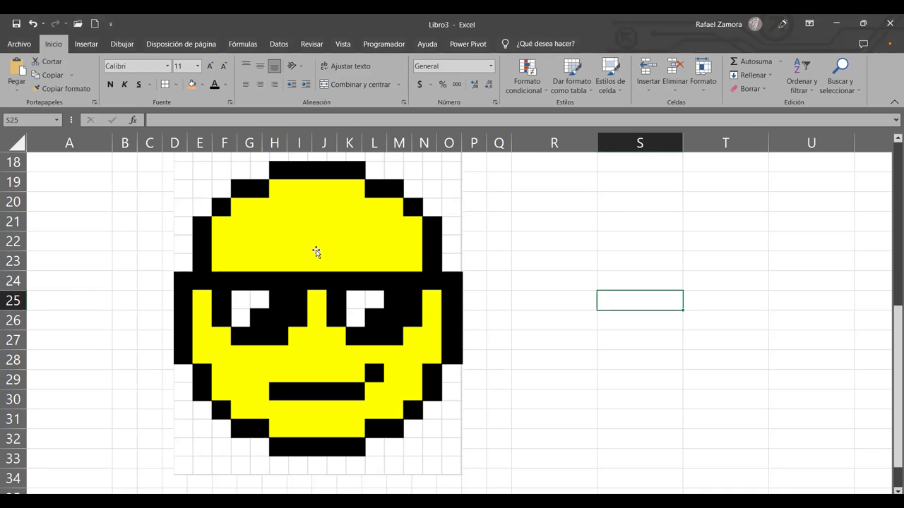
Step: Move the emoji picture over columns R to U, starting at row 18, to free the narrow-column grid
scroll(329, 256, "down", 4)
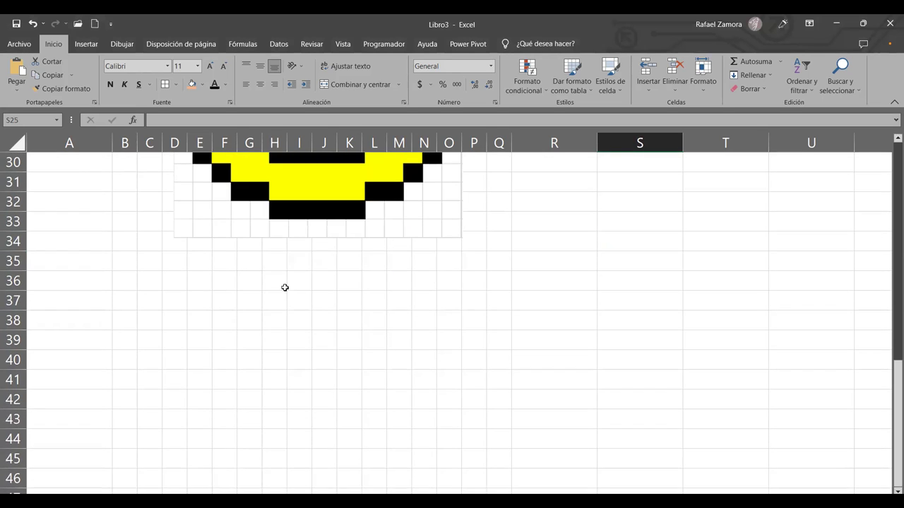
scroll(284, 287, "up", 4)
left_click_drag(332, 226, 735, 283)
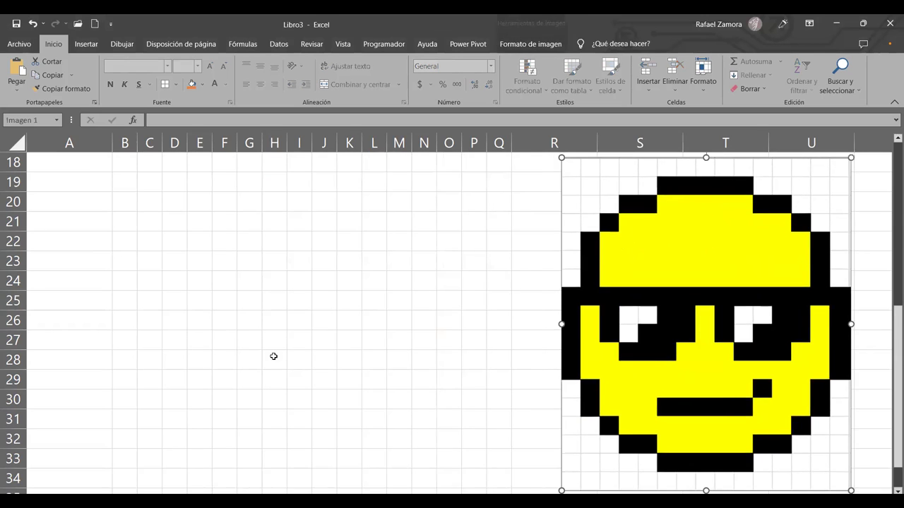
scroll(273, 356, "up", 1)
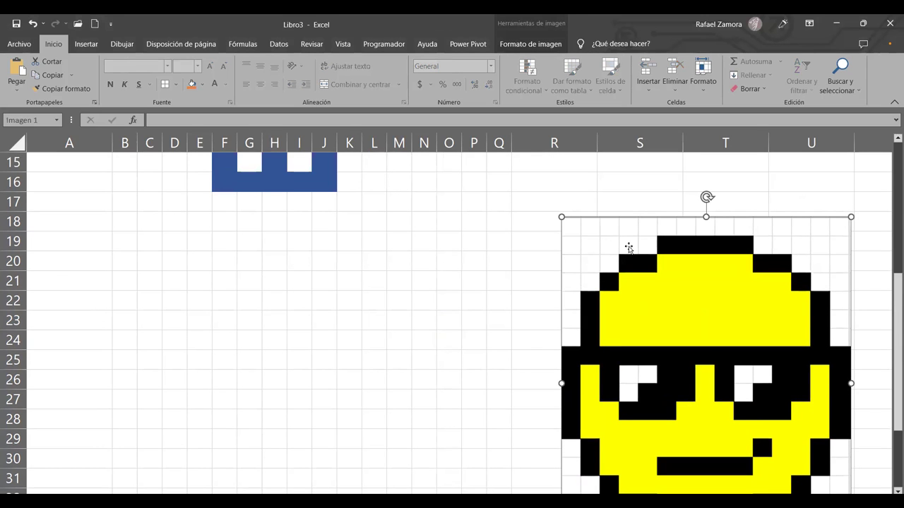
Step: Select G20:K20, L21:M21, N22 and O23:O25 together as the top and upper-right arc of the emoji's outline
left_click(249, 265)
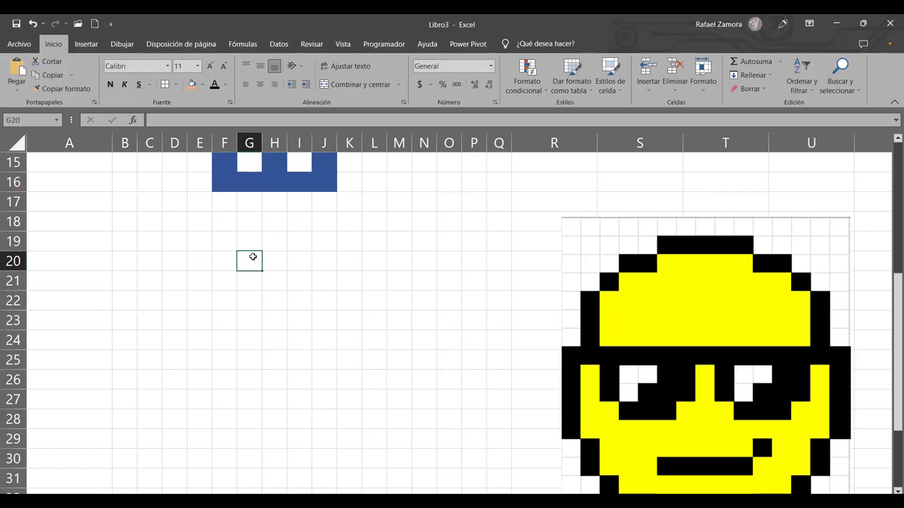
left_click_drag(250, 257, 349, 262)
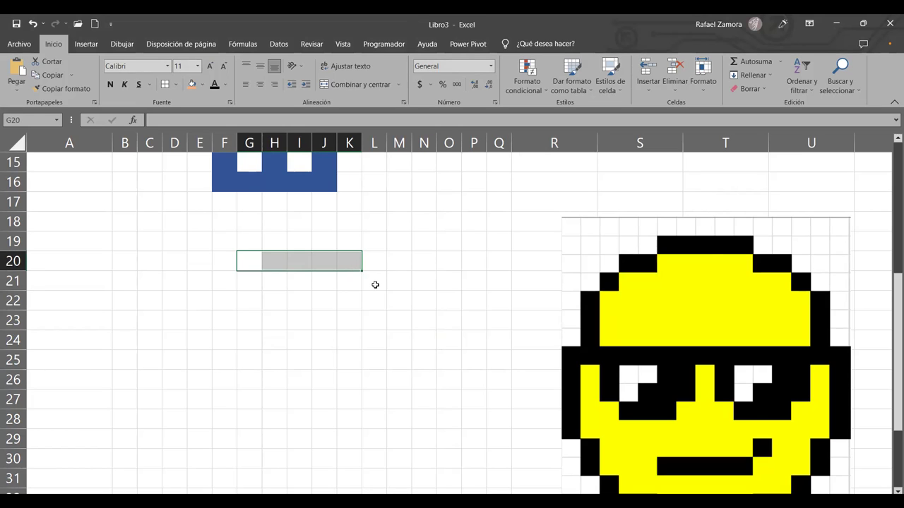
left_click_drag(373, 281, 392, 281)
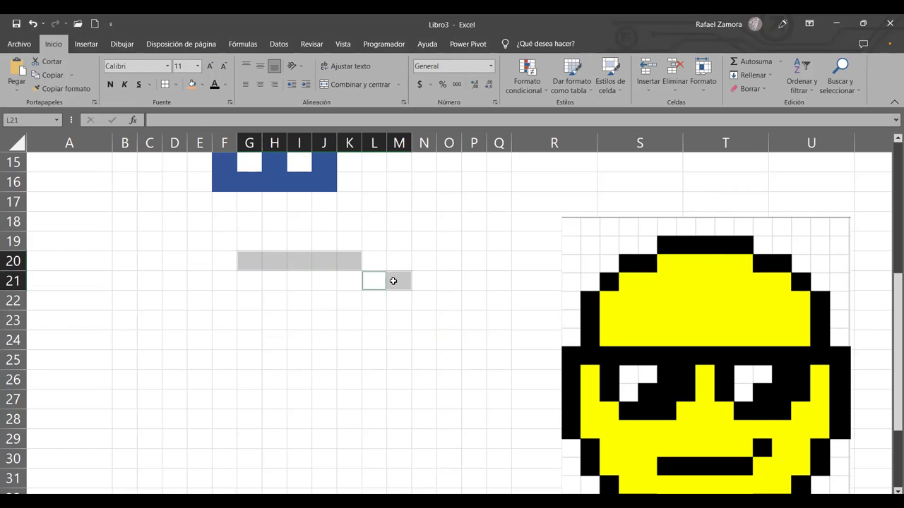
key("F4")
left_click(425, 302)
key("F4")
left_click_drag(452, 320, 446, 357)
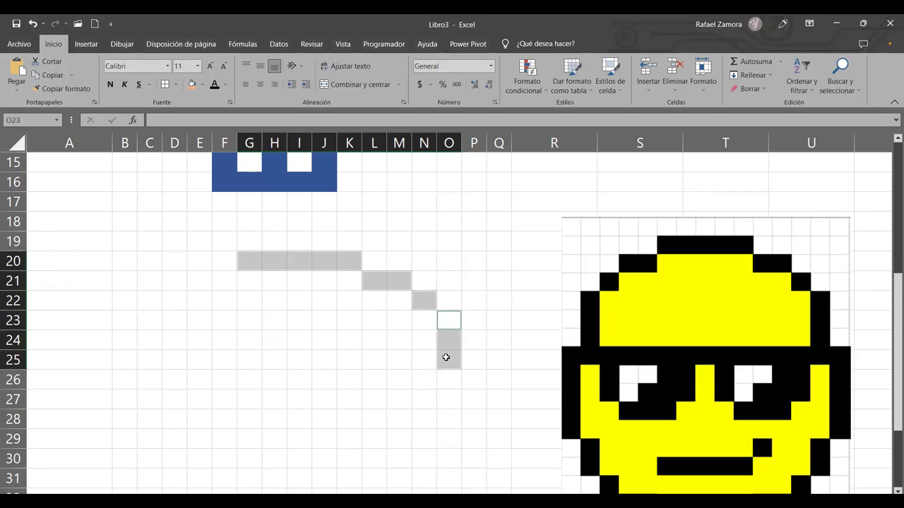
Step: Add P26:P30 to the nonadjacent selection as the side of the emoji's sunglasses
key("F4")
left_click(476, 384)
key("shift+Down")
key("shift+Down")
key("shift+Down")
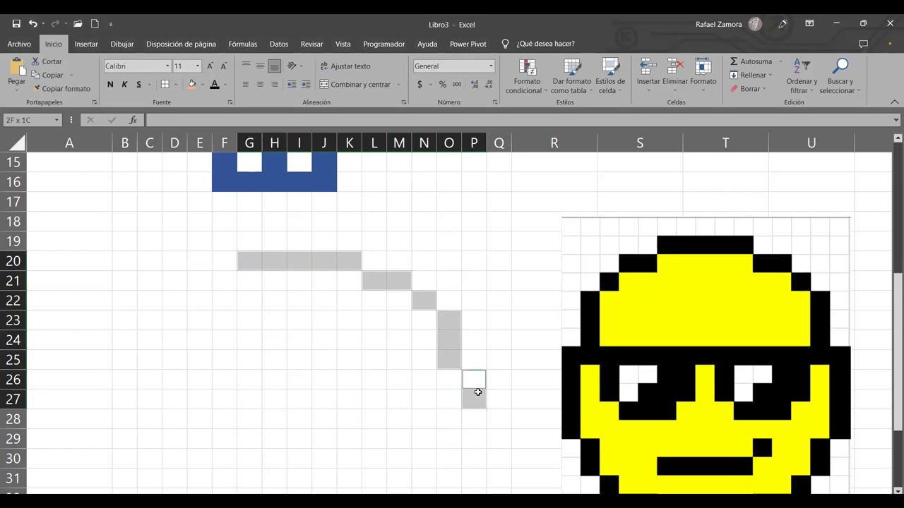
key("shift+Down")
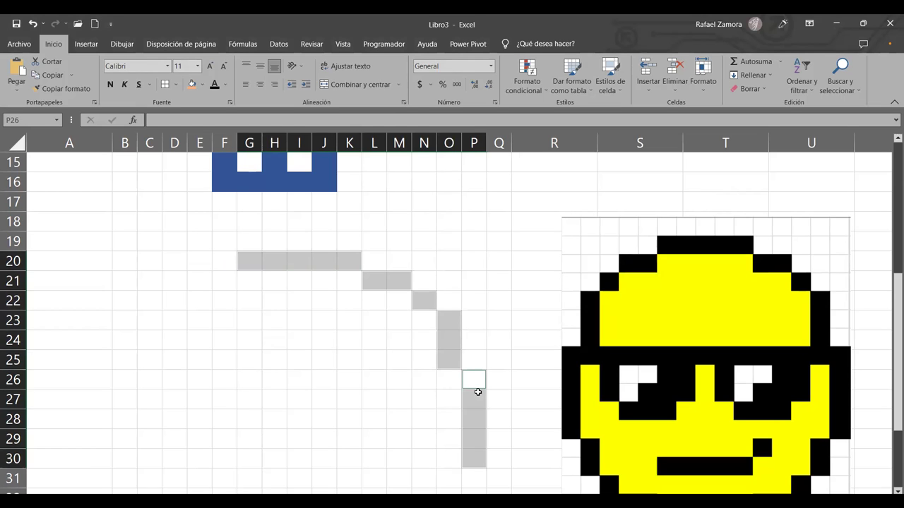
scroll(477, 392, "down", 1)
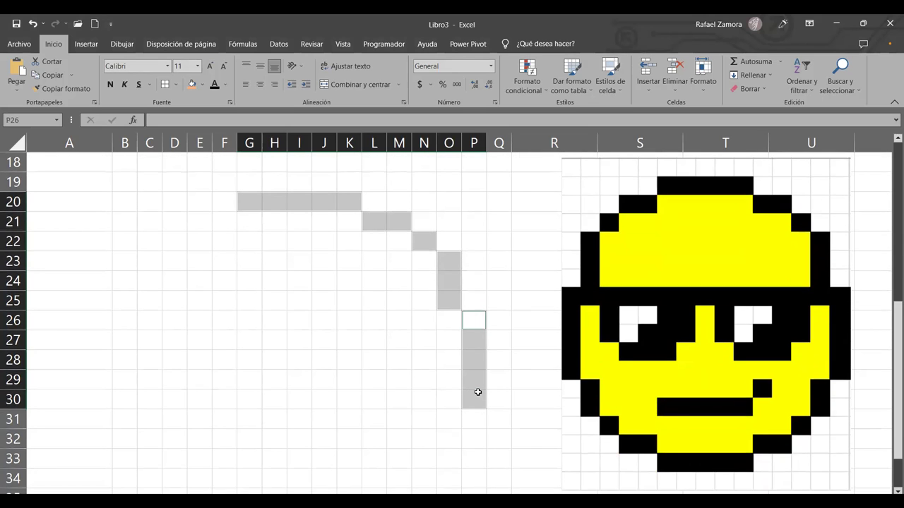
Step: Add O31:O32 to the nonadjacent selection, continuing the emoji's outline below the sunglasses
key("F4")
key("Down")
key("Down")
key("Down")
key("Down")
key("Down")
key("Left")
key("shift+Down")
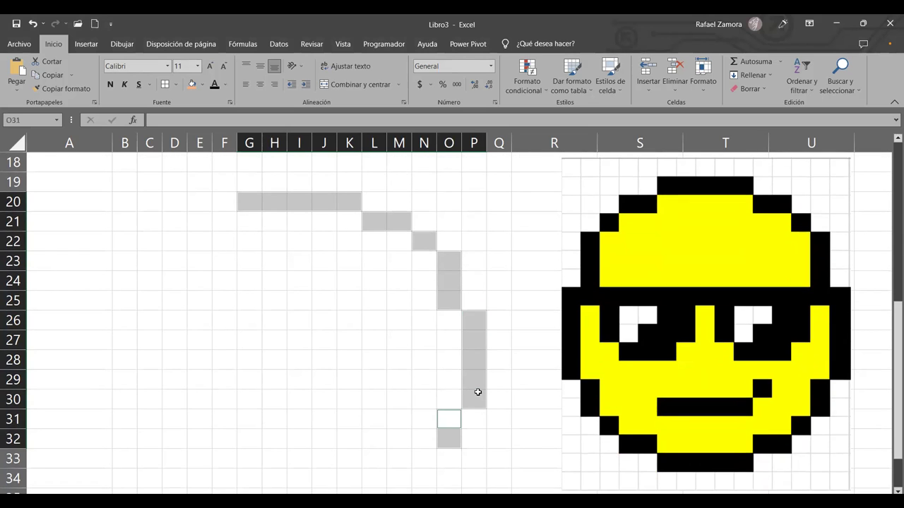
Step: Add N33 and L34:M34 to the nonadjacent selection as the lower-right curve of the emoji's outline
key("F4")
key("Down")
key("Down")
key("Left")
scroll(478, 392, "down", 1)
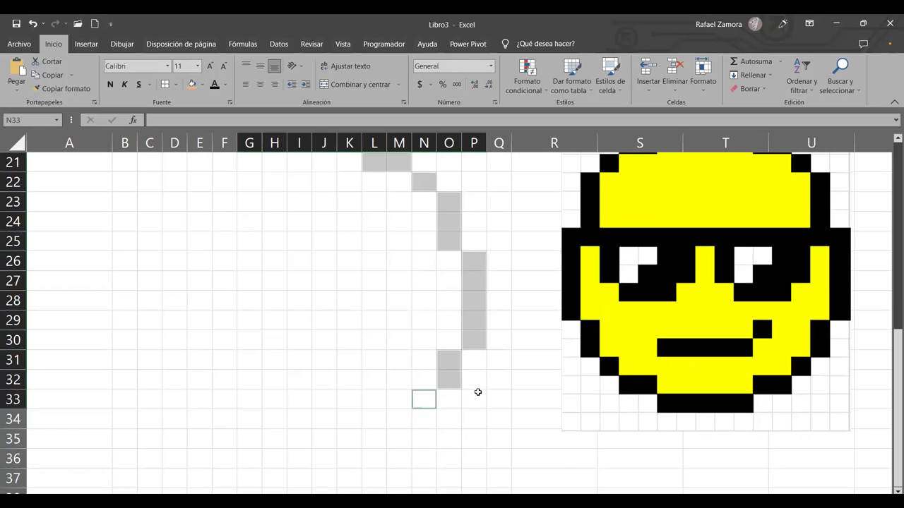
key("F4")
key("Down")
key("Left")
key("shift+Left")
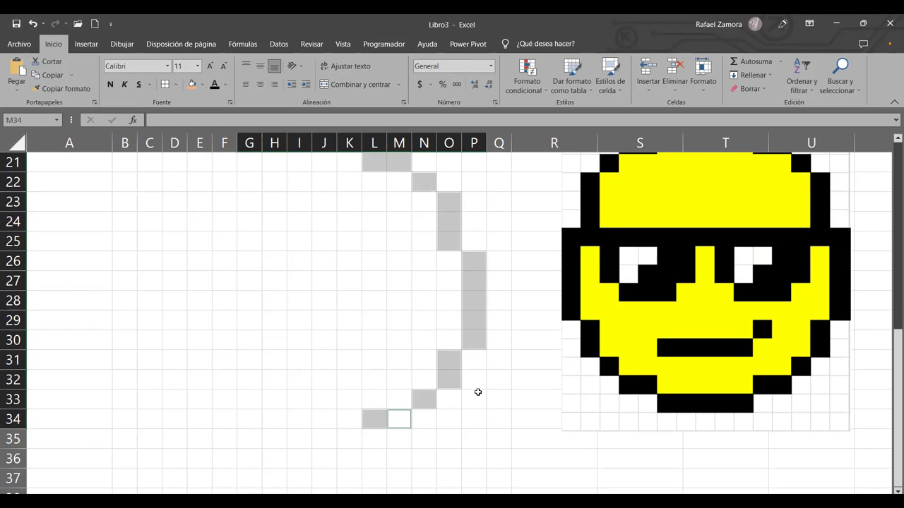
Step: Add G35:K35 to the nonadjacent selection as the bottom edge of the emoji's outline
key("F4")
key("Down")
key("Left")
key("Left")
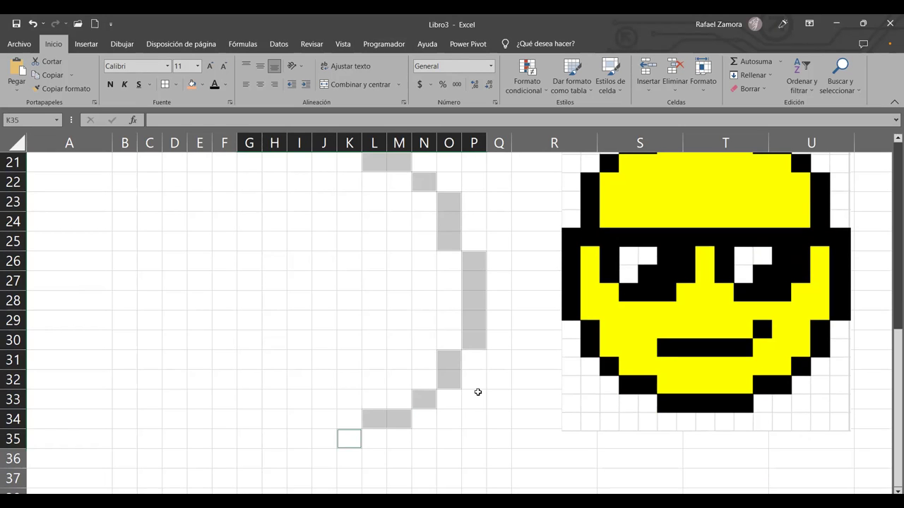
key("shift+Left")
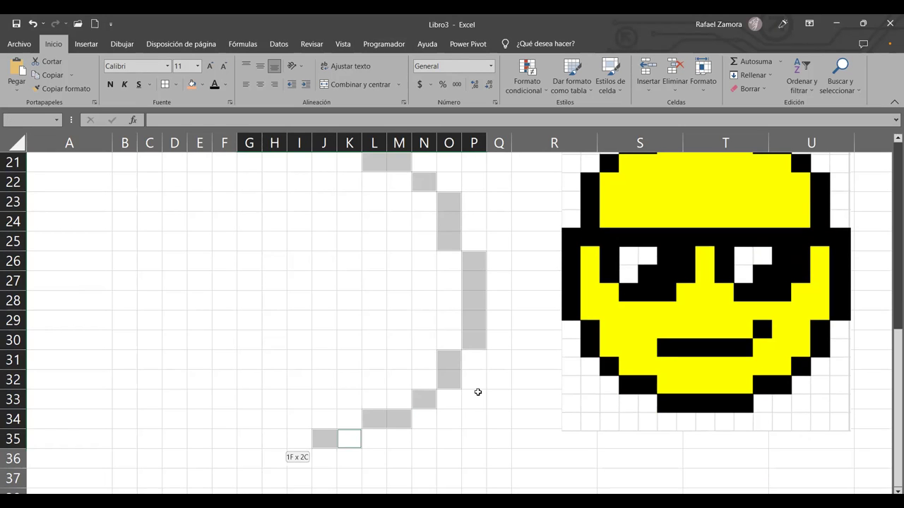
left_click(256, 434, "shift")
Step: Fill the selected outline cells with black and deselect them
scroll(259, 436, "up", 1)
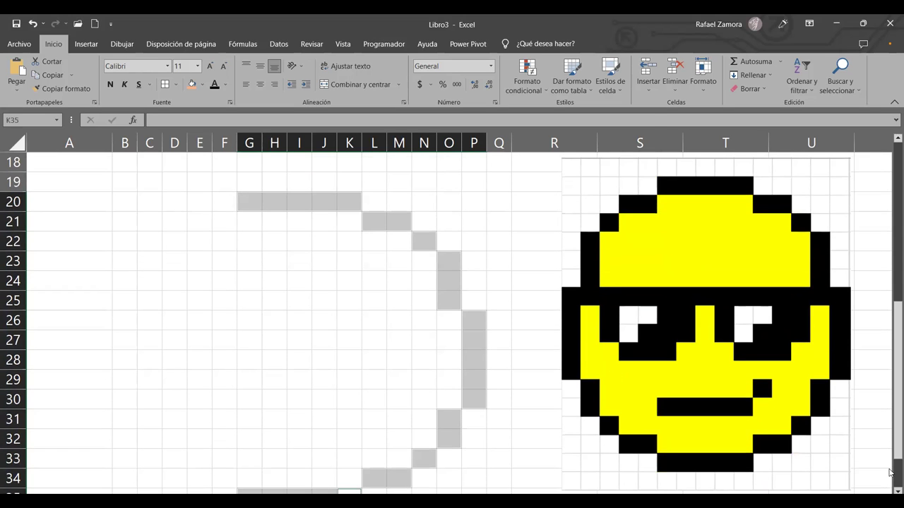
left_click(896, 490)
left_click(896, 490)
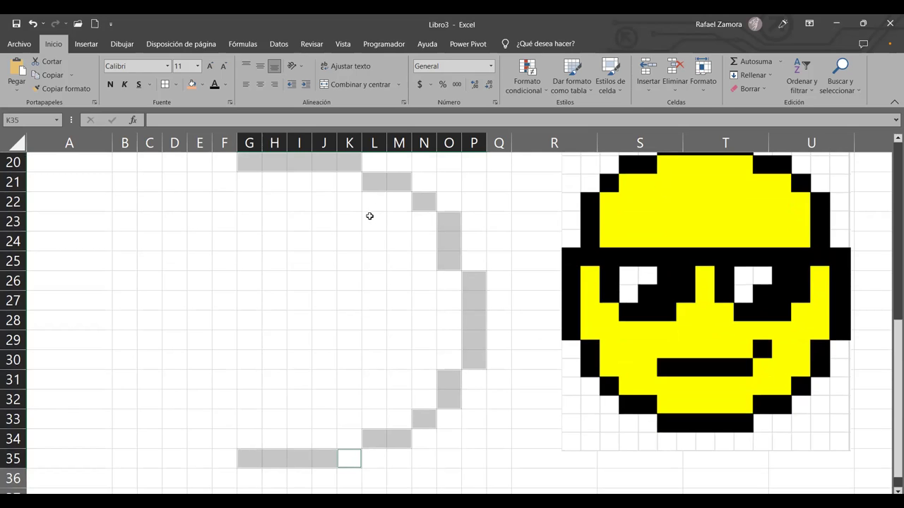
left_click(204, 85)
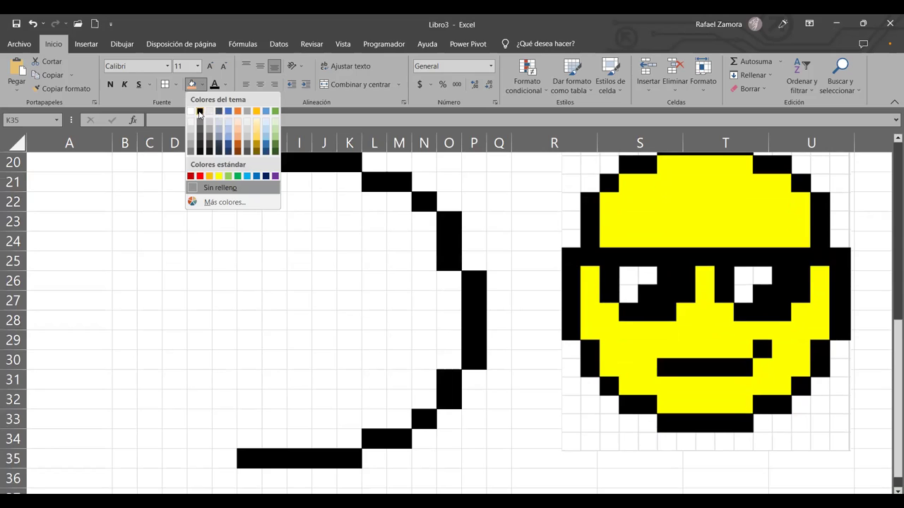
left_click(199, 113)
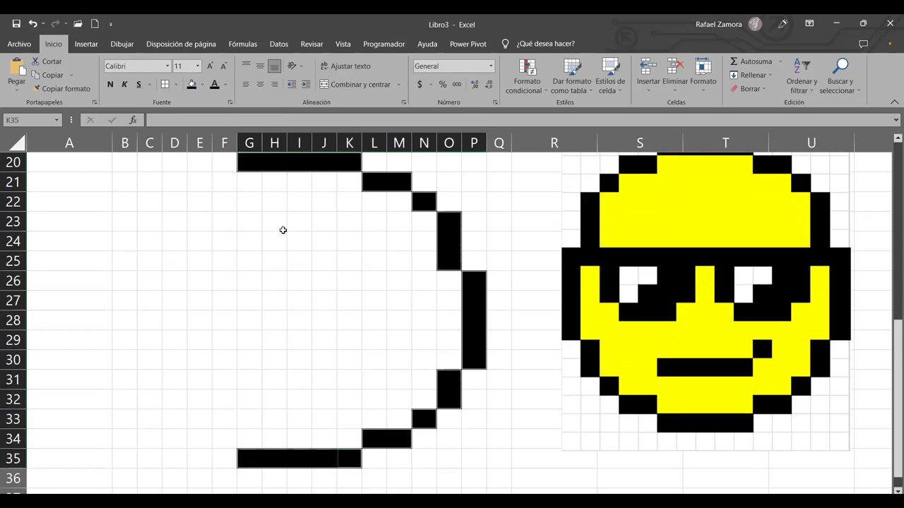
left_click(282, 230)
left_click(292, 226)
left_click(440, 289)
left_click(365, 269)
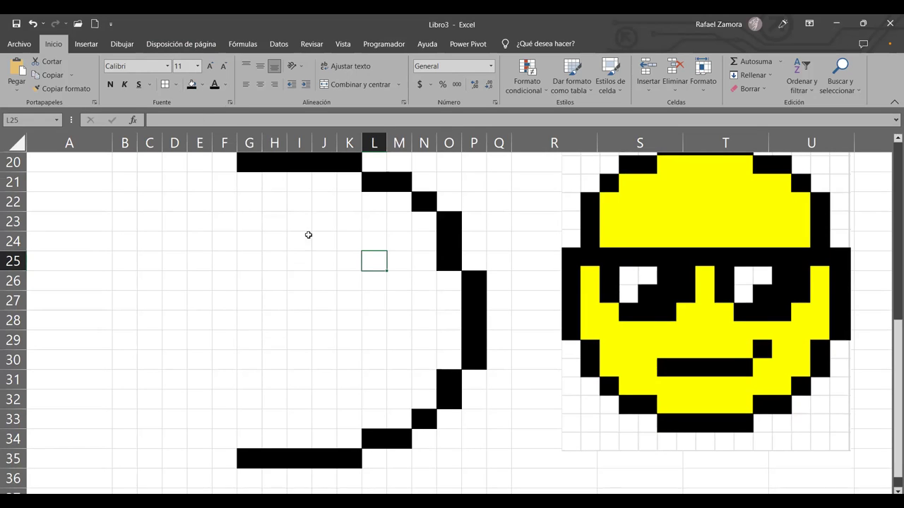
Step: Fill E21:F21 with black as the upper-left step of the emoji's outline
left_click_drag(258, 180, 323, 177)
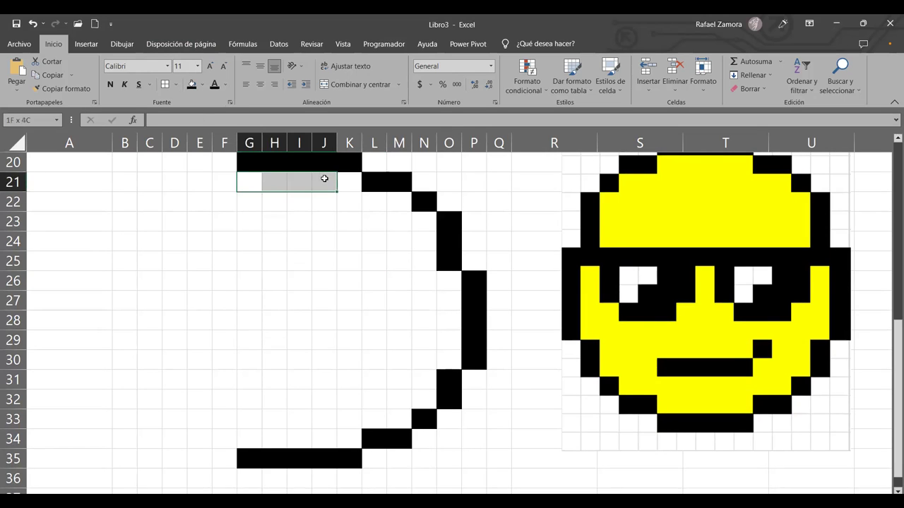
left_click_drag(229, 181, 192, 185)
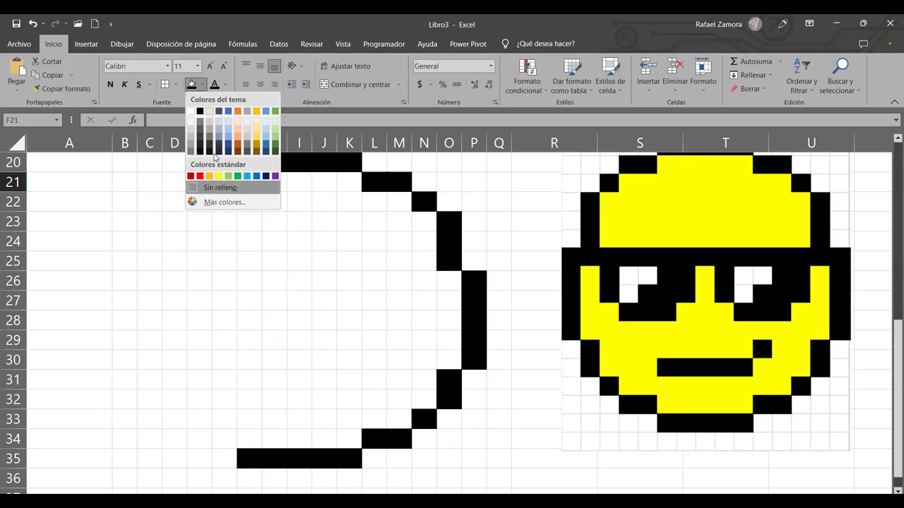
key("Escape")
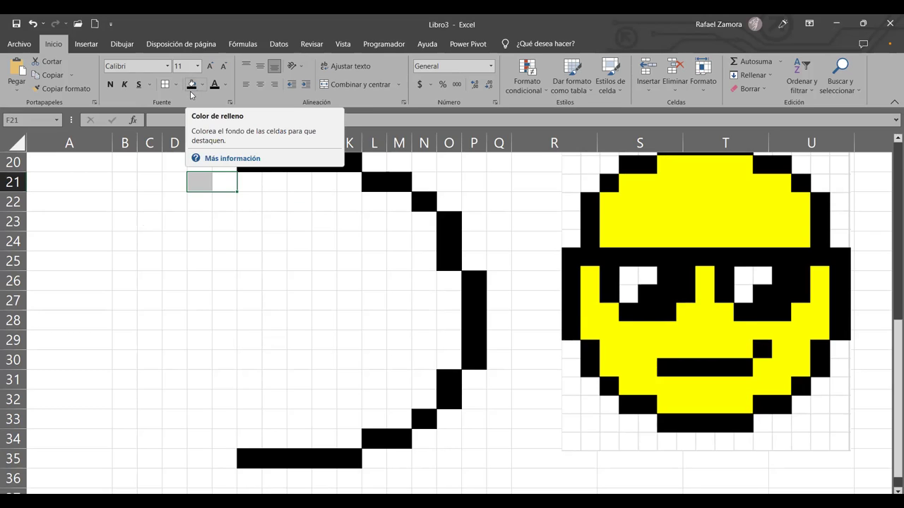
left_click(190, 90)
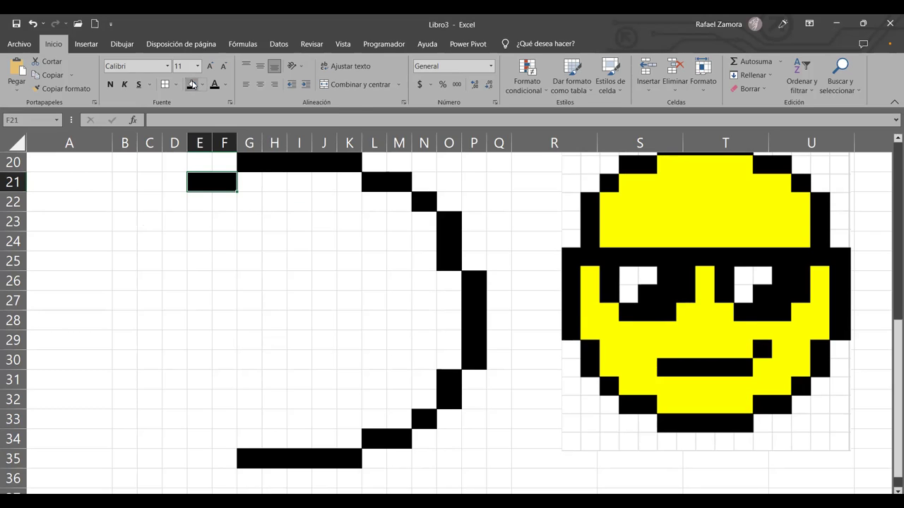
left_click(275, 218)
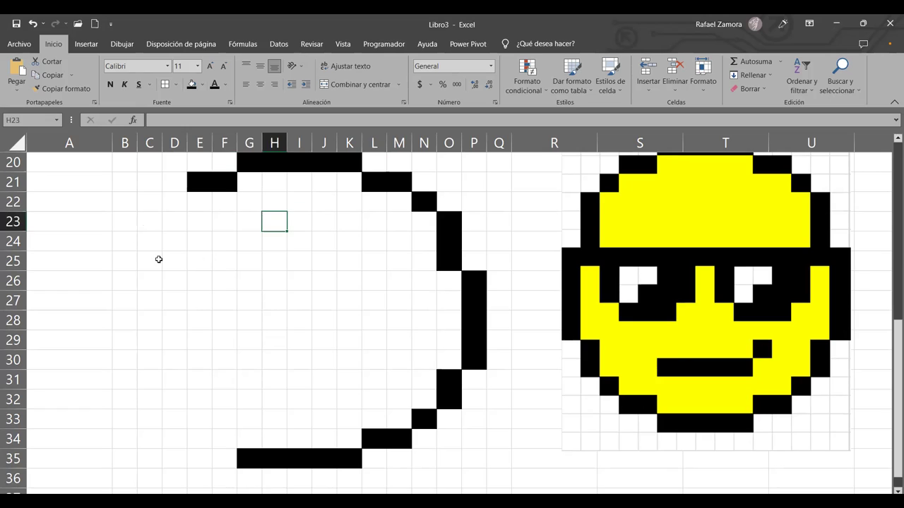
Step: Select D22, C23:C25, B26:B30, C31:C32, D33 and E34:F34 together as the left side of the emoji's outline
left_click(170, 202)
left_click_drag(149, 221, 148, 394)
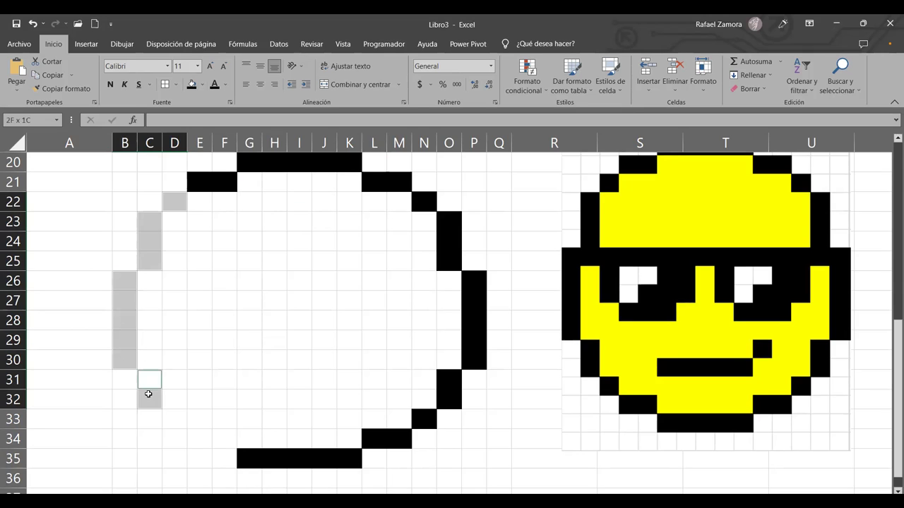
left_click(173, 420, "ctrl")
left_click_drag(202, 440, 221, 439)
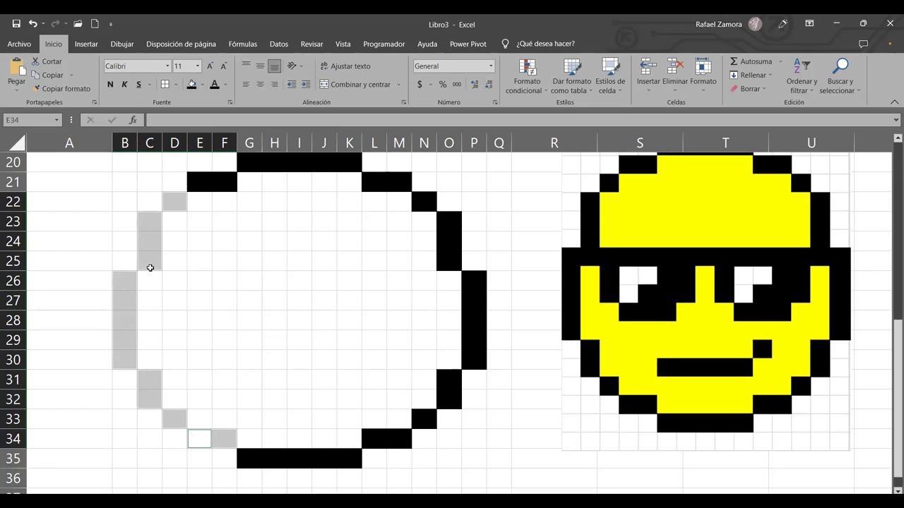
Step: Add the sunglasses' top bar C26:O26 and the left lens cells D27:D28, E29:G29, F28:H28 and G27:H27 to the selection
left_click_drag(146, 278, 445, 278)
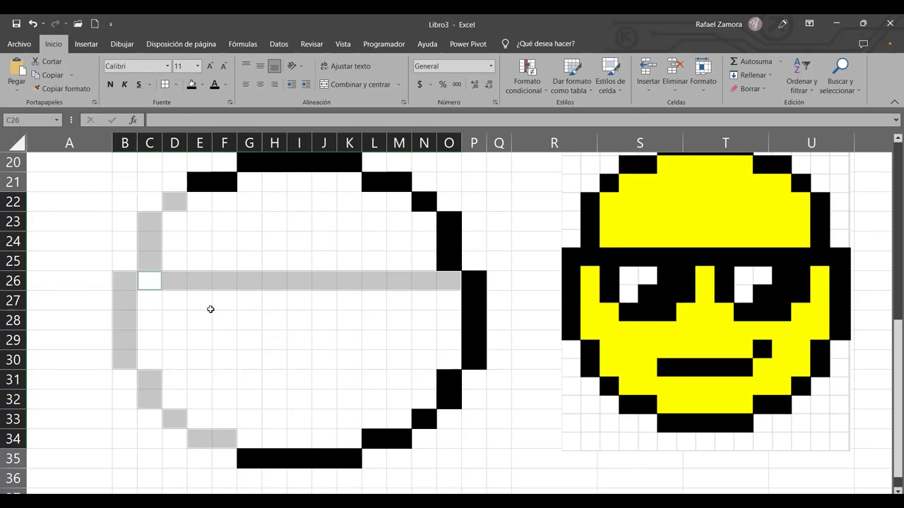
left_click_drag(177, 296, 270, 319)
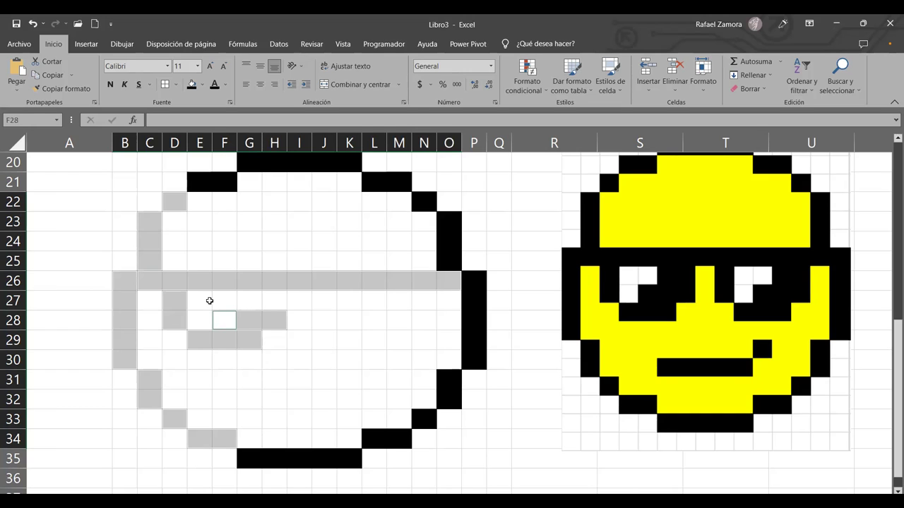
left_click(253, 299, "ctrl")
left_click_drag(267, 298, 272, 301)
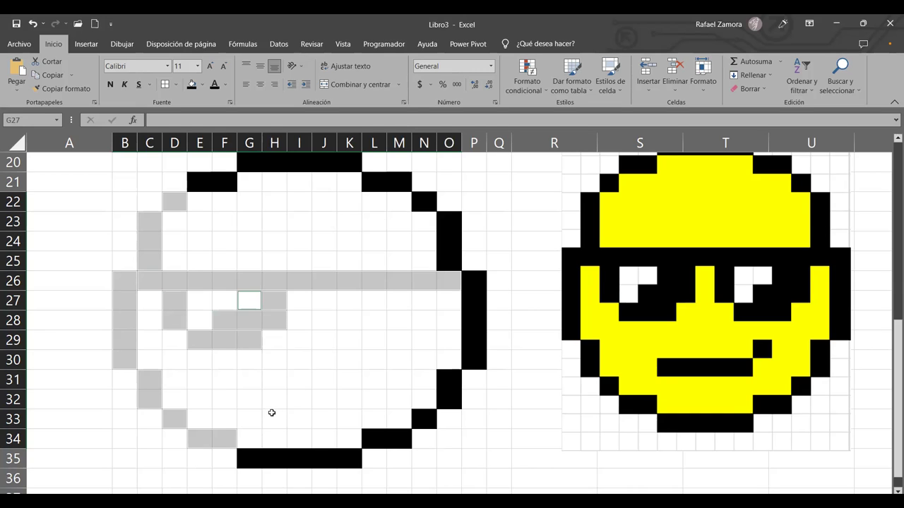
Step: Add the mouth cells G32:K32 and L31 to the selection and fill all selected cells with black
left_click_drag(248, 399, 314, 402)
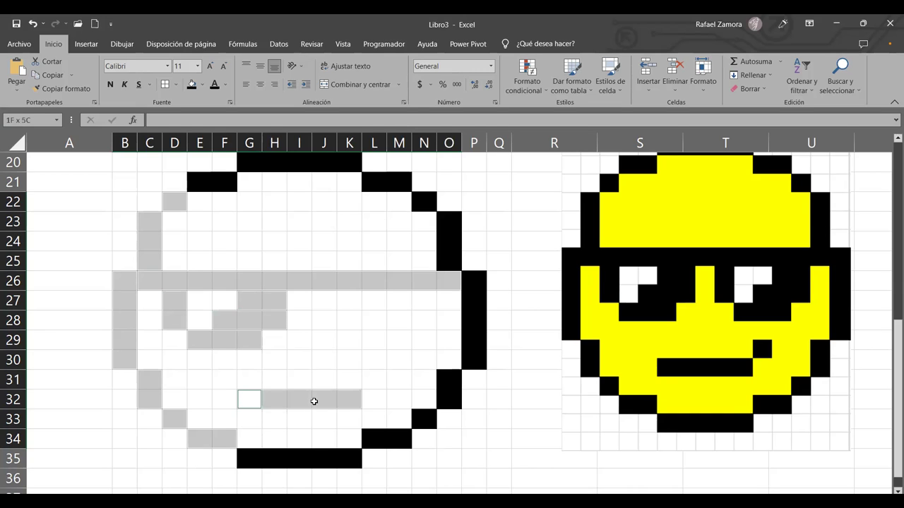
left_click(377, 379, "ctrl")
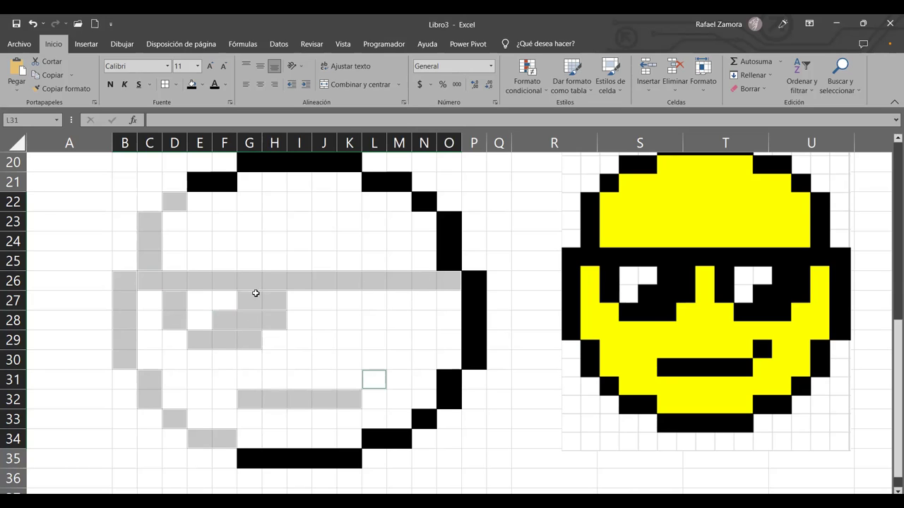
left_click(191, 85)
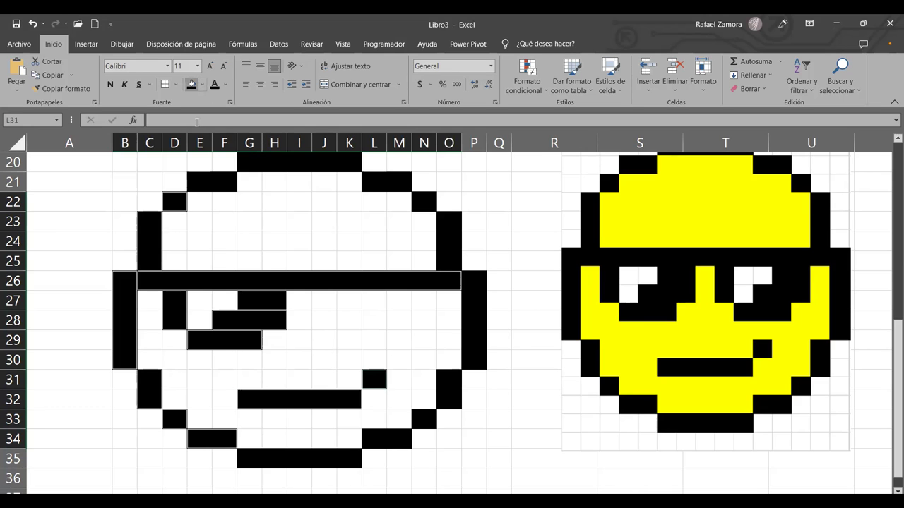
left_click(330, 374)
Step: Copy the left lens D26:H29 and paste it at J26 as the right lens
left_click_drag(176, 286, 283, 343)
key("ctrl+c")
left_click(323, 281)
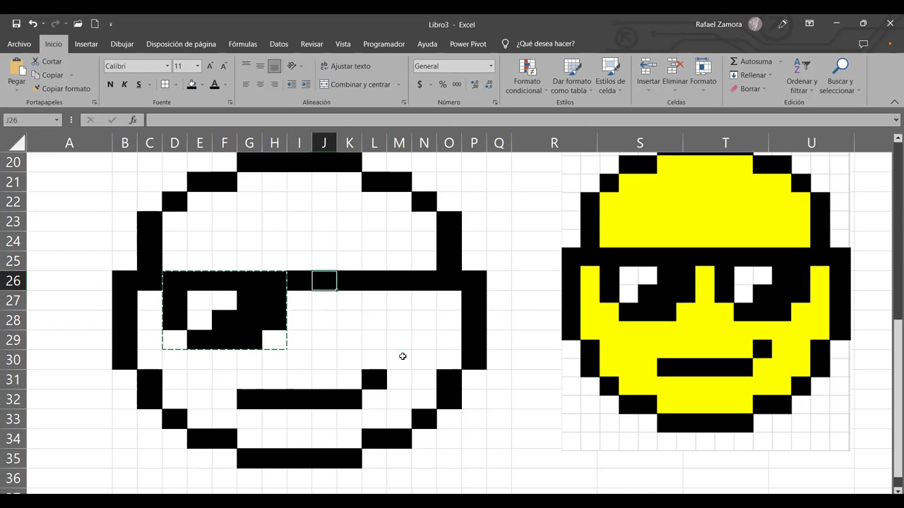
key("ctrl+v")
left_click(399, 419)
key("Escape")
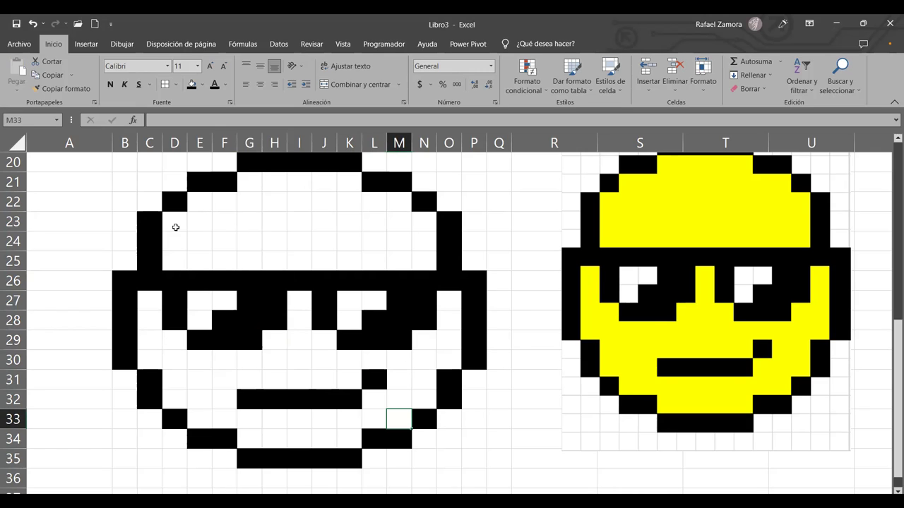
Step: Select the forehead cells D23:N25, E22:M22 and G21:K21 together and fill them with standard yellow
left_click_drag(176, 221, 433, 260)
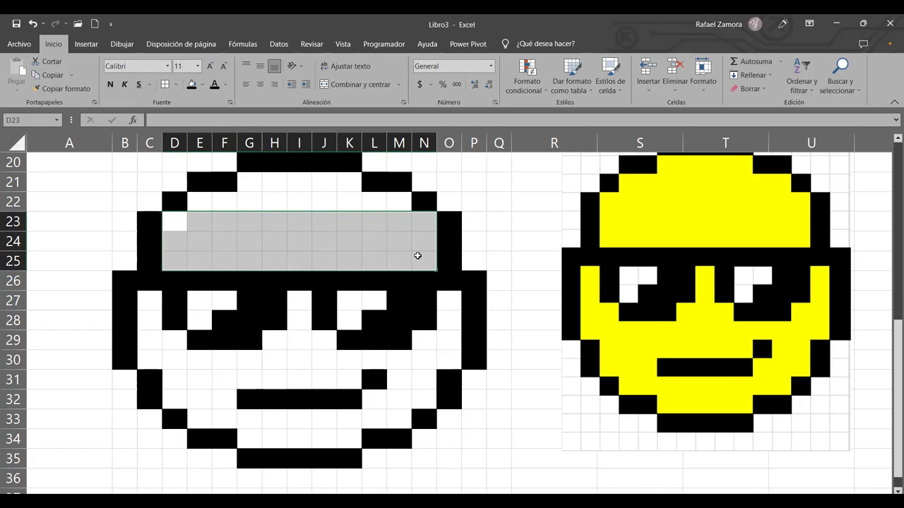
left_click_drag(197, 199, 410, 199)
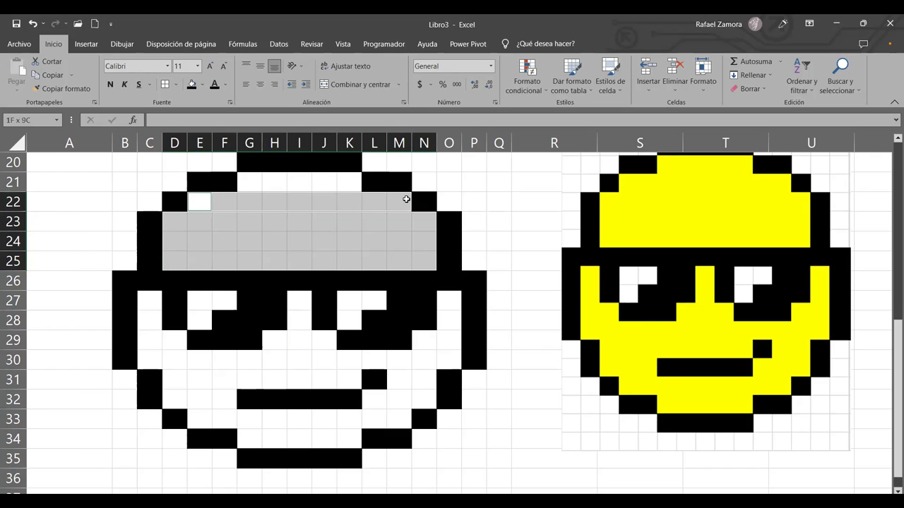
left_click_drag(250, 182, 351, 186)
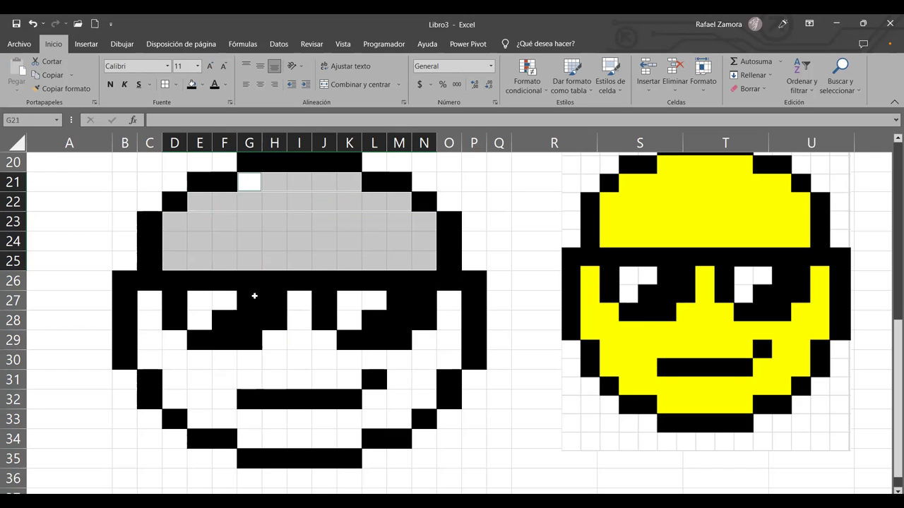
left_click(204, 87)
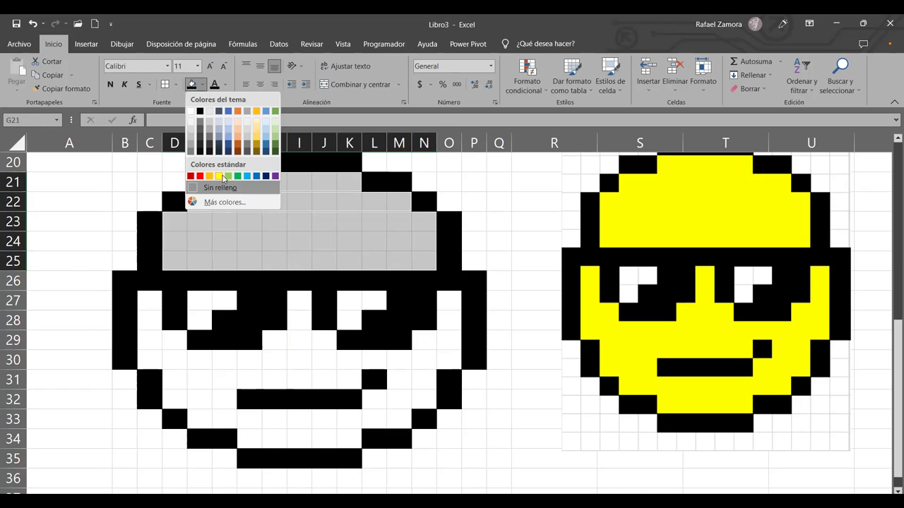
left_click(219, 176)
Step: Select D30:F32, M30:N32, E33:M33 and G34:K34 together as the emoji's cheeks and chin
left_click_drag(154, 304, 225, 400)
left_click(152, 360)
left_click(173, 360)
left_click(402, 364, "ctrl")
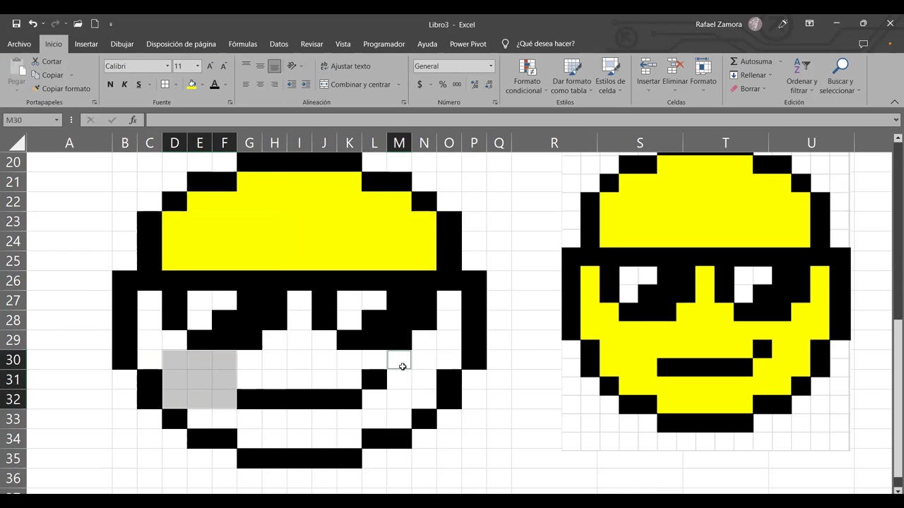
left_click_drag(402, 366, 414, 390)
left_click_drag(400, 419, 207, 414)
left_click_drag(249, 438, 291, 439)
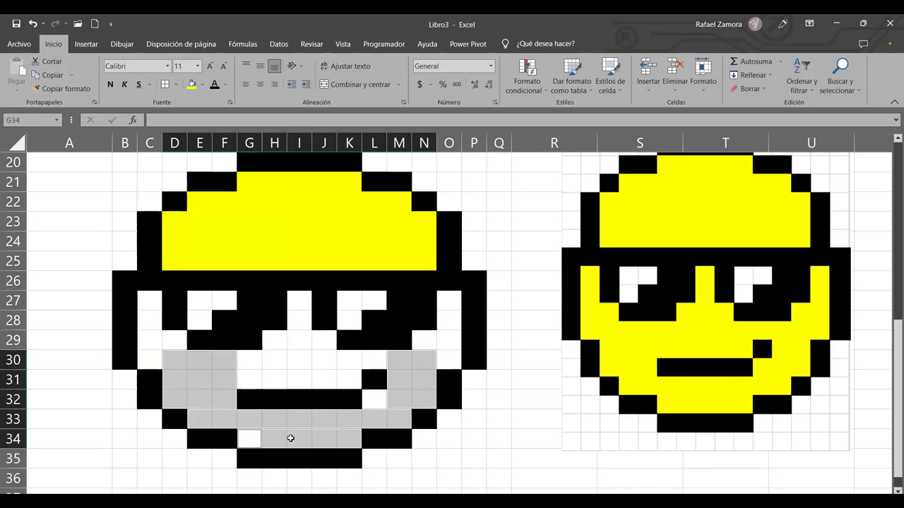
Step: Add L32, G30:K31, H29:J29 and I27:I28 to the selection, covering the area around the mouth and nose
left_click_drag(353, 374, 324, 342)
left_click(301, 309, "ctrl")
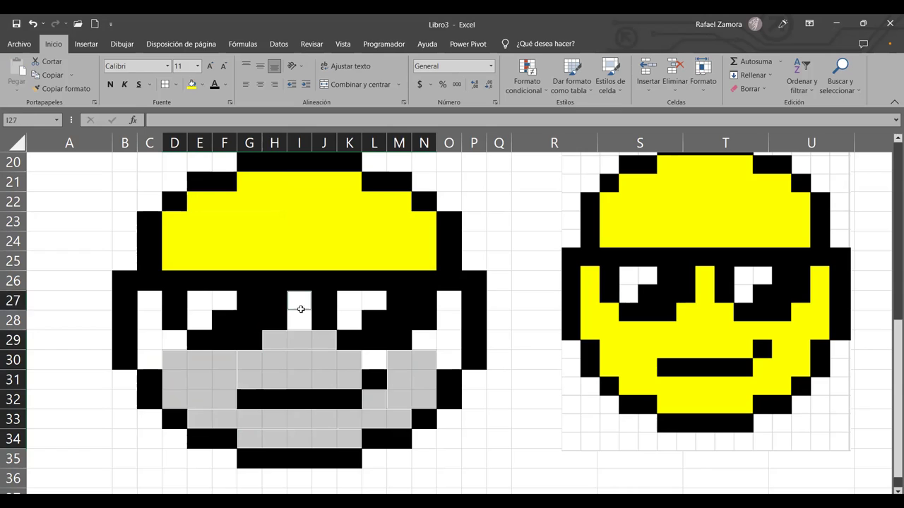
left_click_drag(301, 309, 299, 320)
Step: Add K27:K28, L27, L30, O27:O30 and N29 to the nonadjacent selection on the right half of the face
left_click_drag(347, 299, 348, 320)
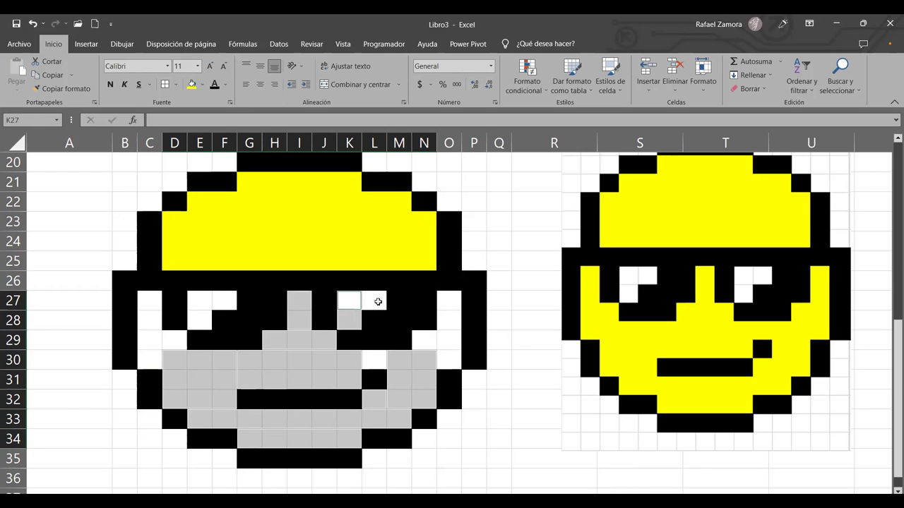
left_click(378, 301, "ctrl")
left_click(375, 360, "ctrl")
left_click_drag(448, 300, 449, 359)
left_click(424, 340, "ctrl")
Step: Add E27:E28, F27, C27:C30 and D29 to the selection and fill all selected face cells with yellow
left_click(202, 317, "ctrl")
left_click_drag(203, 309, 245, 297)
left_click(226, 301, "ctrl")
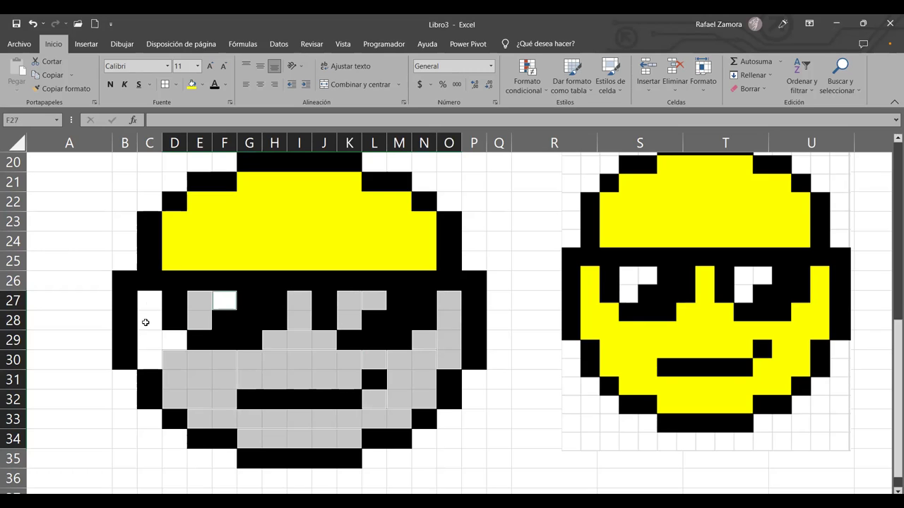
left_click_drag(146, 323, 151, 357)
left_click(181, 338, "ctrl")
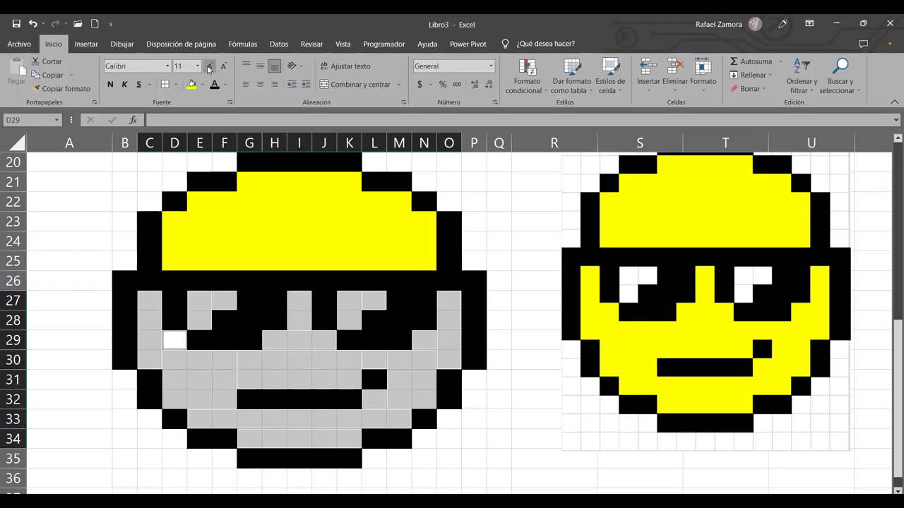
left_click(191, 84)
left_click(247, 322)
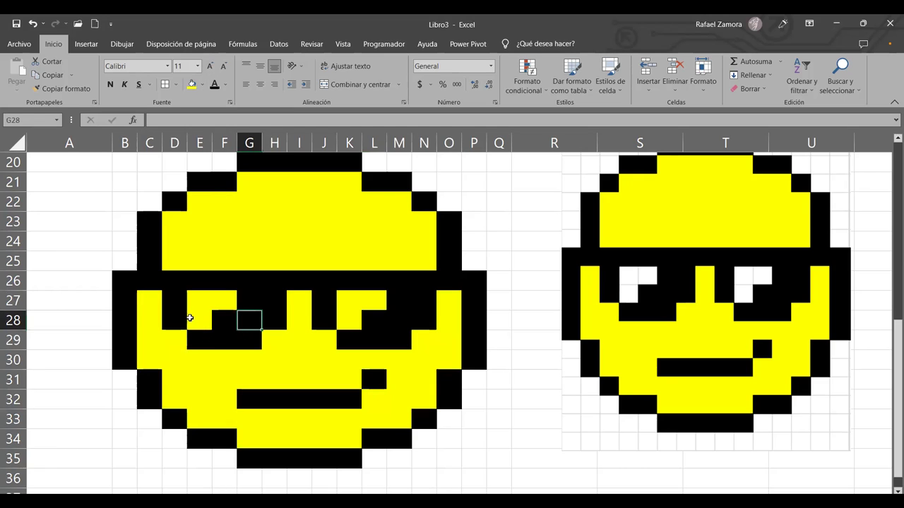
Step: Fill the sunglasses' glint cells E27:E28, F27, K27:K28 and L27 with white
left_click_drag(202, 320, 200, 304)
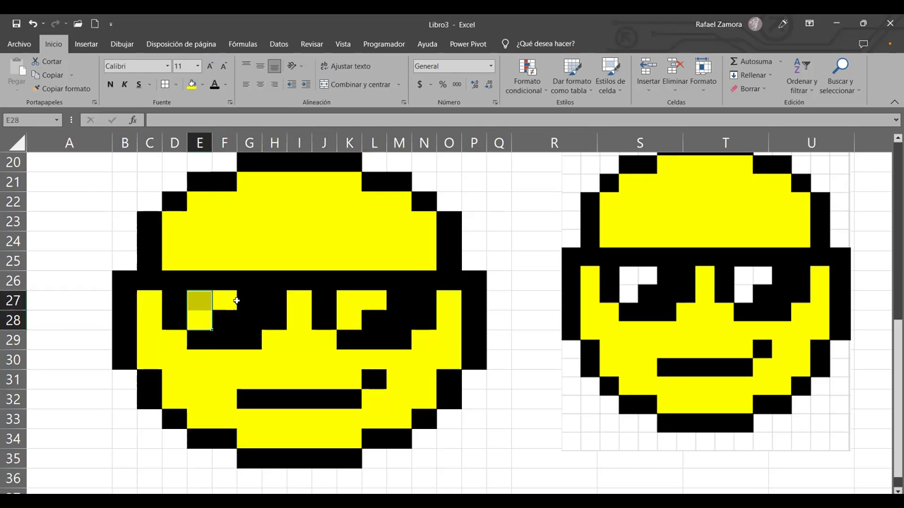
left_click(225, 301, "ctrl")
left_click_drag(344, 319, 344, 300)
left_click(371, 301, "ctrl")
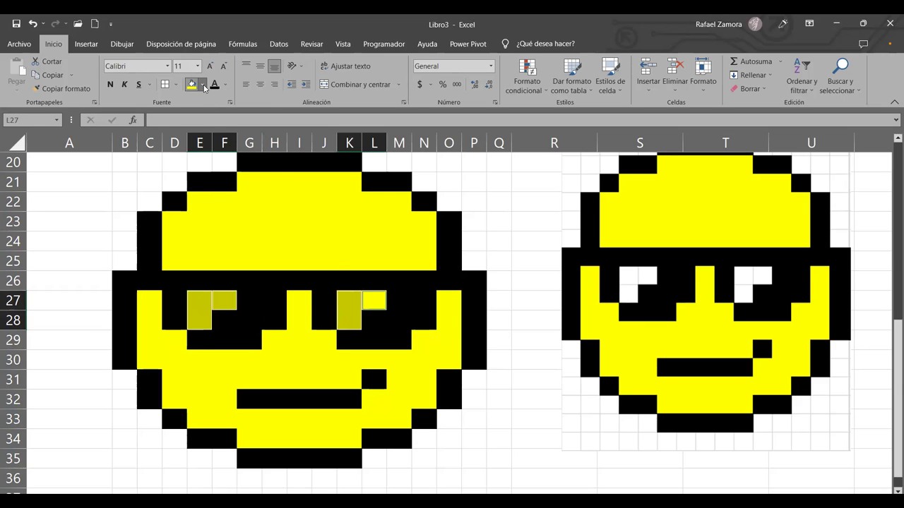
left_click(204, 87)
left_click(191, 112)
left_click(498, 399)
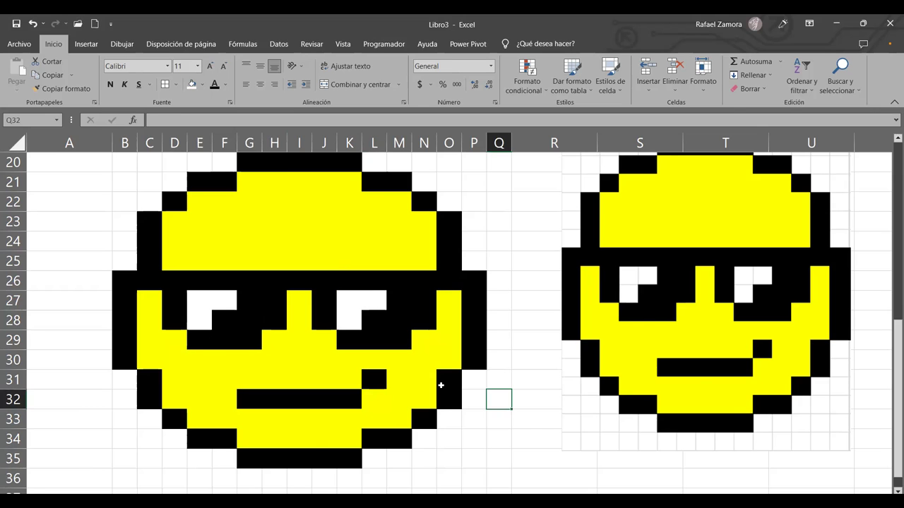
Step: Narrow columns B through Q to a width of 2 so the emoji's cells look squarer
scroll(440, 384, "down", 3)
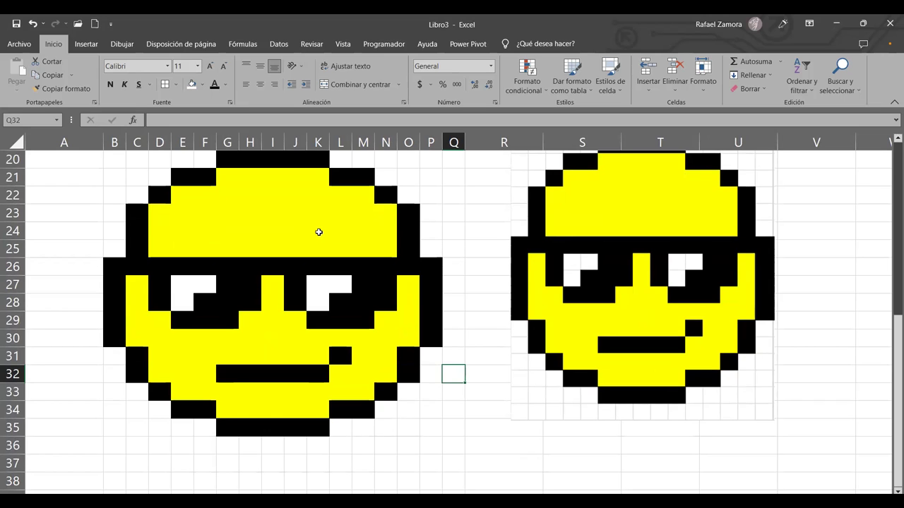
left_click(118, 142)
left_click_drag(460, 146, 456, 143)
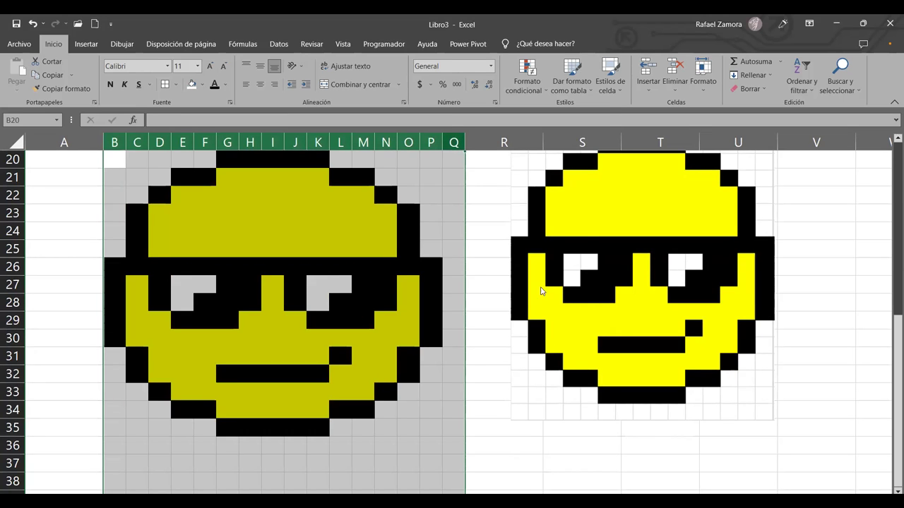
right_click(454, 142)
left_click(542, 309)
type("2")
key("Return")
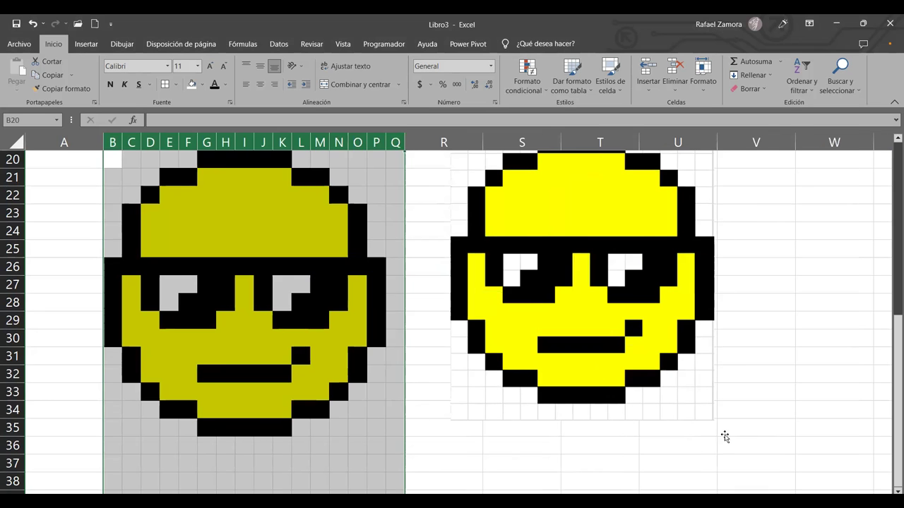
left_click(722, 438)
scroll(470, 383, "up", 4)
scroll(470, 382, "down", 4)
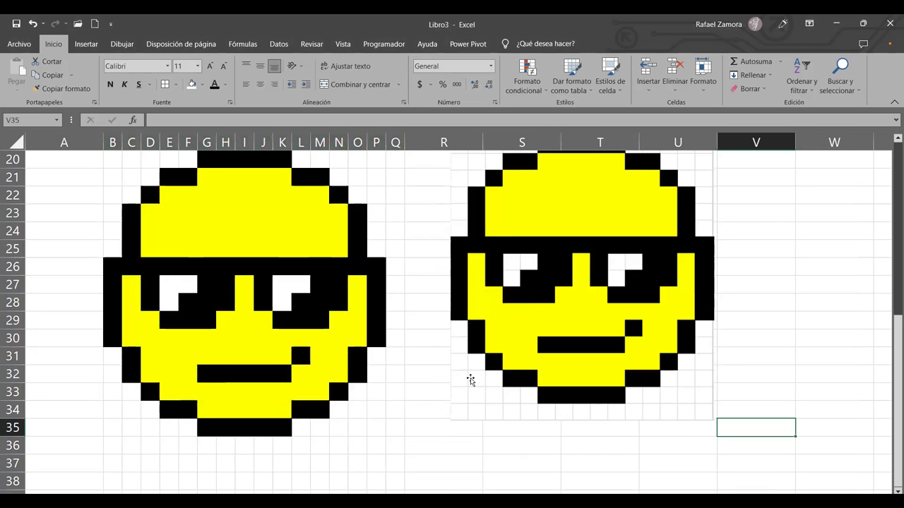
scroll(470, 382, "up", 6)
scroll(471, 379, "down", 6)
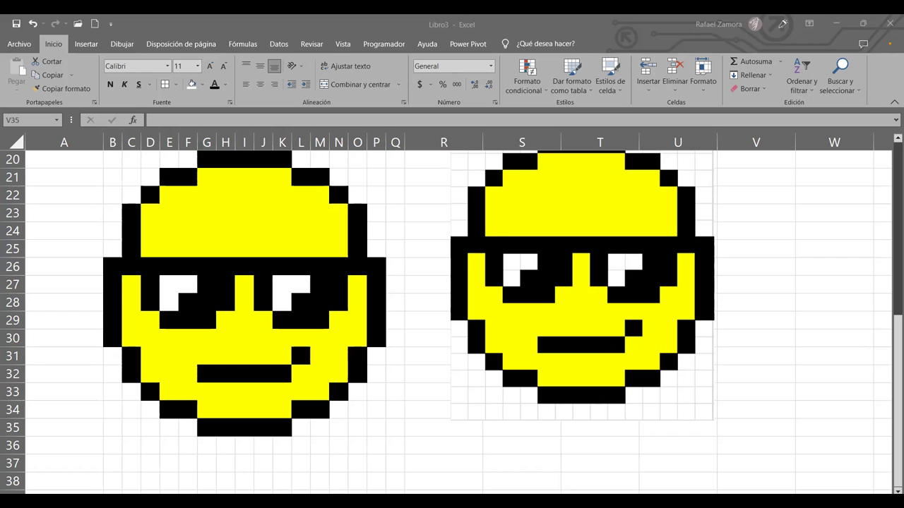
left_click(754, 347)
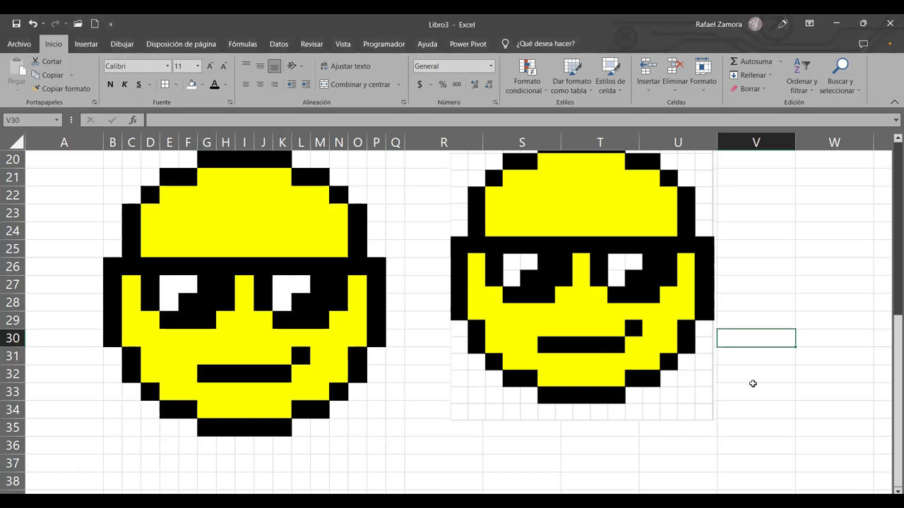
scroll(363, 374, "down", 1)
scroll(363, 373, "up", 1)
scroll(375, 366, "up", 1)
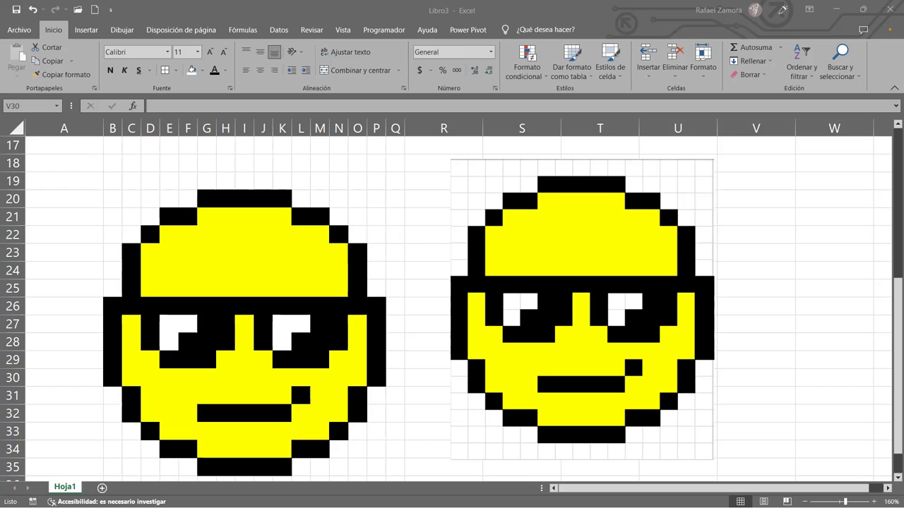
Step: Delete the reference picture beside the emoji drawing
key("ctrl+c")
left_click(549, 255)
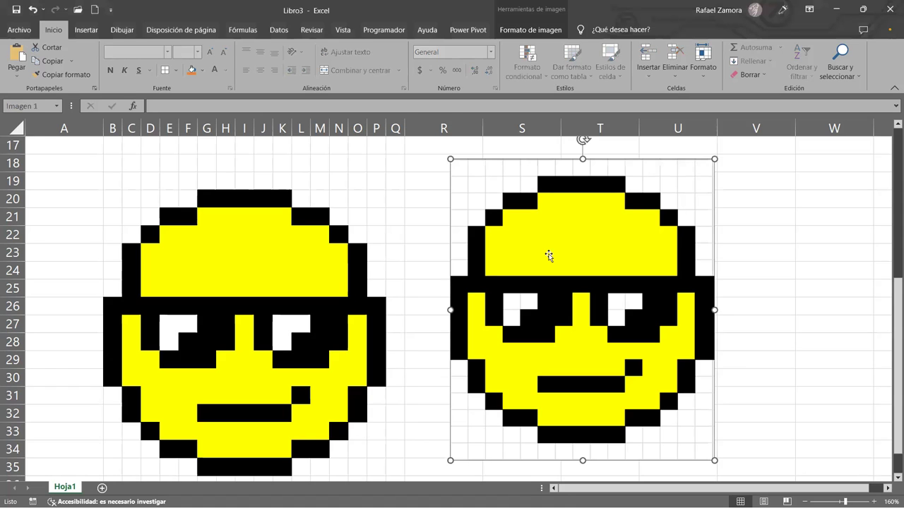
key("Delete")
scroll(548, 253, "up", 4)
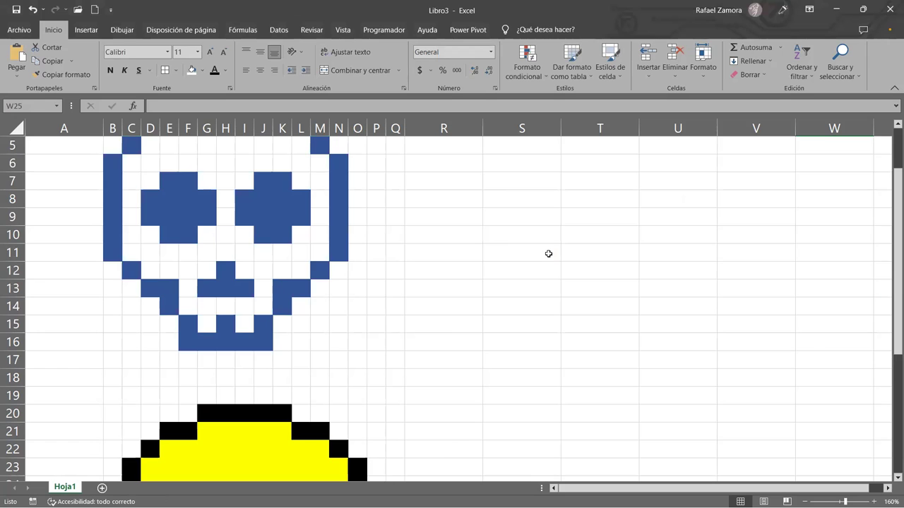
scroll(494, 289, "up", 2)
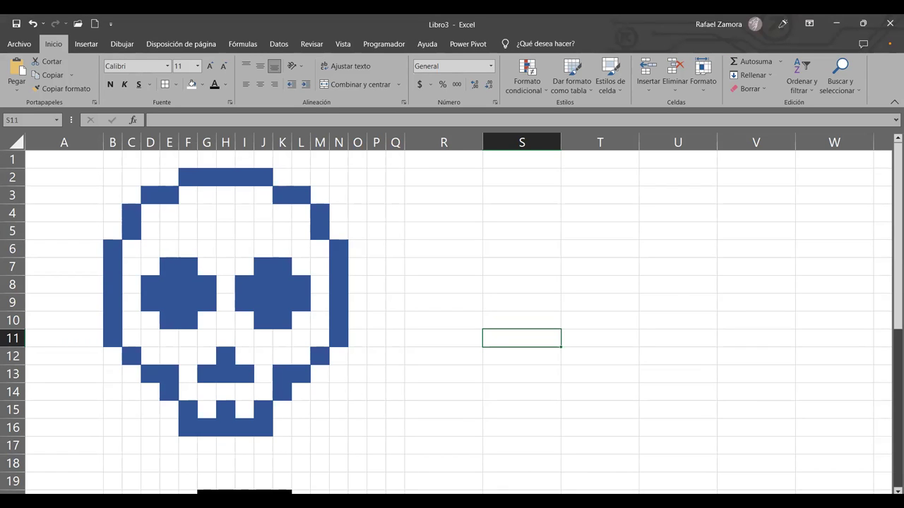
left_click(596, 262)
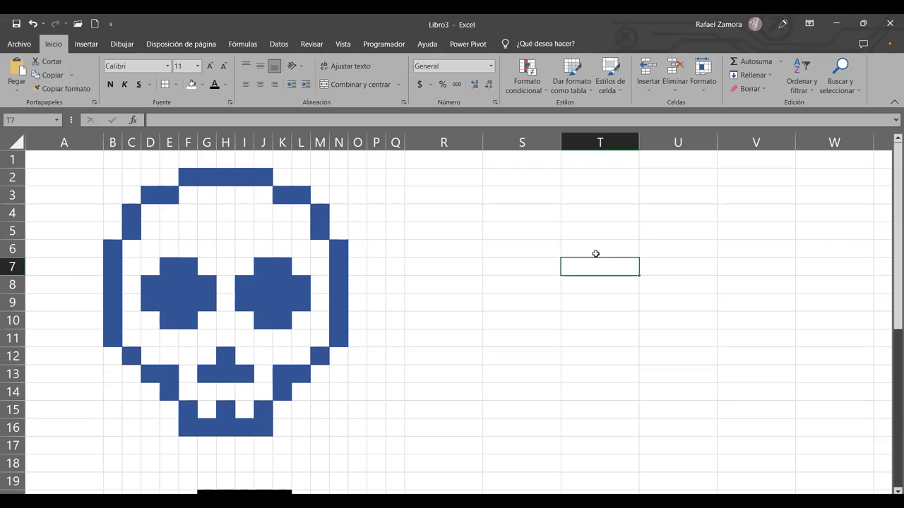
left_click(711, 267)
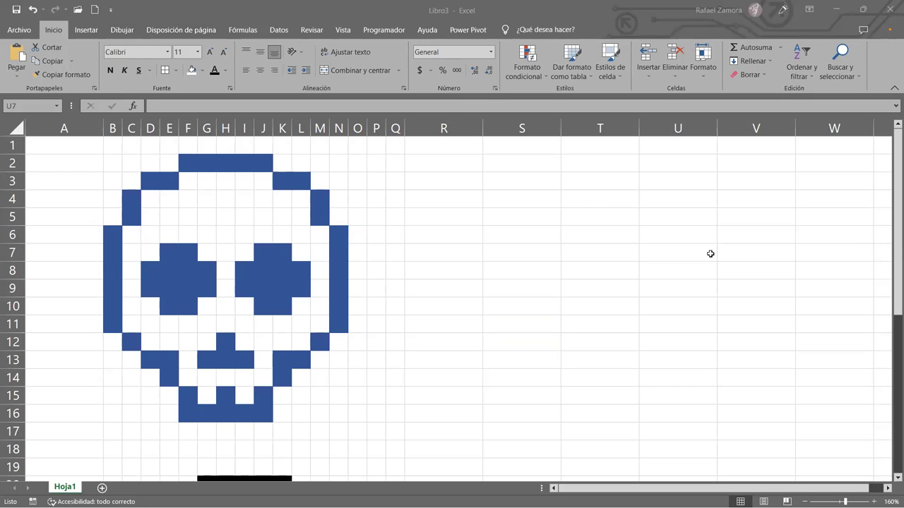
left_click(601, 343)
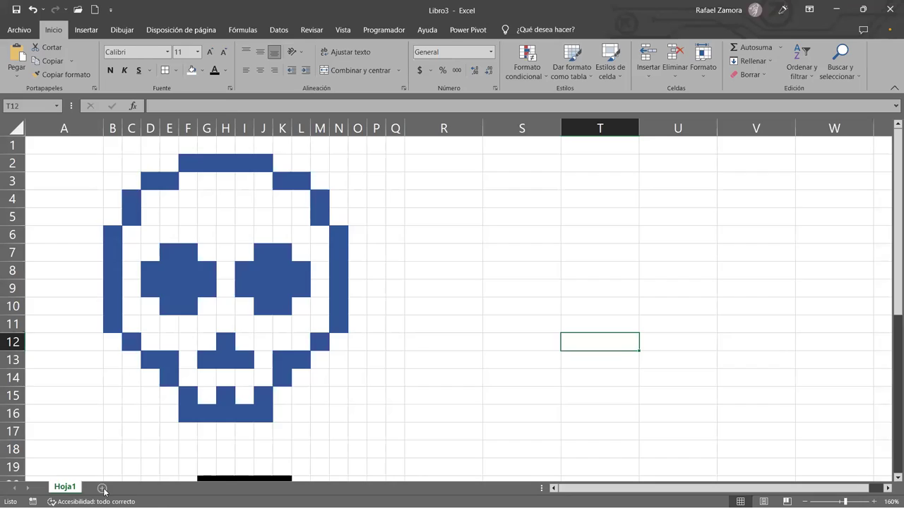
Step: Add a new worksheet and fill B3:H3 with the weekday headings Dom. through Sáb
left_click(107, 492)
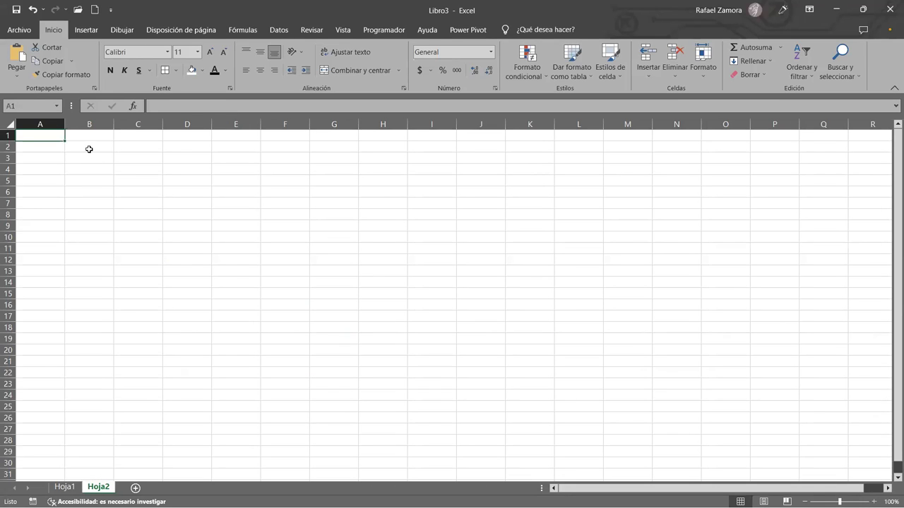
left_click(92, 157)
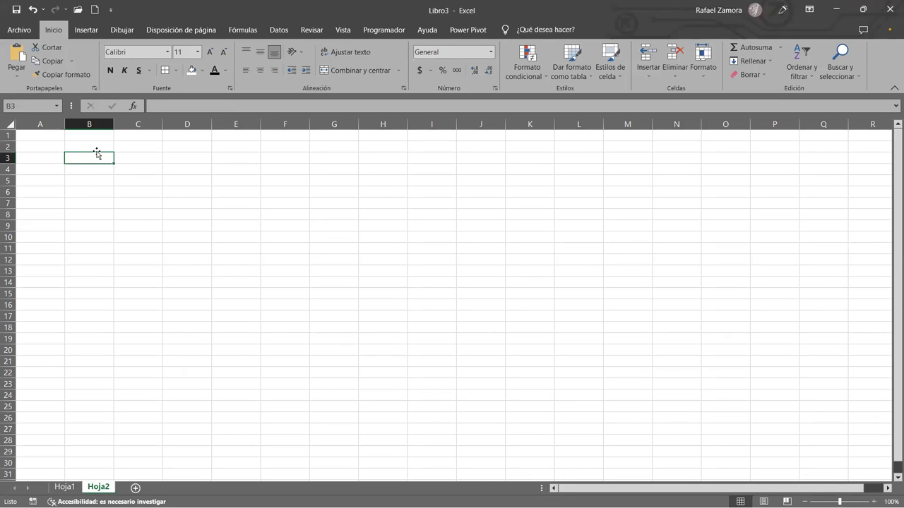
left_click(92, 144)
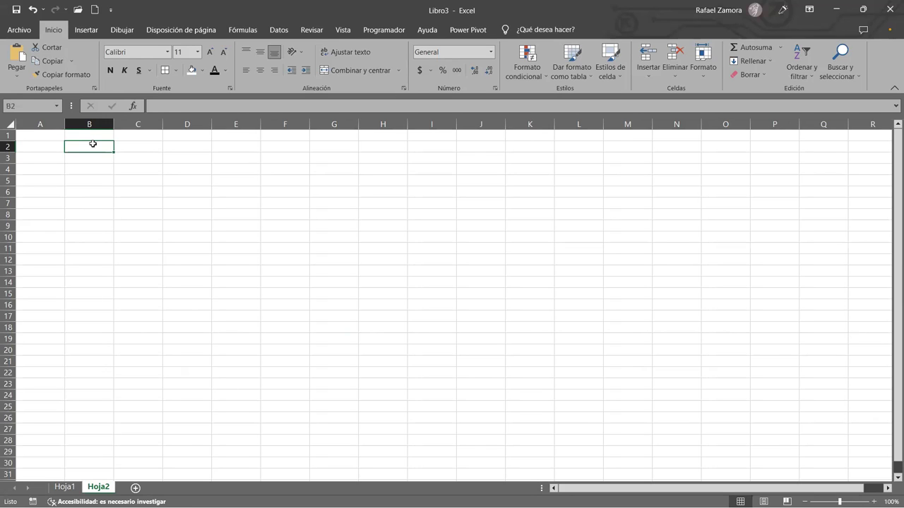
key("Down")
type("Dom.")
key("Return")
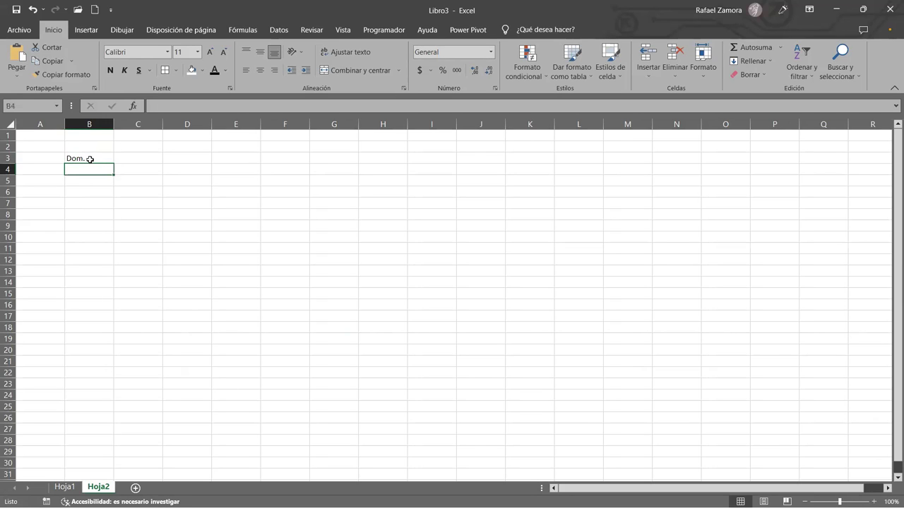
left_click(90, 159)
left_click_drag(114, 164, 383, 150)
Step: Merge and center B2:H2 above the weekday headings and enter the title ENERO
left_click_drag(99, 149, 405, 148)
left_click(348, 70)
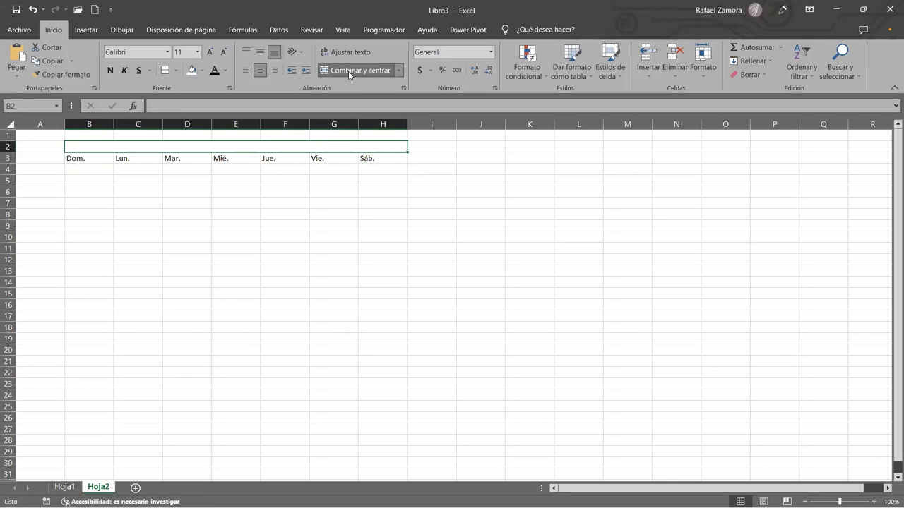
type("ENERO")
key("Return")
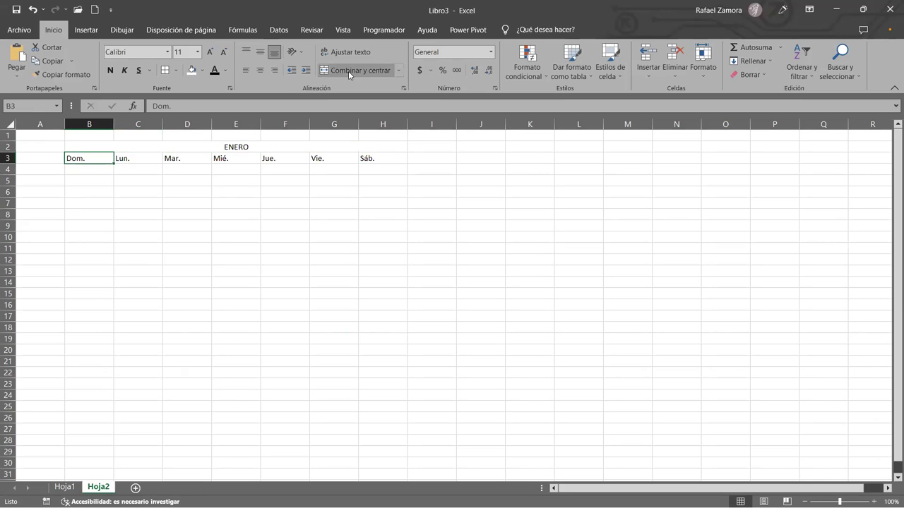
Step: Set the width of columns B through H to 5
left_click(88, 125)
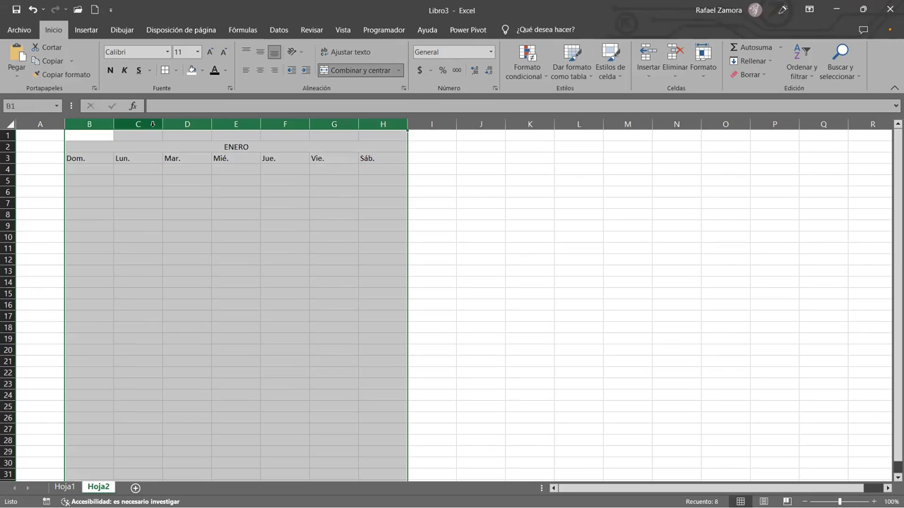
right_click(153, 126)
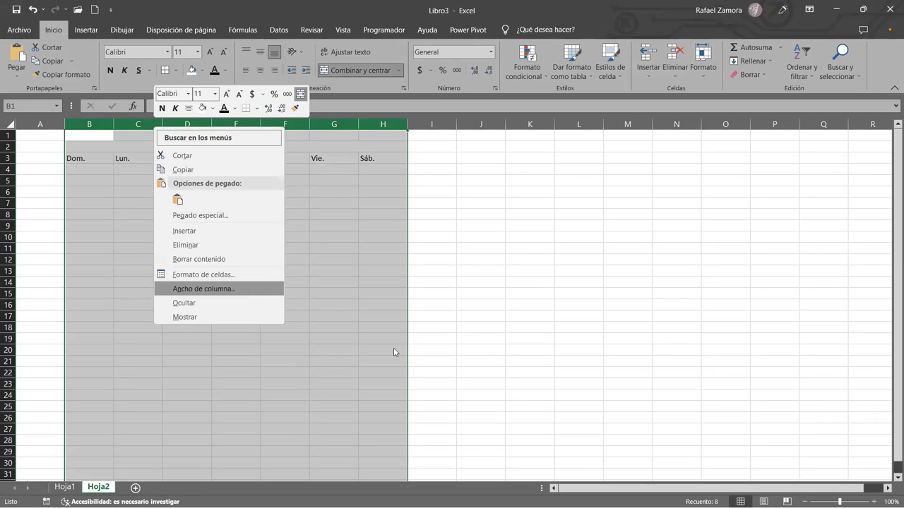
left_click(237, 289)
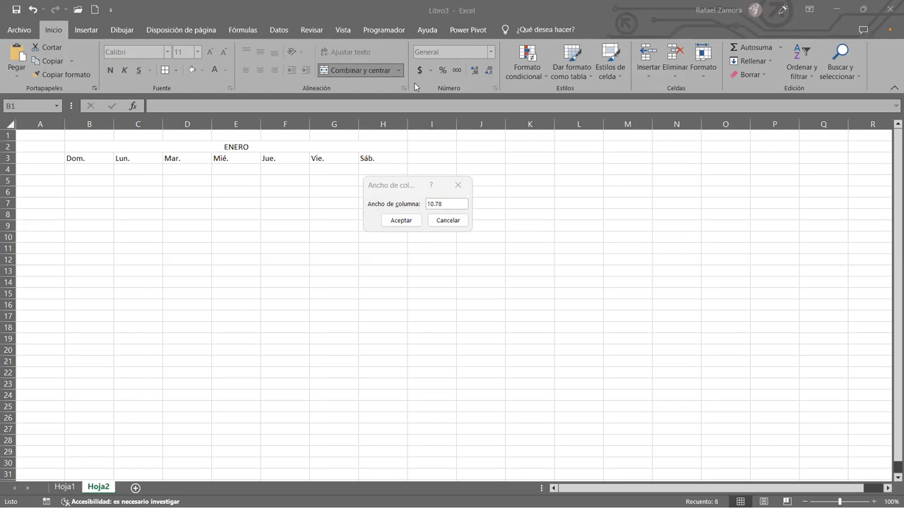
left_click(447, 204)
type("5")
key("Return")
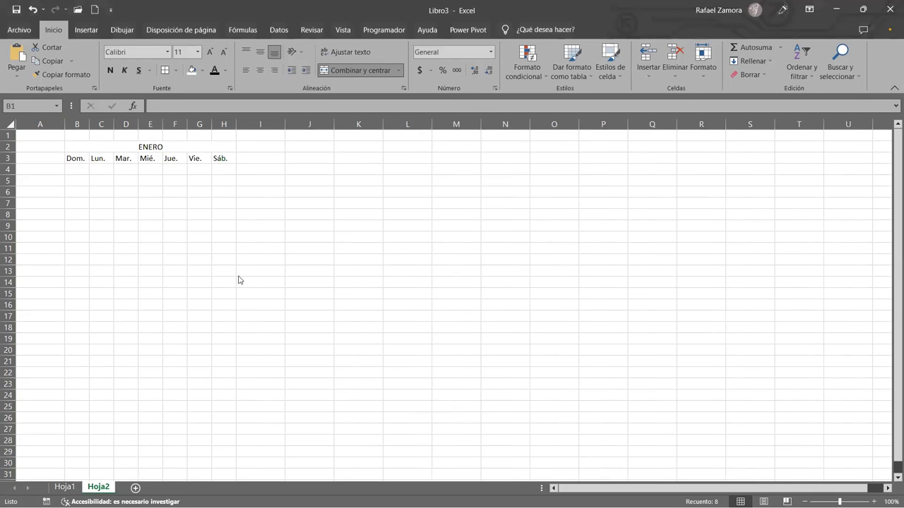
Step: Apply all borders to the calendar range B2:H8
scroll(186, 279, "up", 4)
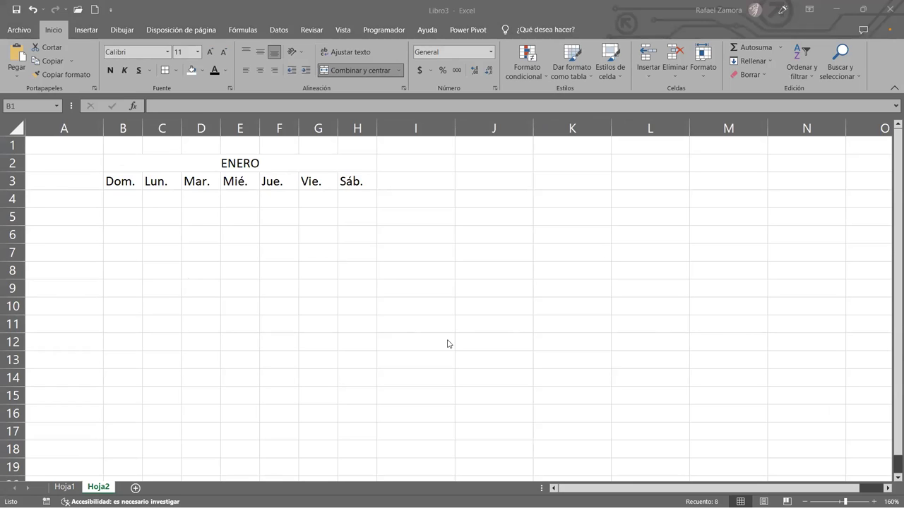
left_click_drag(127, 161, 147, 276)
left_click(165, 70)
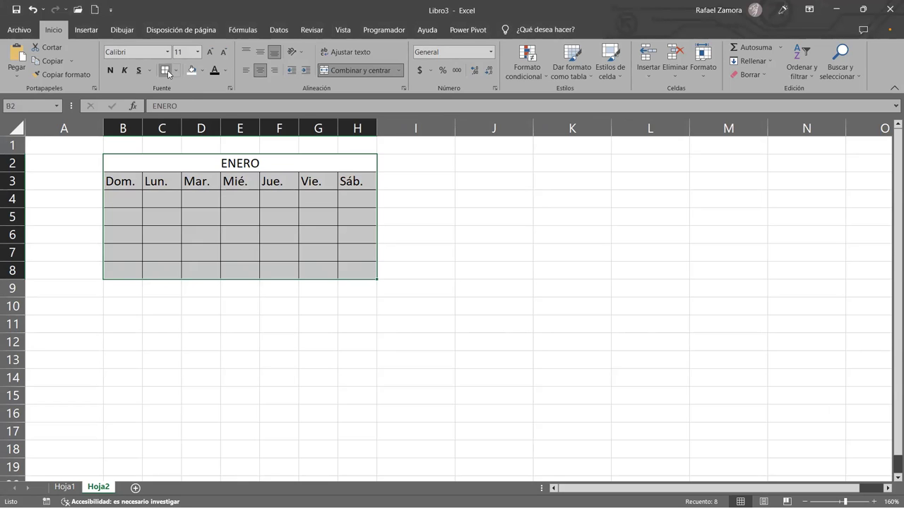
Step: Make the ENERO title bold and fill its merged cell with light blue
left_click(257, 159)
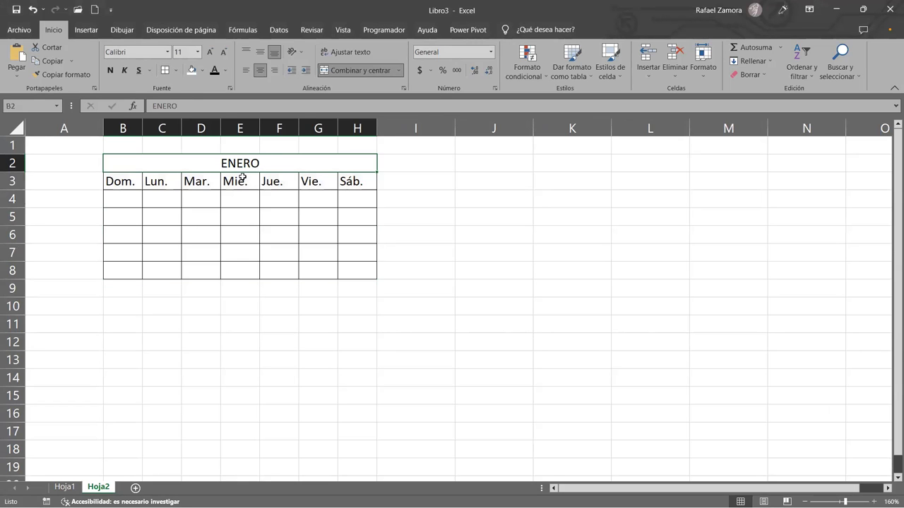
key("ctrl+n")
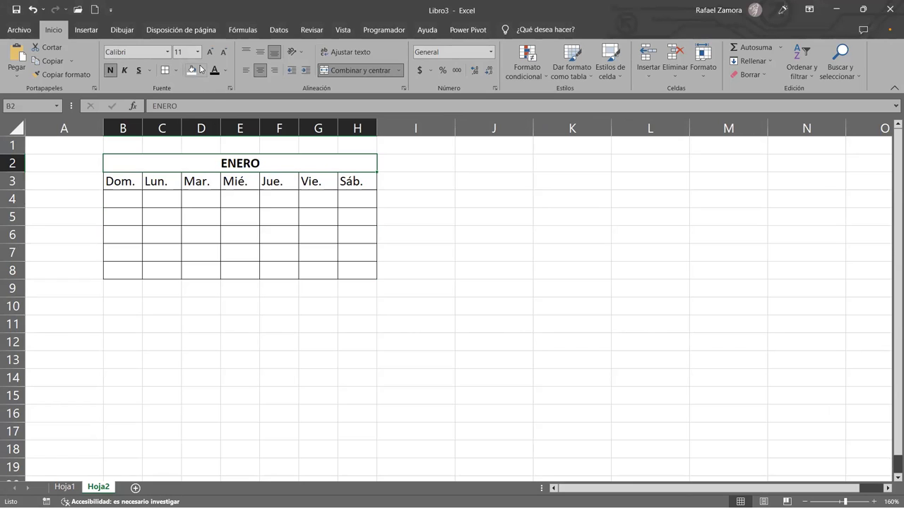
left_click(203, 71)
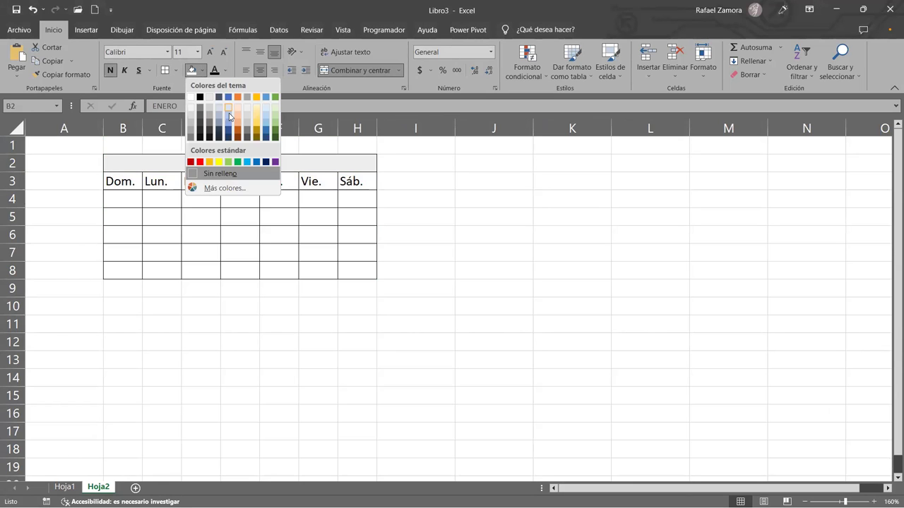
left_click(228, 114)
Step: Color the Dom. heading text in B3 red
left_click(137, 181)
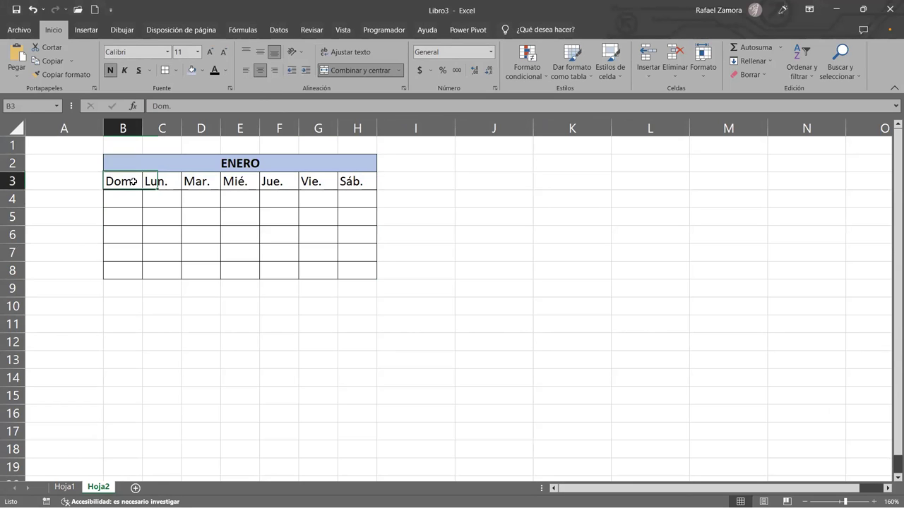
left_click(225, 71)
left_click(220, 176)
Step: Make the weekday headings in B3:H3 bold and center the calendar range B3:H8 horizontally
left_click_drag(120, 182, 347, 181)
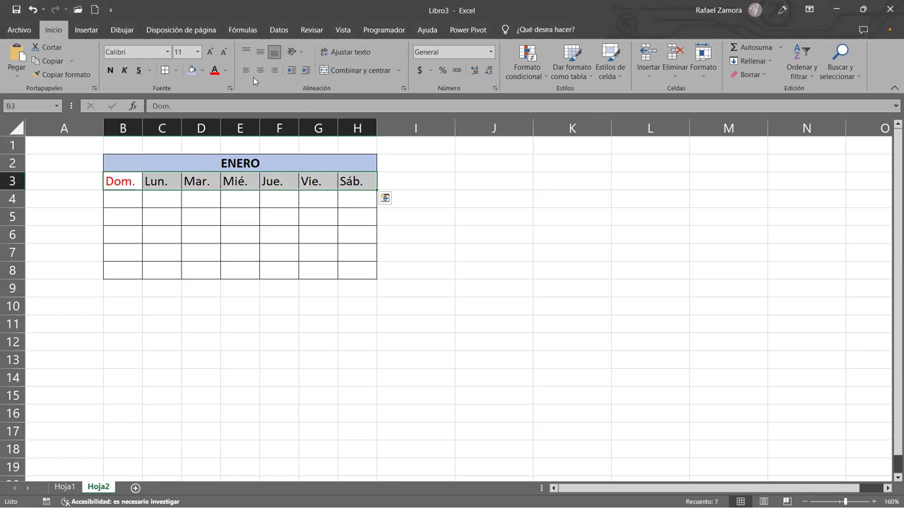
key("ctrl+n")
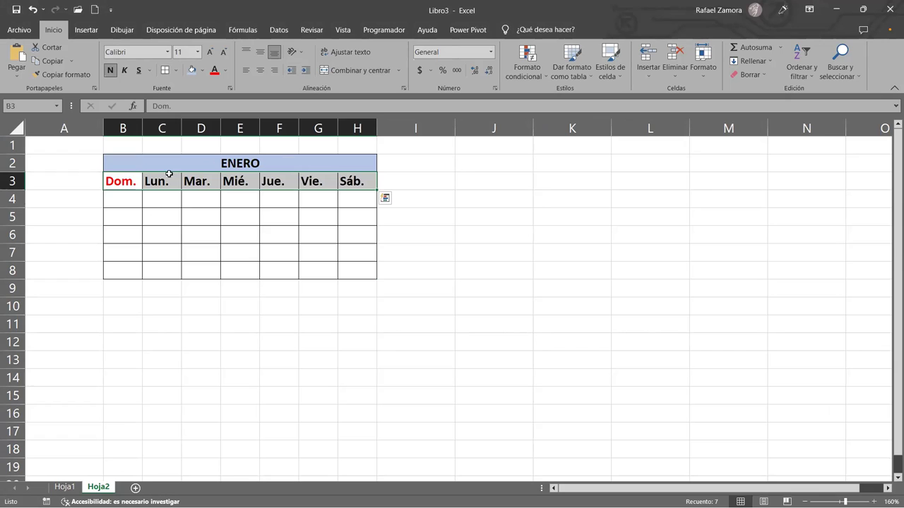
left_click_drag(130, 181, 374, 276)
left_click(262, 70)
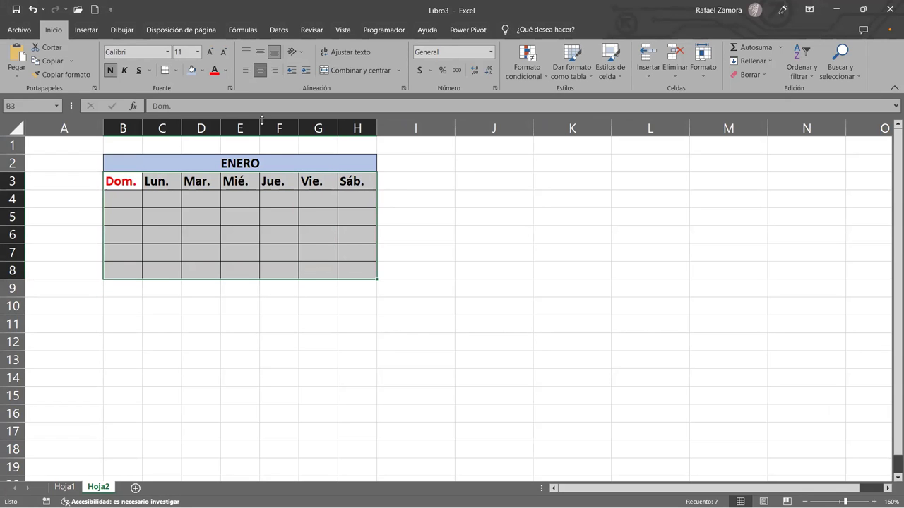
Step: Paste the copied enero de 2023 calendar picture beside the ENERO table, scaled down and placed with its upper corner at J2
left_click(332, 327)
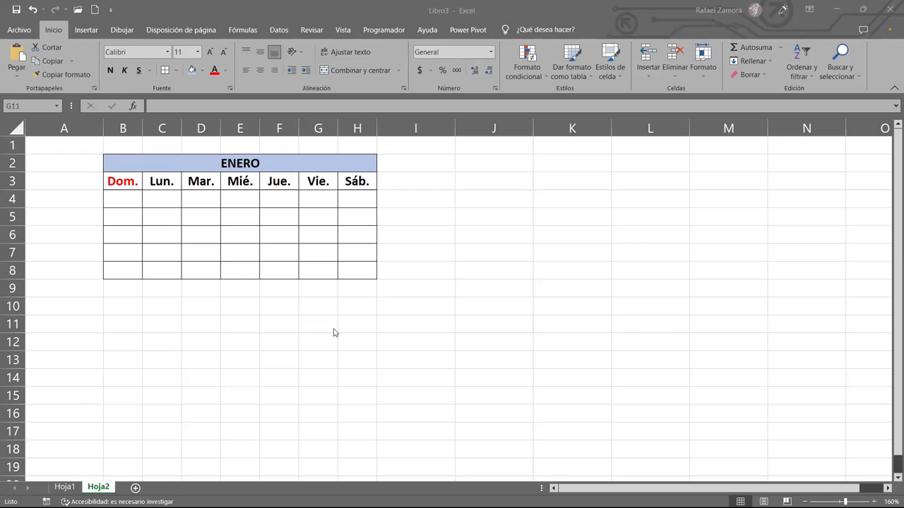
key("alt+Tab")
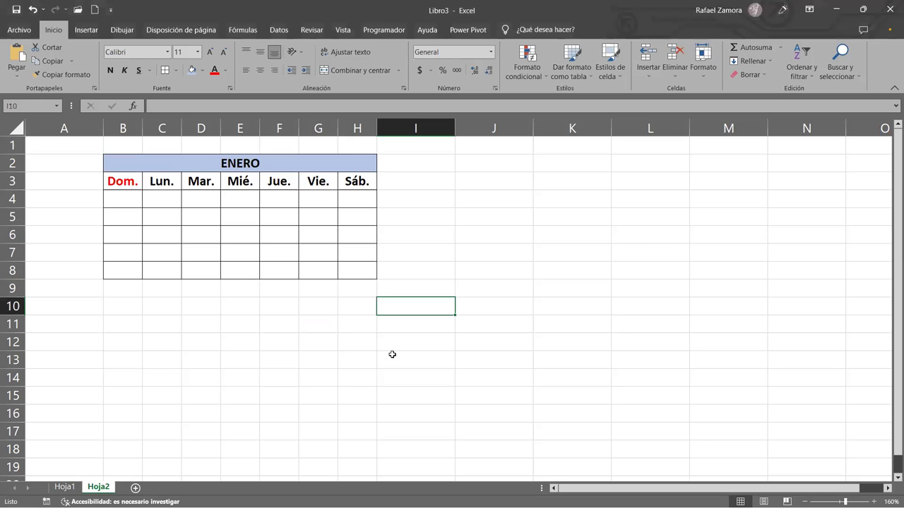
key("alt+Tab")
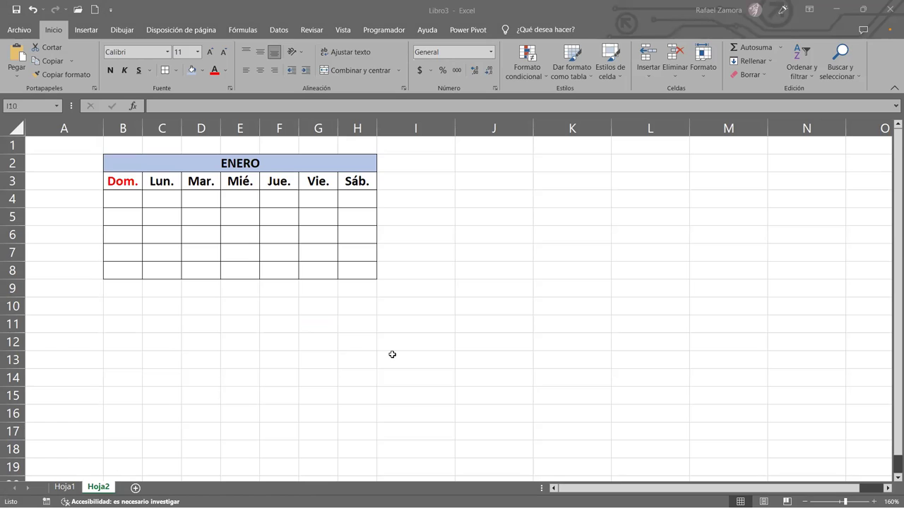
key("alt+Tab")
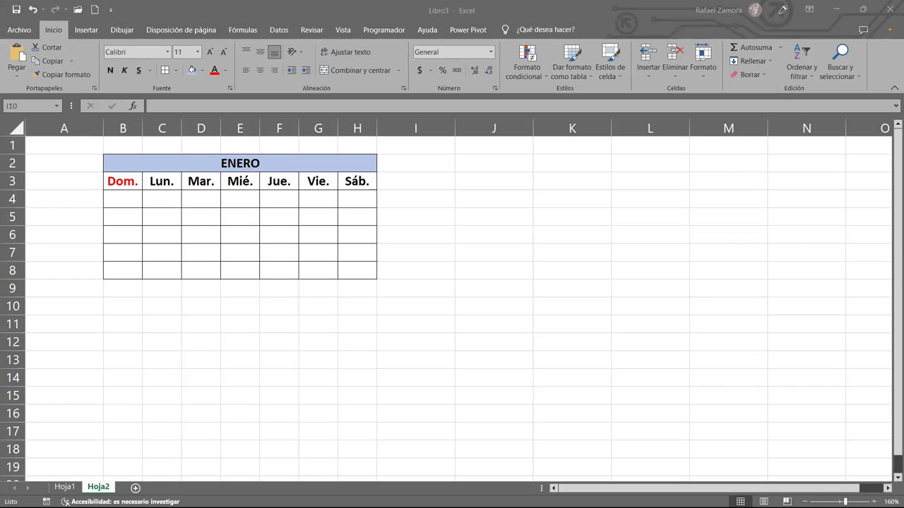
key("ctrl+v")
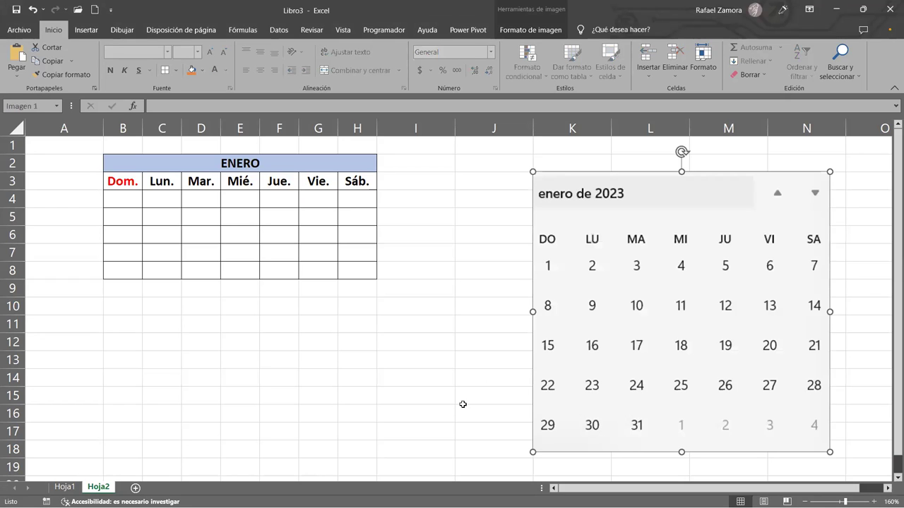
left_click_drag(533, 172, 588, 224)
left_click_drag(519, 190, 484, 193)
left_click(382, 305)
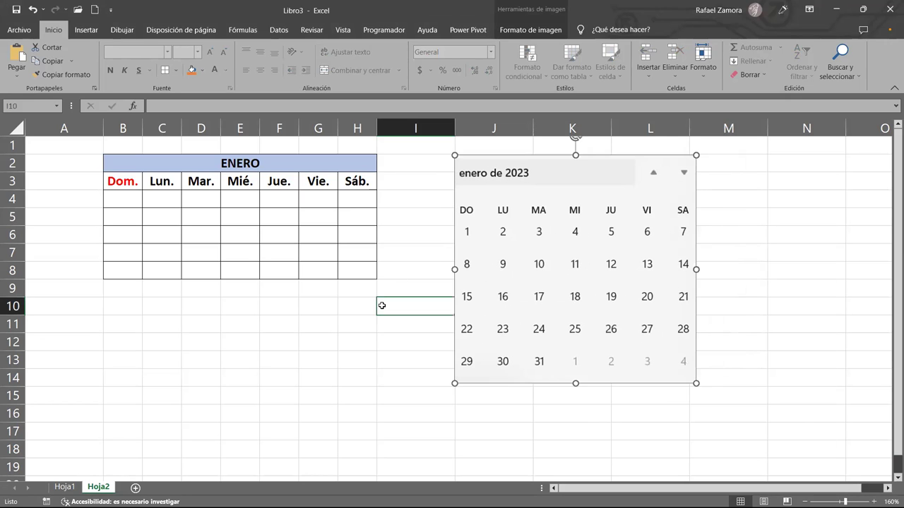
Step: Enter the date 1-1-23 in B4 under the Dom. heading
left_click(110, 192)
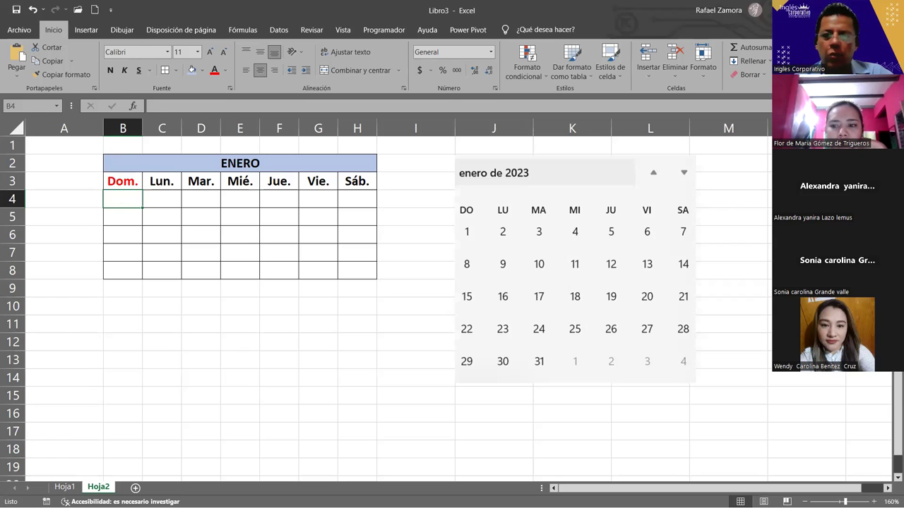
type("1-1-23")
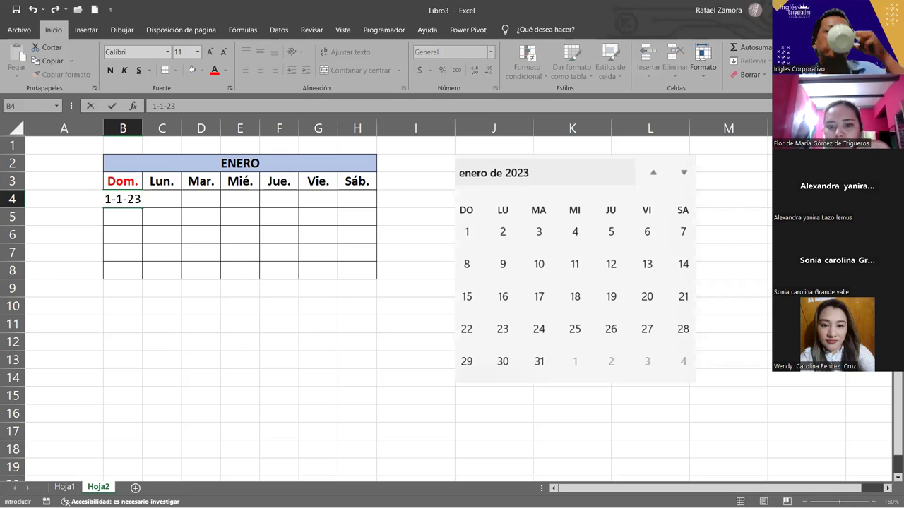
key("Return")
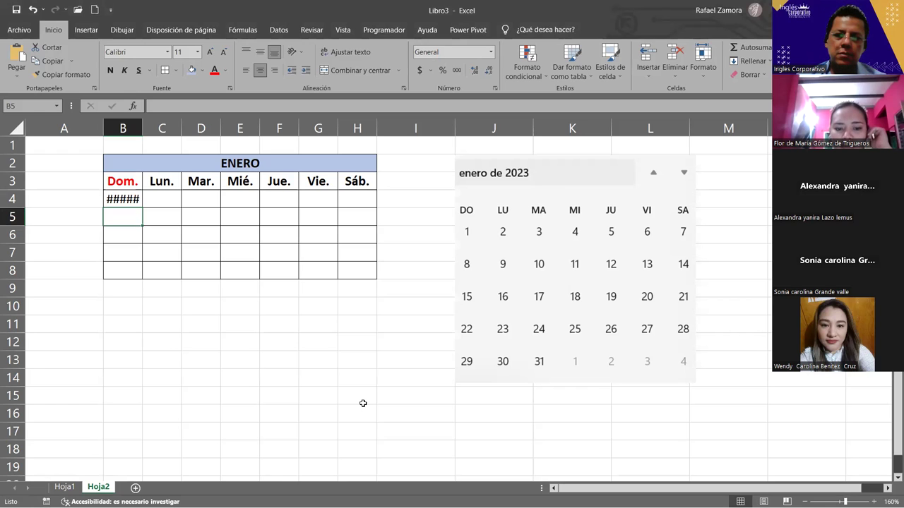
left_click(396, 354)
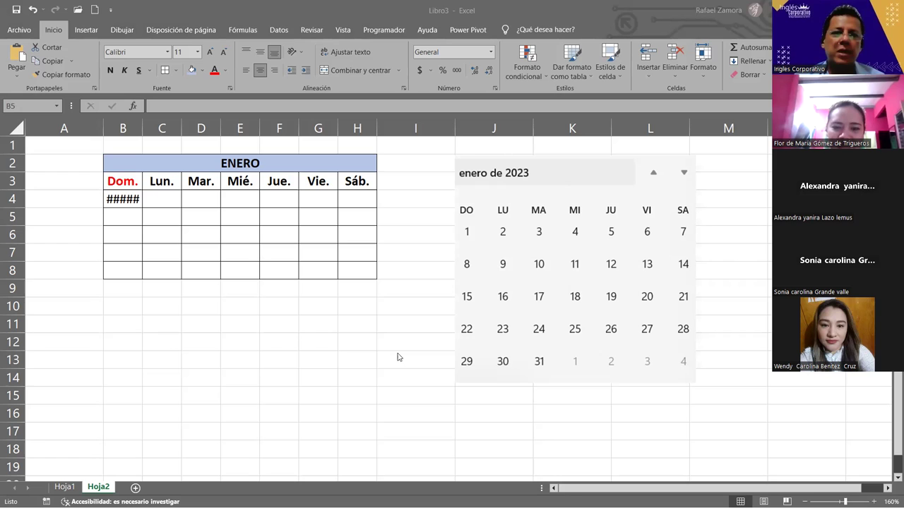
left_click(202, 288)
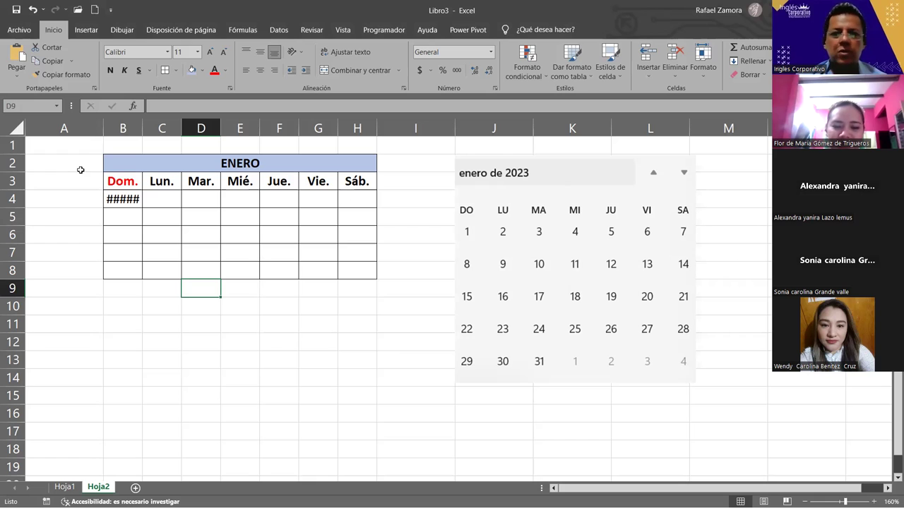
Step: Apply the custom number format d to the date in B4 so only the day number is displayed
left_click(127, 198)
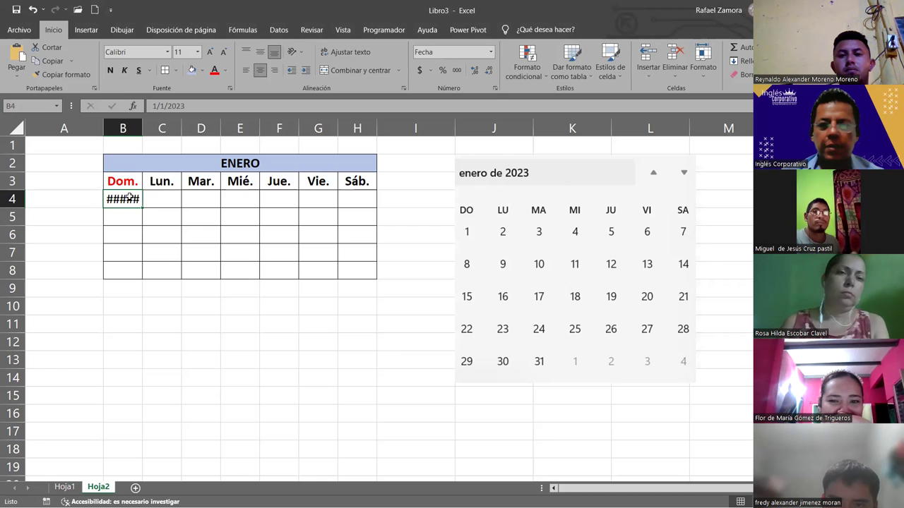
key("ctrl+1")
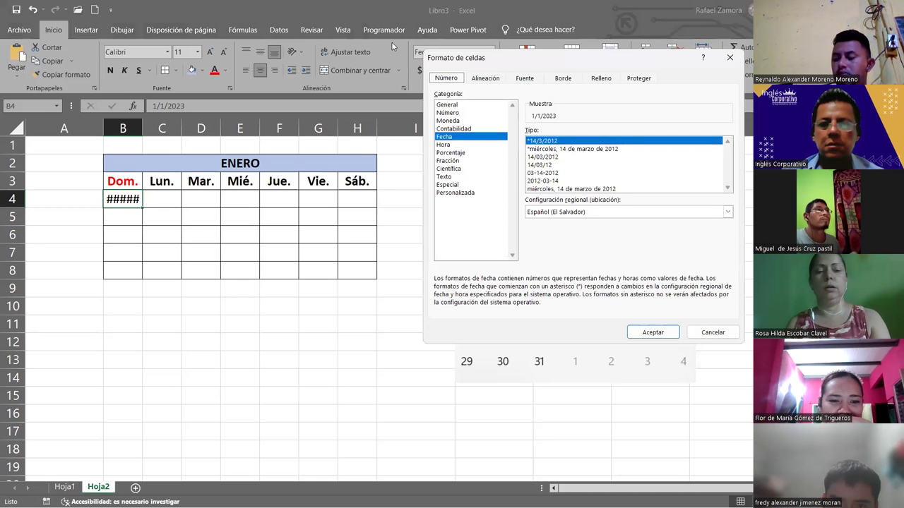
left_click_drag(532, 60, 343, 33)
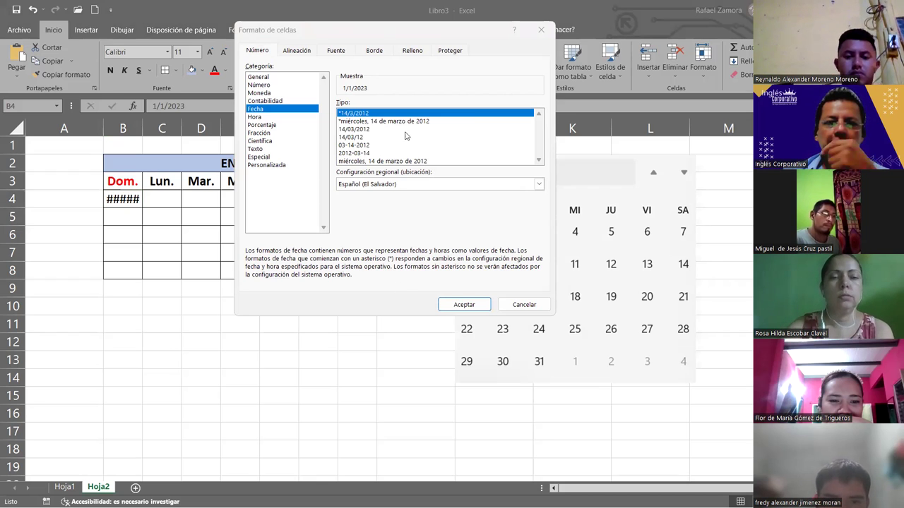
left_click(278, 158)
left_click(278, 167)
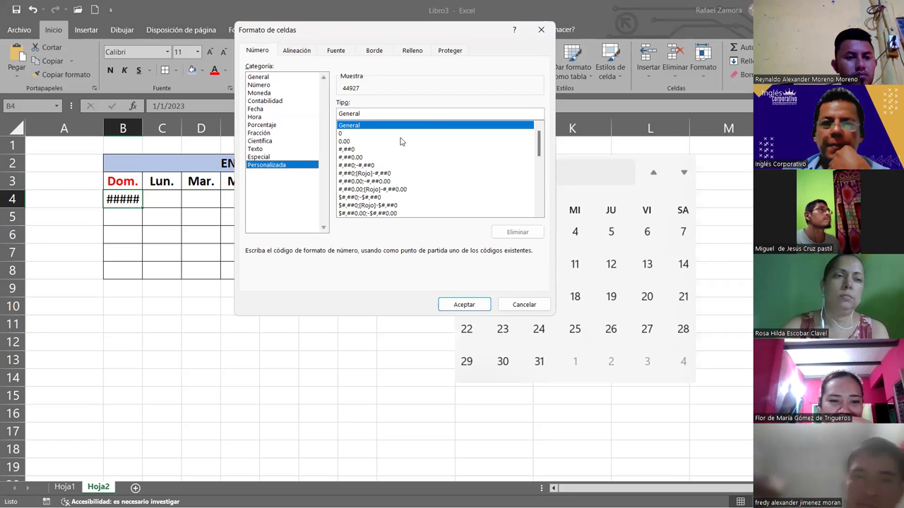
left_click(358, 115)
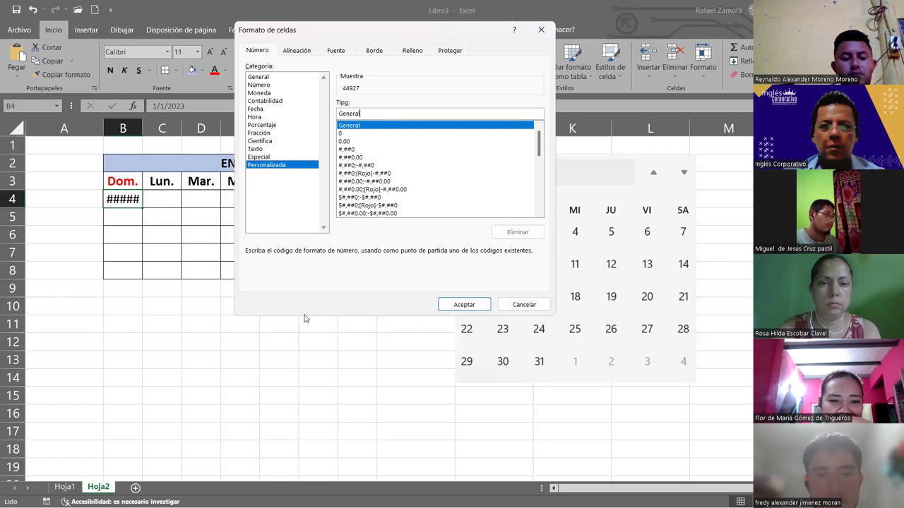
left_click(396, 357)
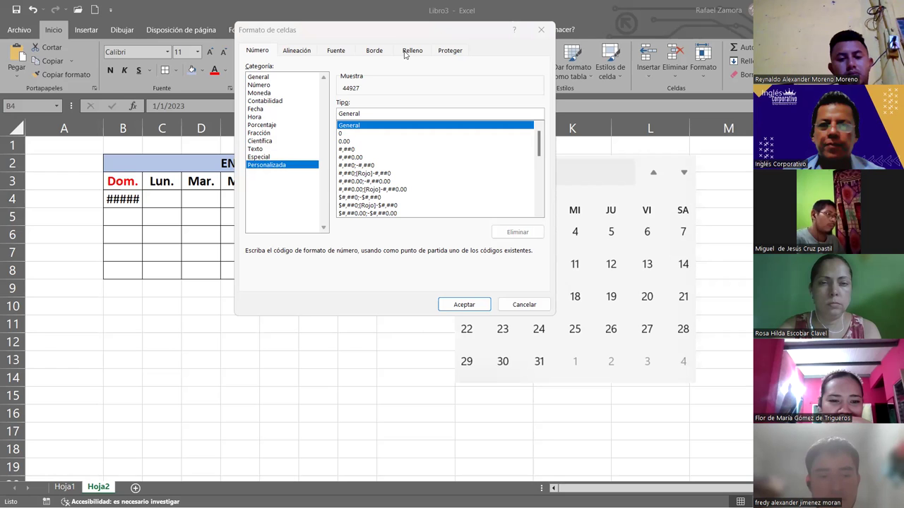
left_click(389, 113)
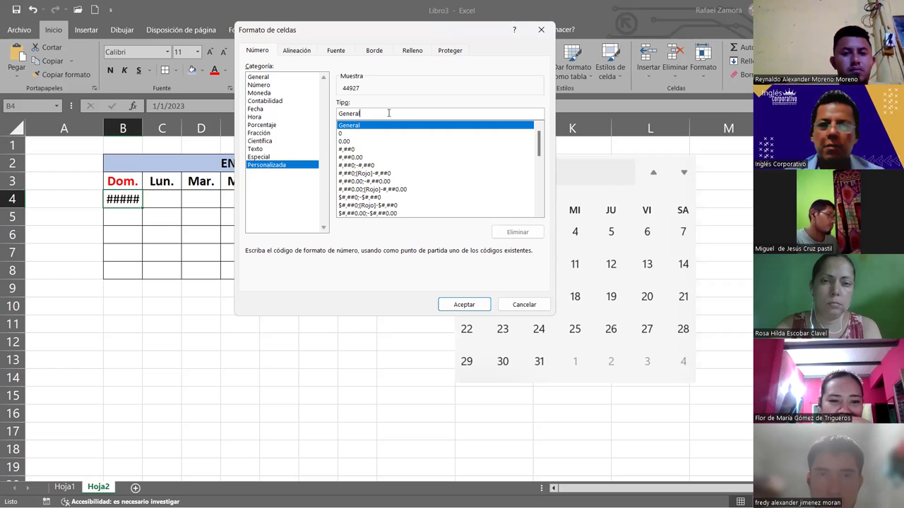
key("BackSpace")
key("BackSpace")
key("BackSpace")
key("BackSpace")
key("BackSpace")
key("BackSpace")
key("BackSpace")
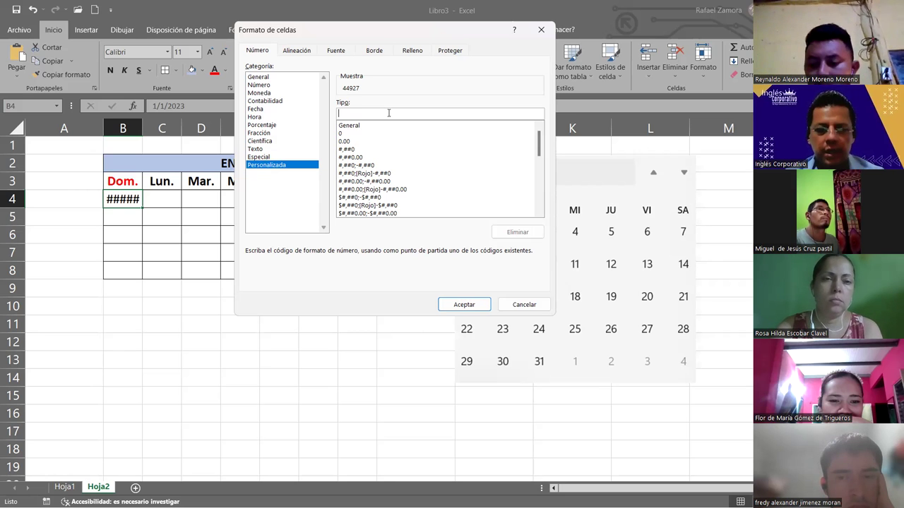
type("d")
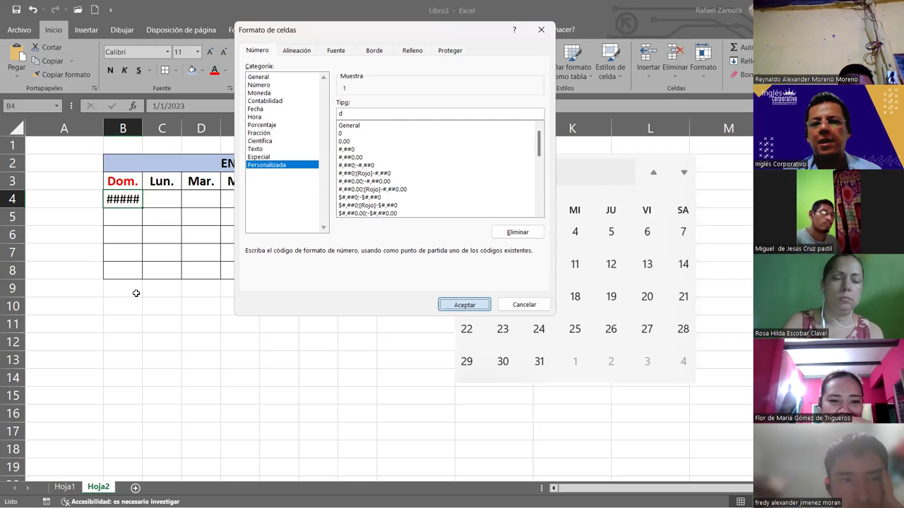
key("Return")
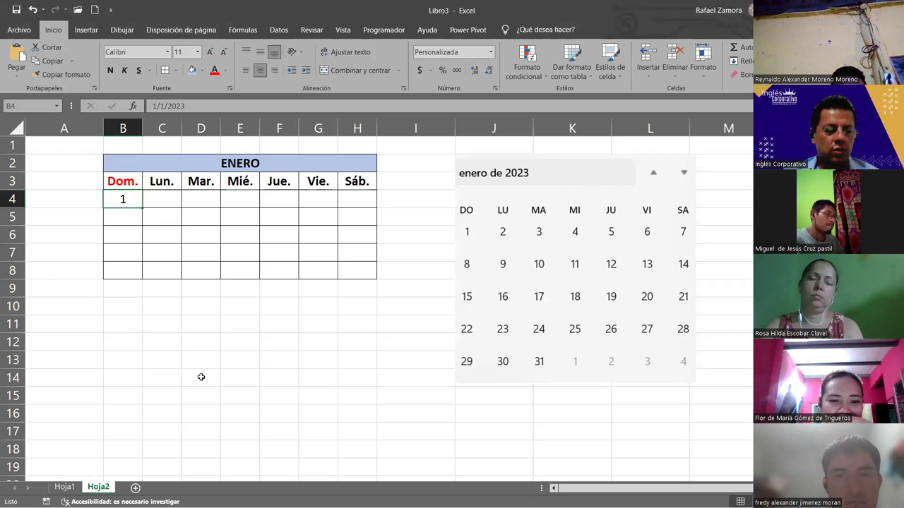
Step: Enter the formula =B4+1 in C4 to calculate the day under Lun
left_click(163, 197)
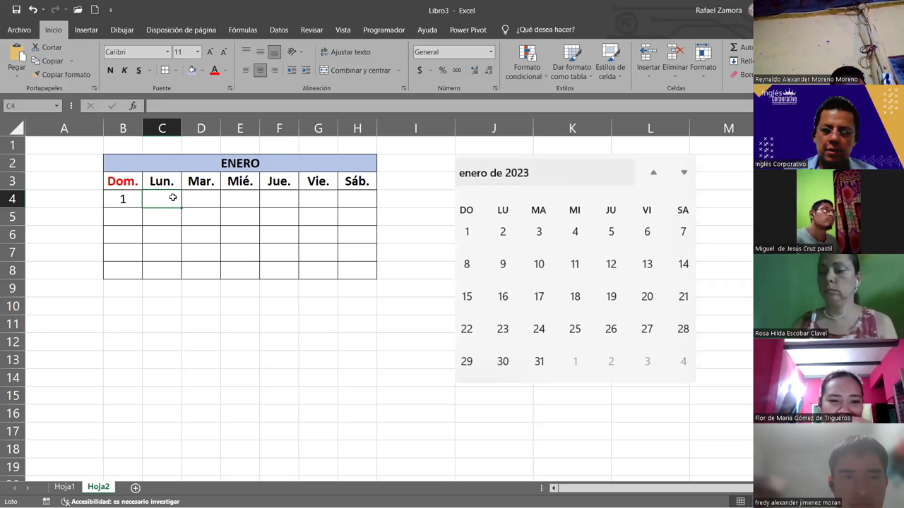
type("=")
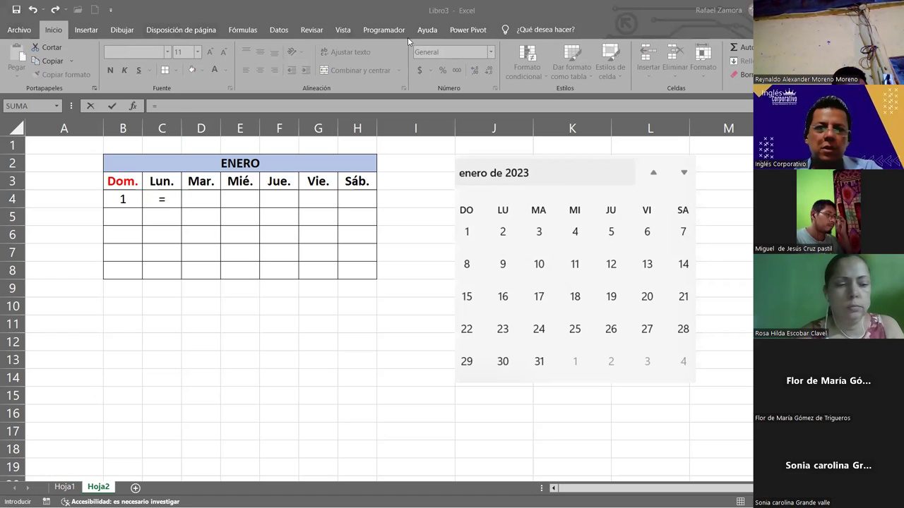
left_click(163, 199)
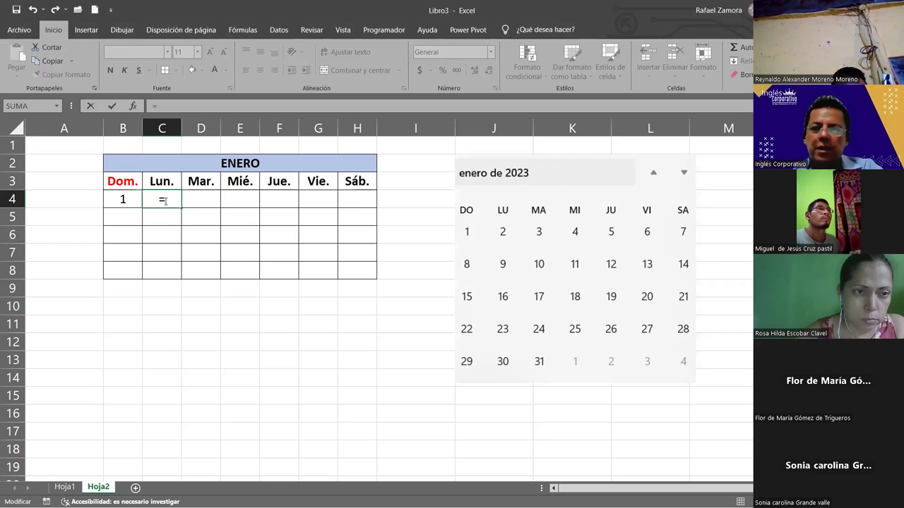
left_click(123, 200)
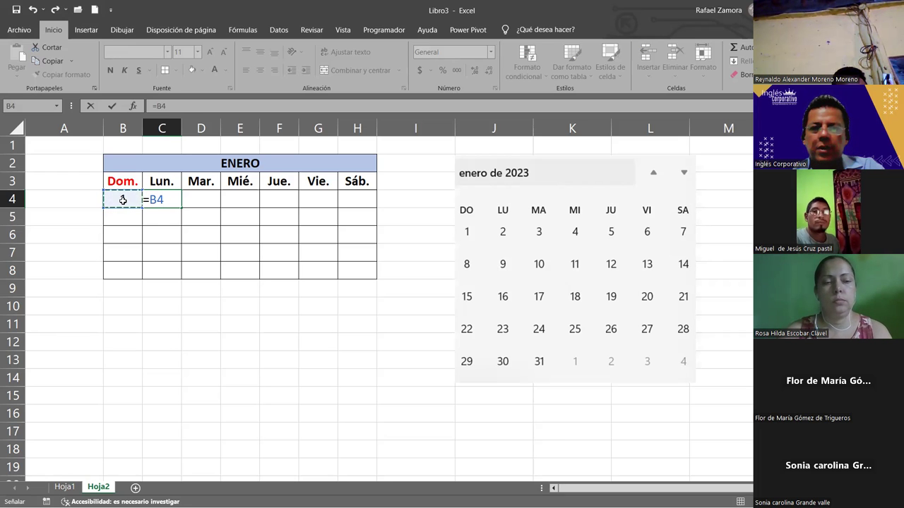
type("+")
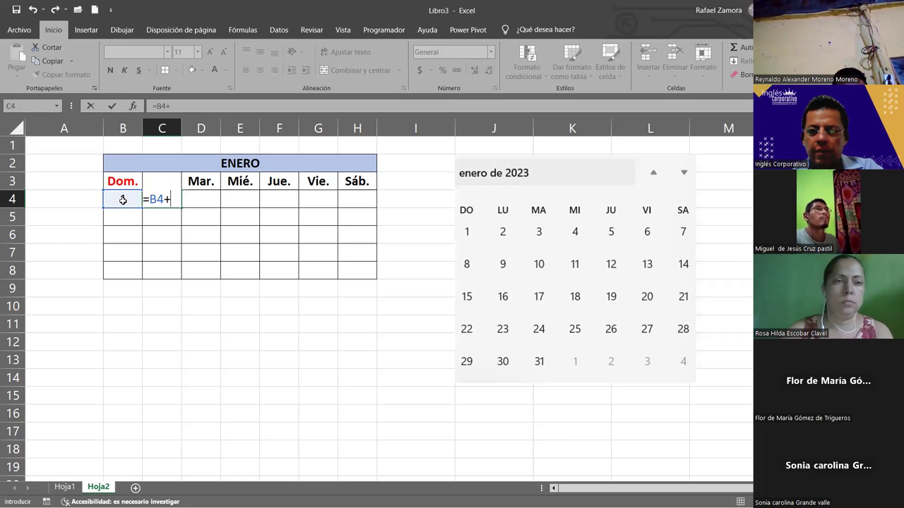
type("1")
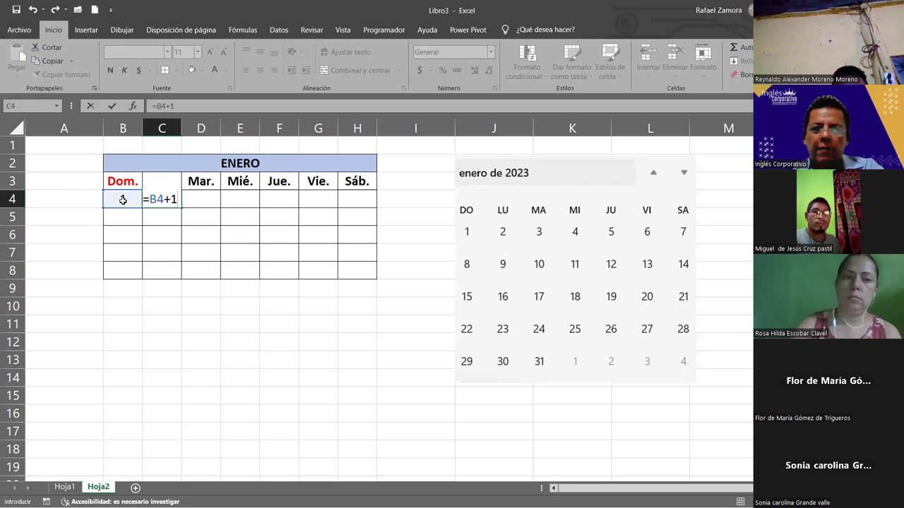
key("Return")
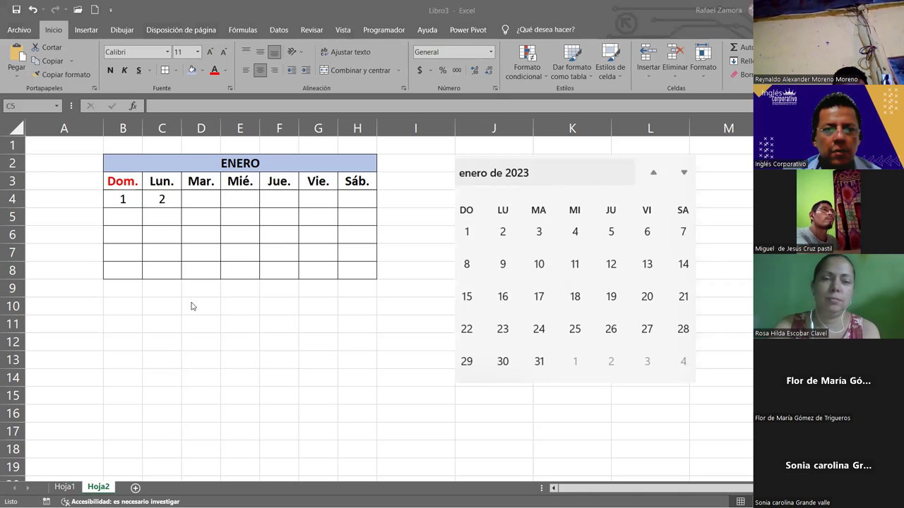
Step: Review the custom number format applied to B4 without changing it
left_click(121, 198)
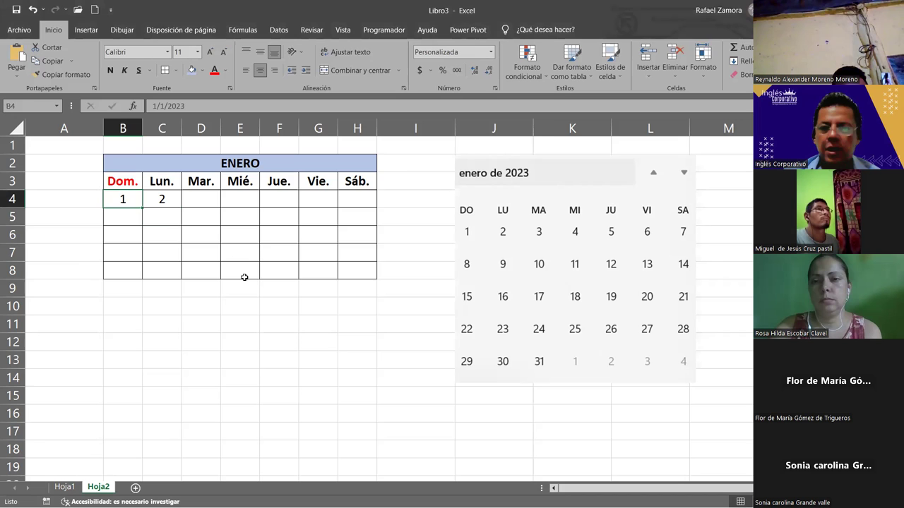
key("ctrl+1")
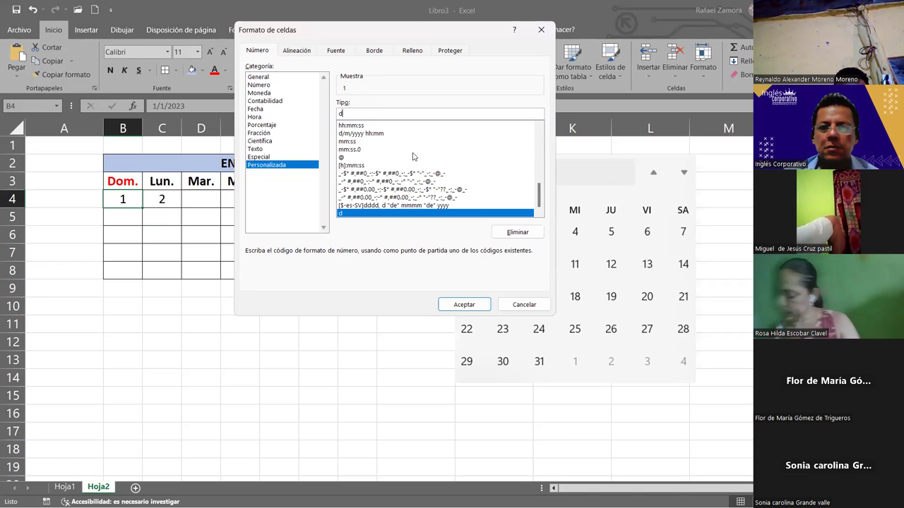
left_click(523, 306)
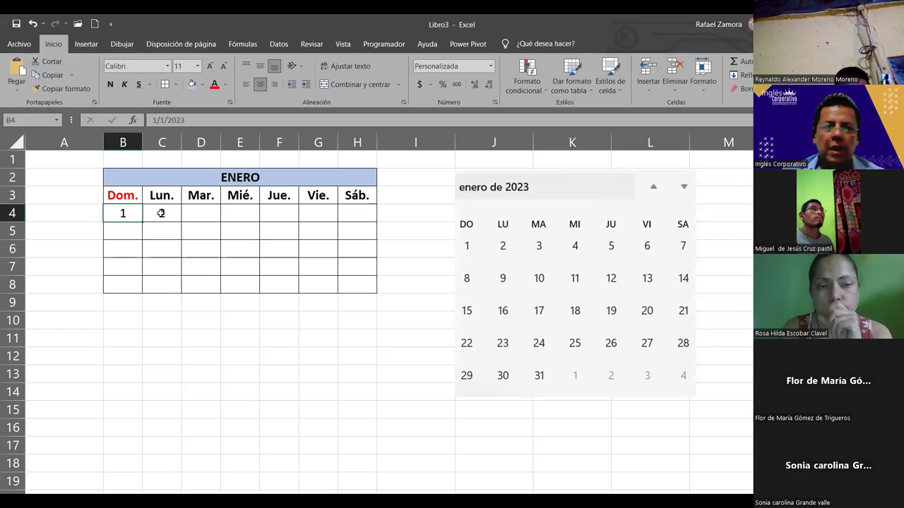
Step: Inspect the formula in C4 in edit mode, leave it as it is and reselect the cell
left_click(161, 213)
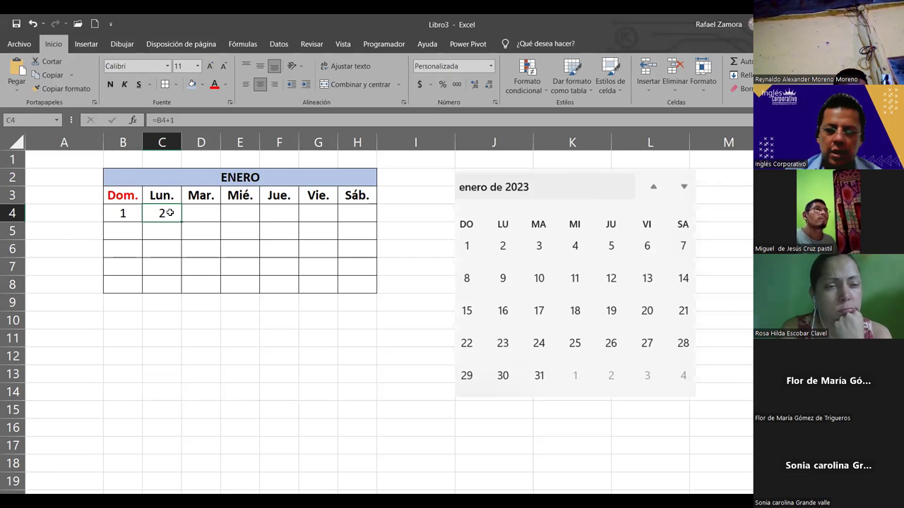
double_click(170, 213)
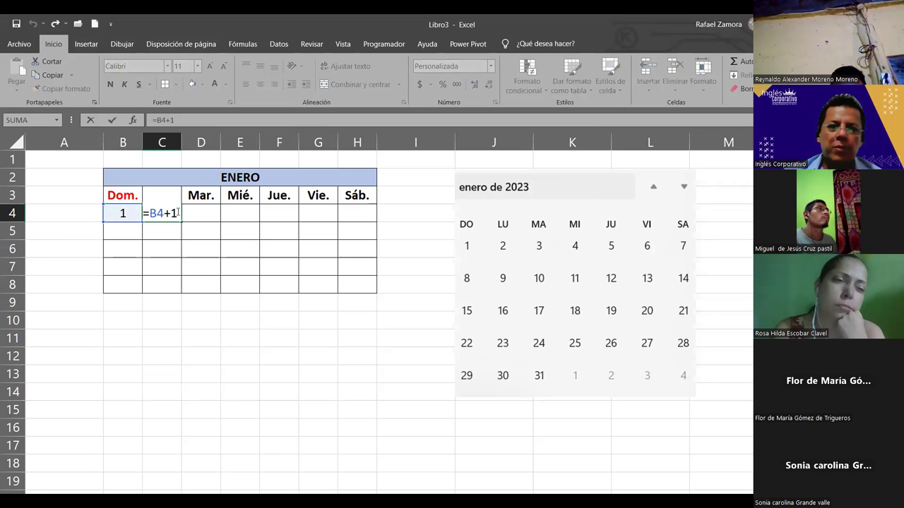
key("Return")
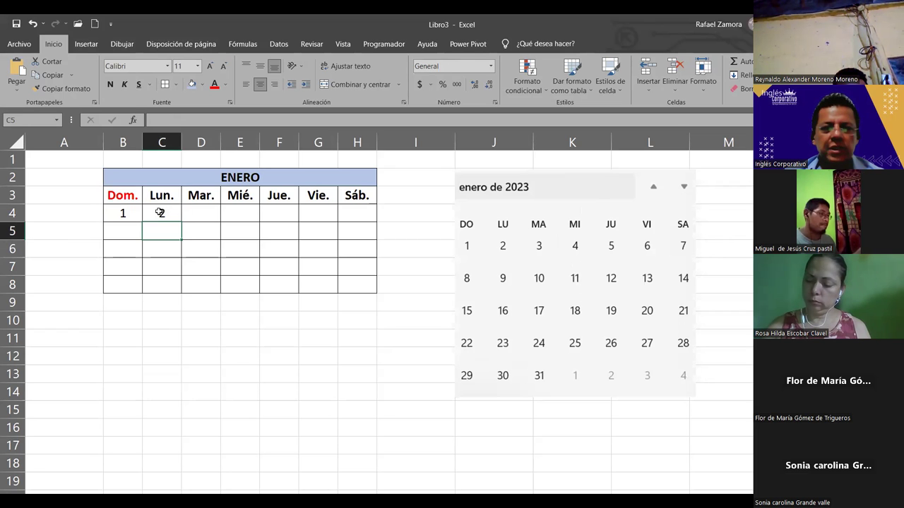
left_click(163, 213)
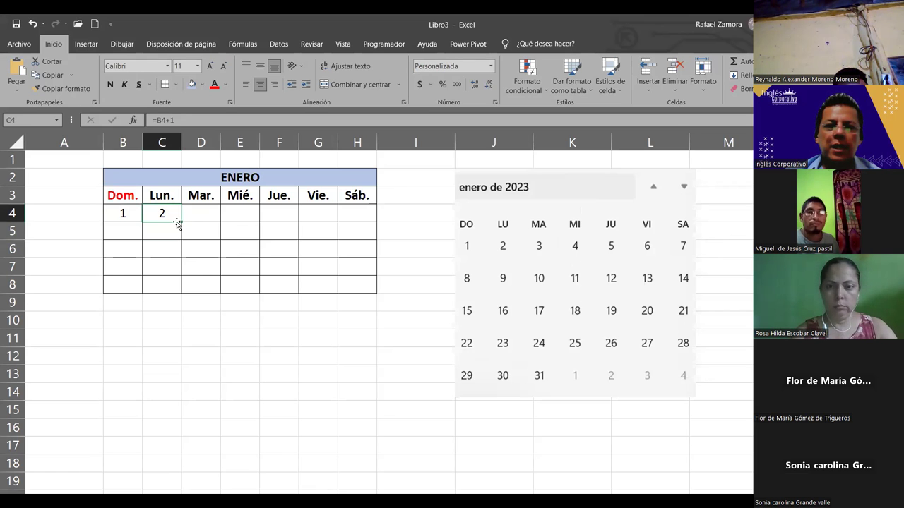
Step: Fill the C4 formula across row 4 through H4 to number the remaining days of the first week
left_click_drag(196, 220, 371, 221)
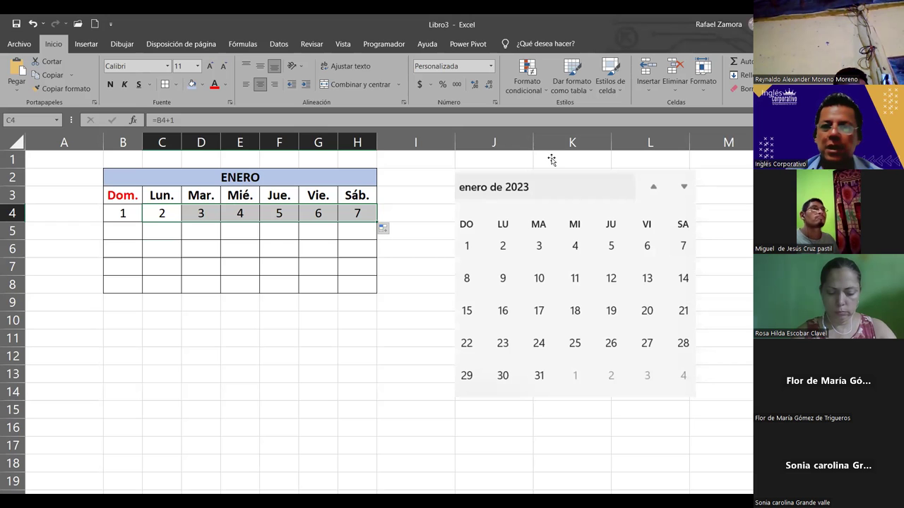
Step: Move the enero de 2023 reference picture beside the calendar table and shrink it to span about columns I to K
key("ctrl+v")
left_click_drag(341, 318, 521, 278)
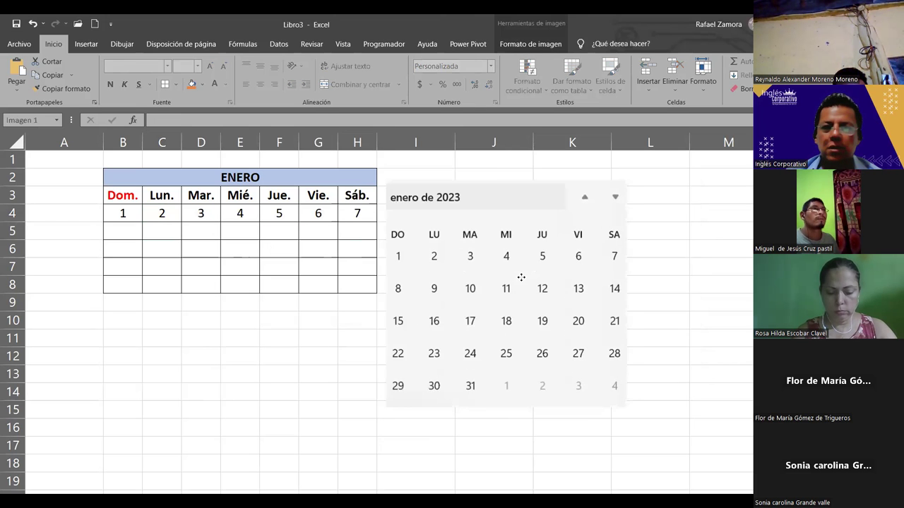
left_click_drag(432, 318, 439, 309)
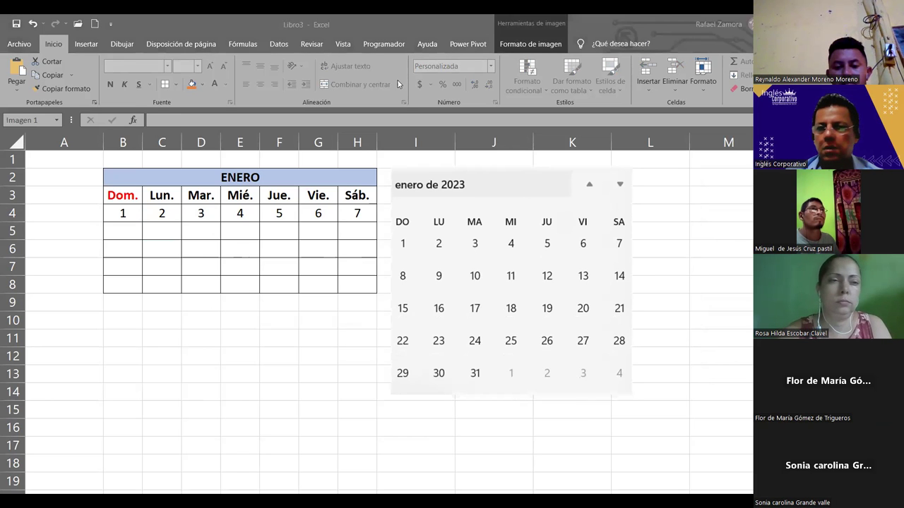
left_click_drag(536, 191, 398, 194)
left_click_drag(486, 176, 430, 229)
left_click_drag(367, 311, 517, 249)
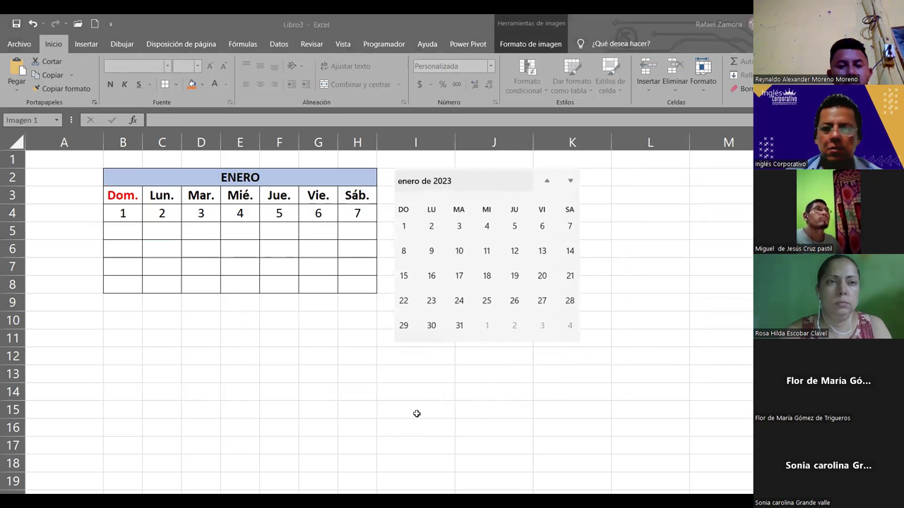
left_click(333, 247)
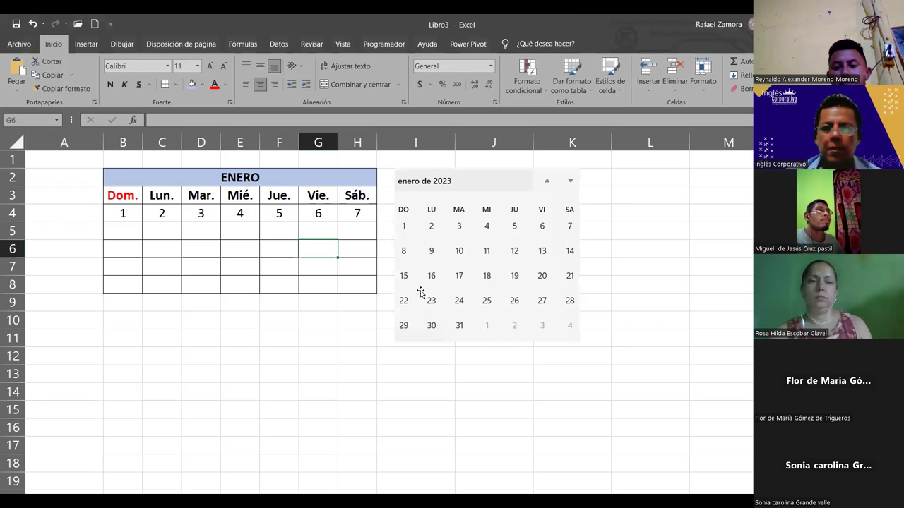
Step: Enter the formula =H4+1 in B5 to continue the numbering on the second Sunday
left_click(134, 222)
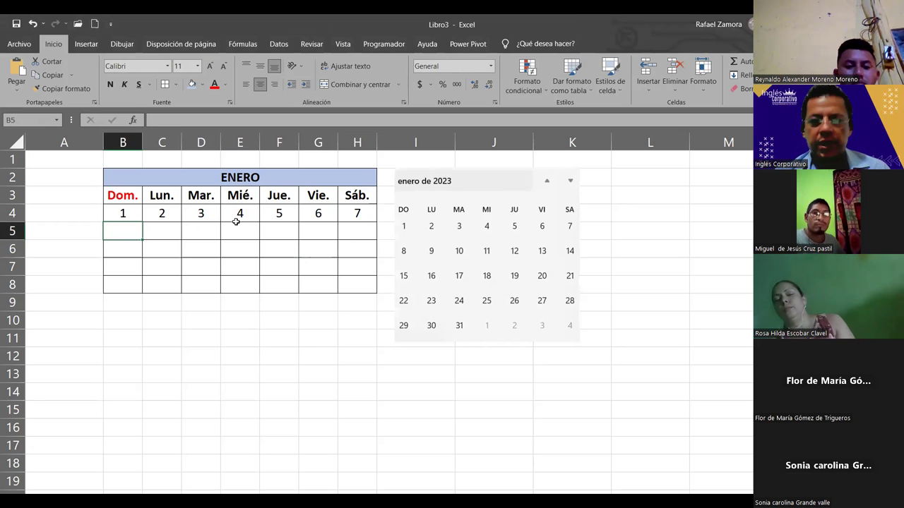
type("=")
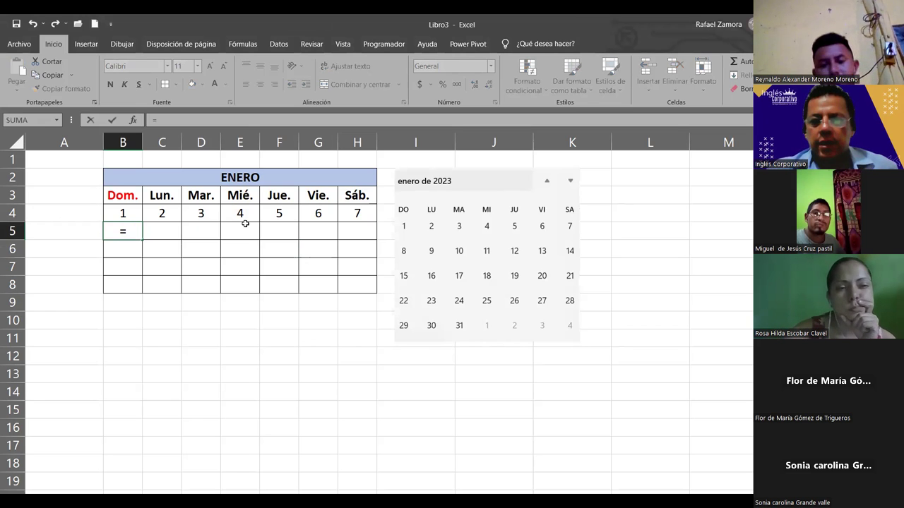
left_click(355, 212)
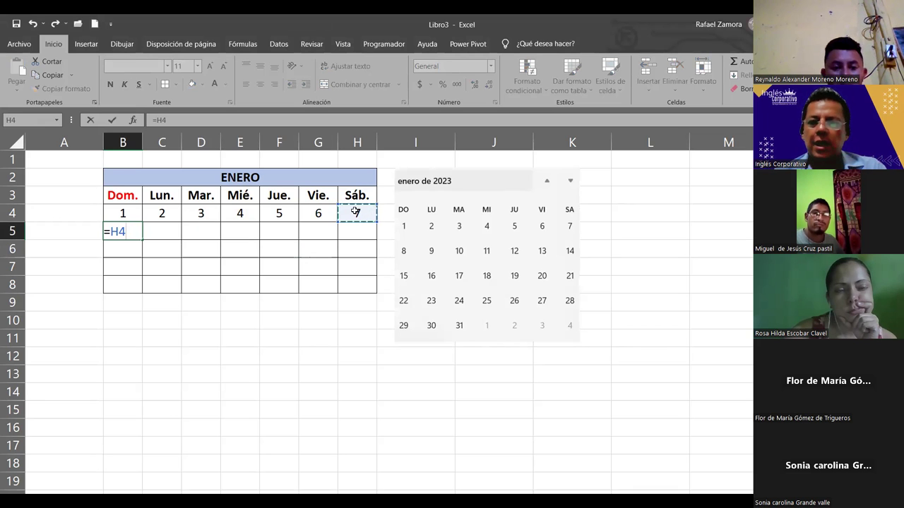
type("+1")
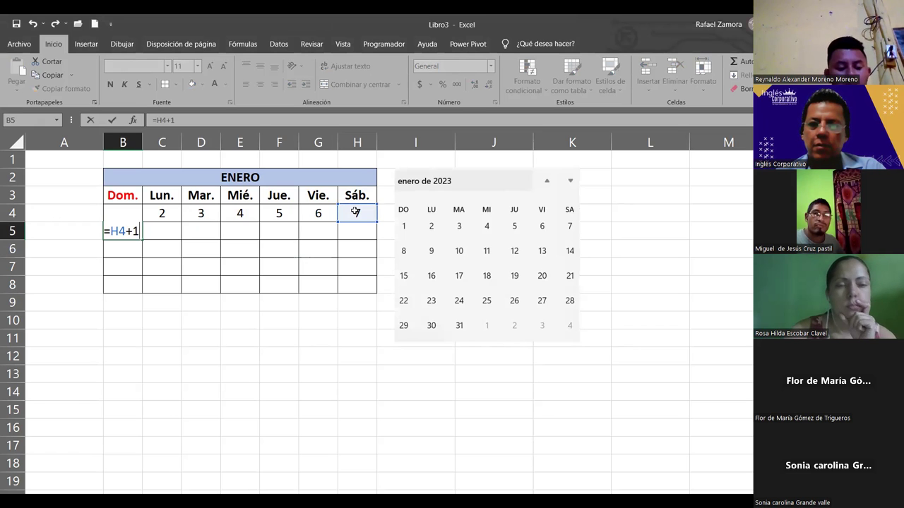
key("Return")
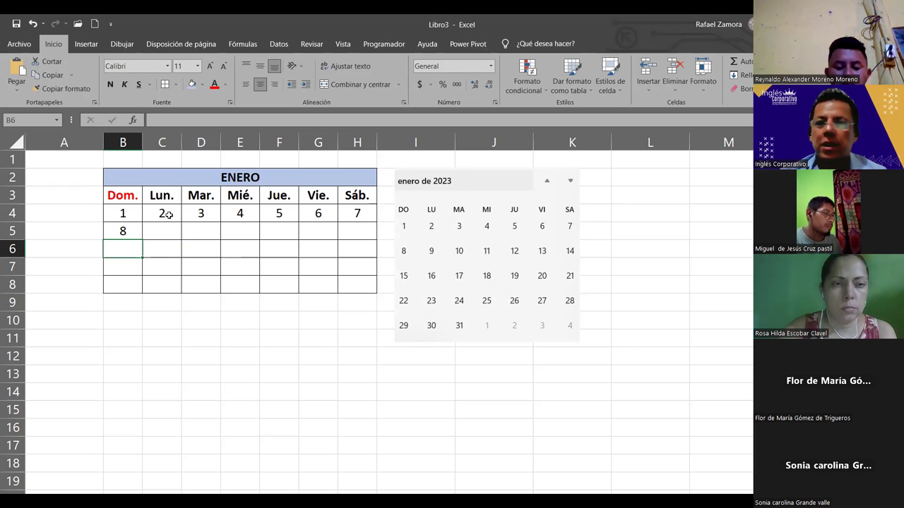
Step: Fill the formulas of C4:H4 down into row 5 to complete the second week
left_click_drag(168, 214, 358, 222)
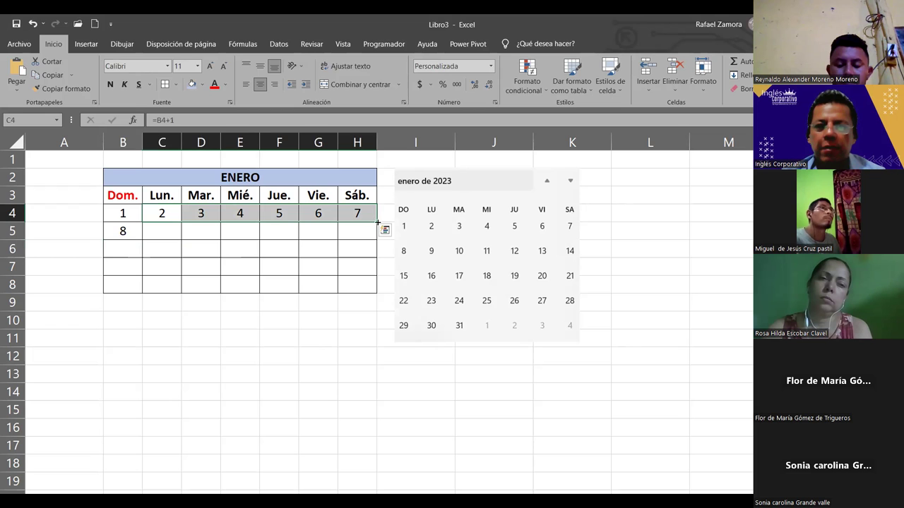
left_click_drag(379, 223, 366, 242)
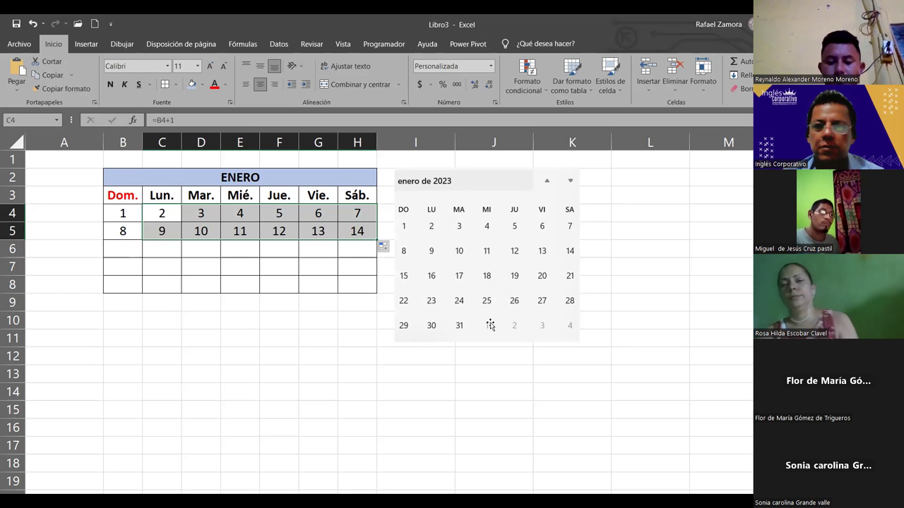
left_click(339, 281)
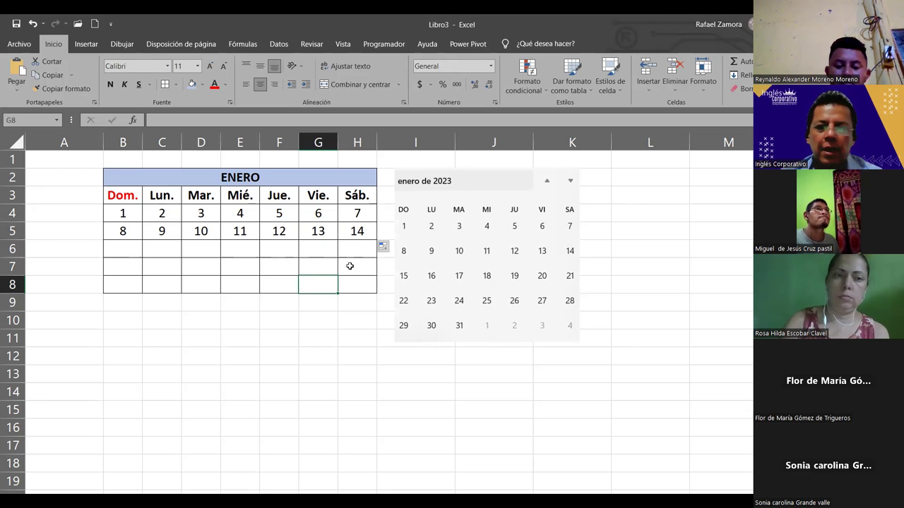
Step: Fill the second-week formulas in B5:H5 down through row 8 to complete the remaining weeks
left_click(115, 231)
left_click_drag(115, 232, 353, 230)
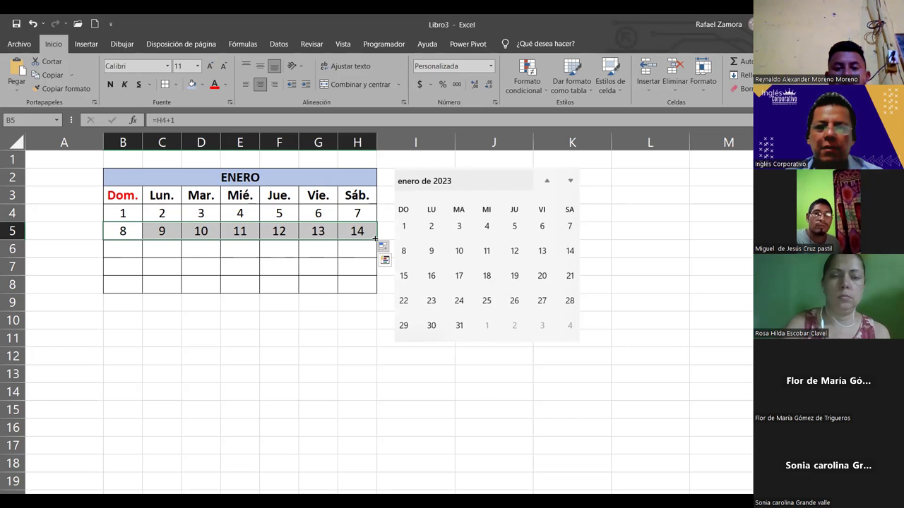
left_click_drag(375, 238, 372, 298)
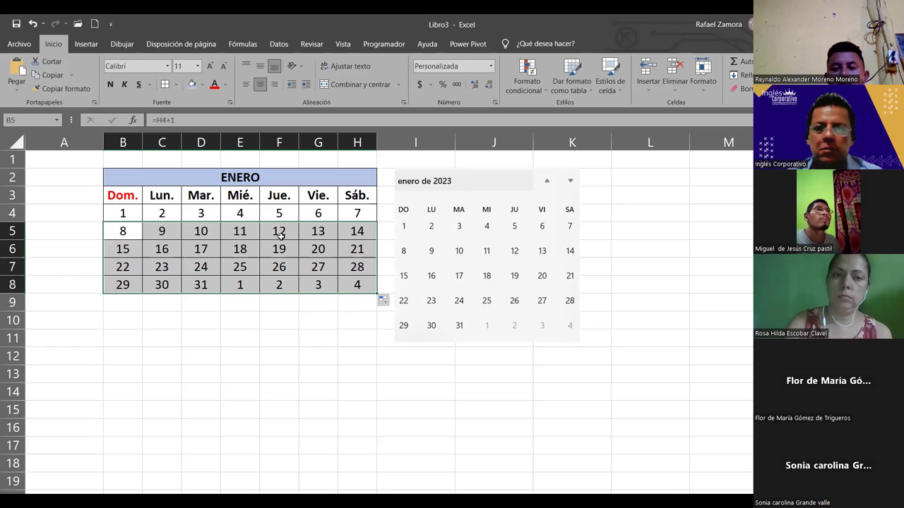
Step: Set the font colour of the next-month days in E8:H8 to light grey
left_click_drag(242, 285, 353, 285)
left_click(228, 86)
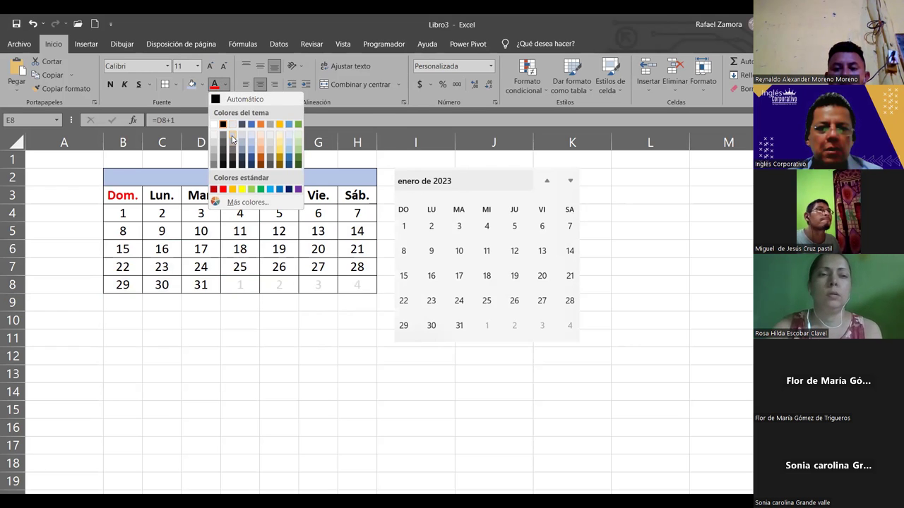
left_click(285, 351)
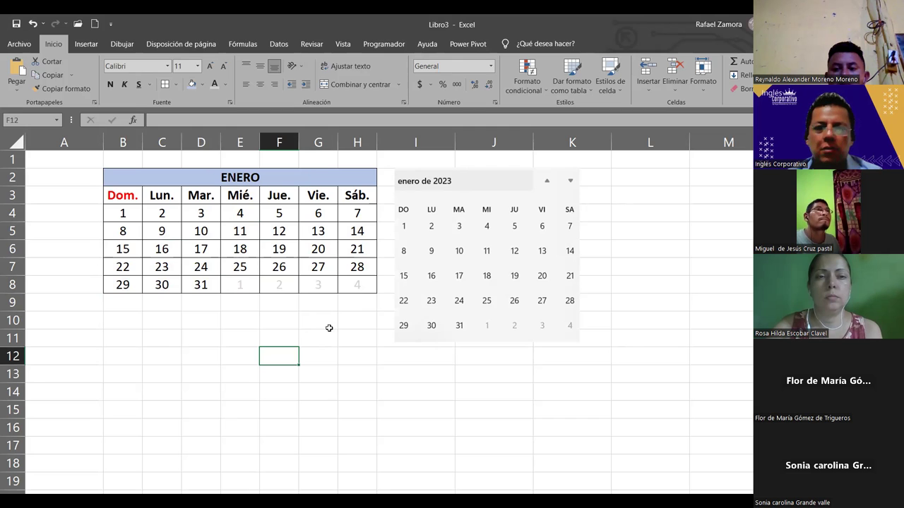
Step: Delete the enero de 2023 reference picture from the sheet
left_click_drag(435, 292, 377, 297)
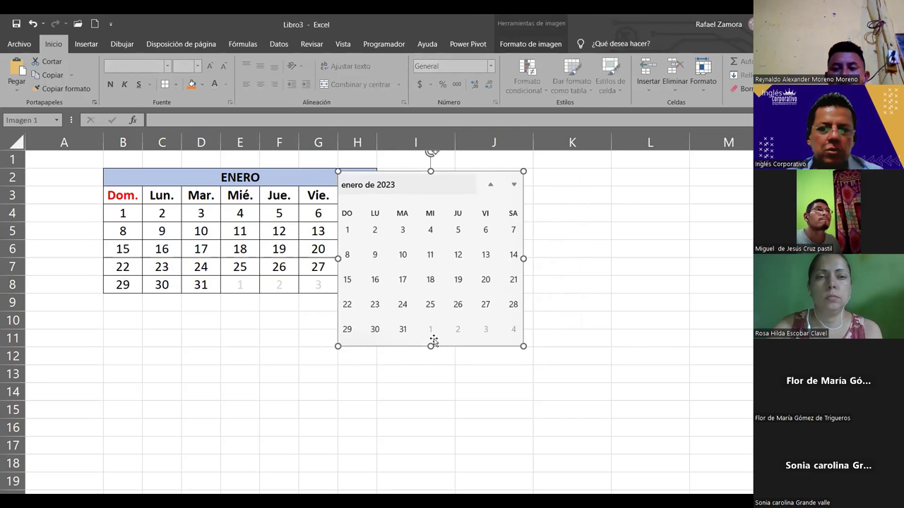
left_click_drag(507, 329, 311, 318)
left_click_drag(329, 353, 431, 346)
key("Delete")
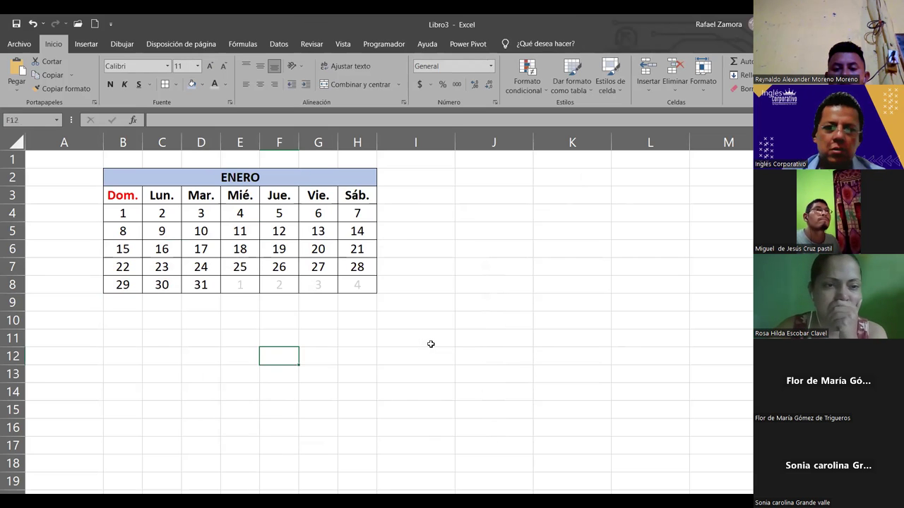
left_click(431, 343)
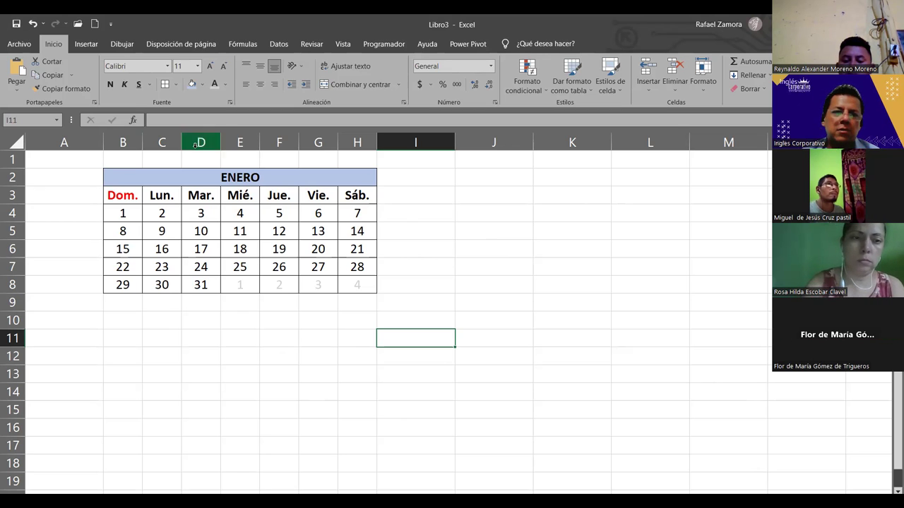
Step: Copy the calendar's entire columns B:H and paste them starting at column J
left_click(123, 142)
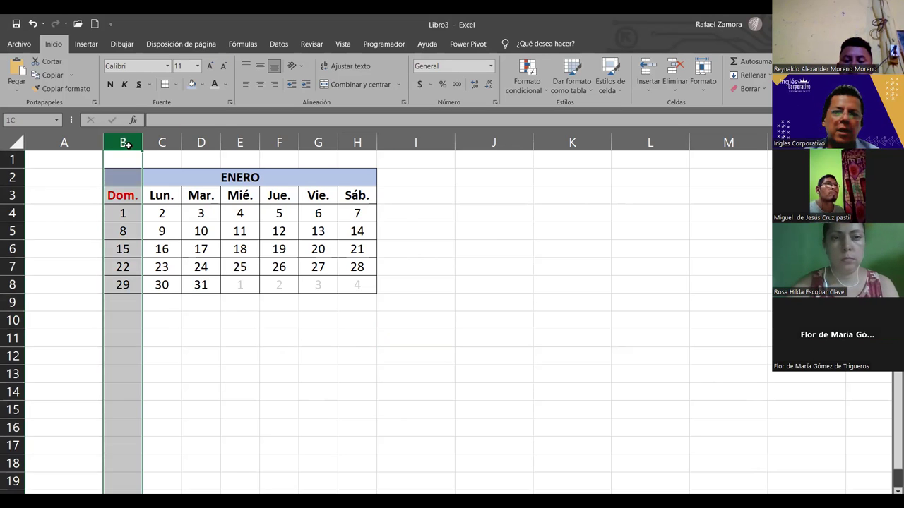
left_click(368, 143, "shift")
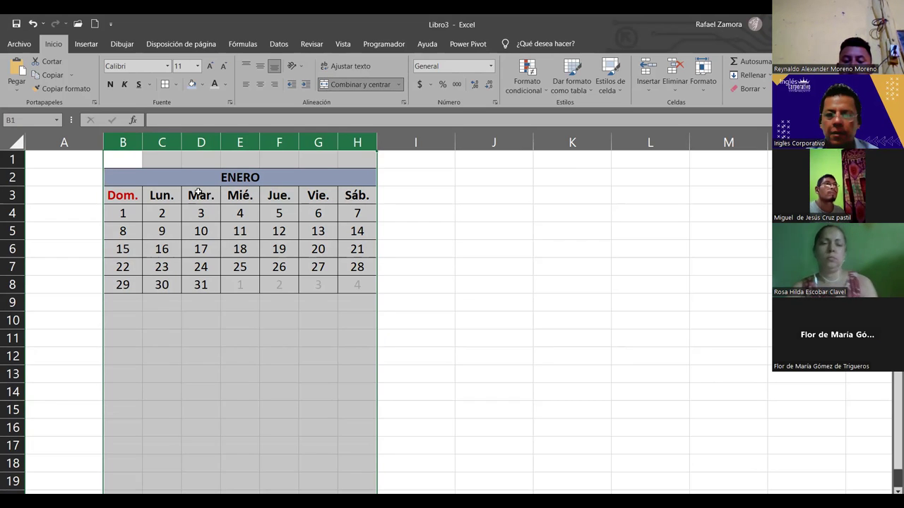
key("ctrl+c")
left_click(494, 143)
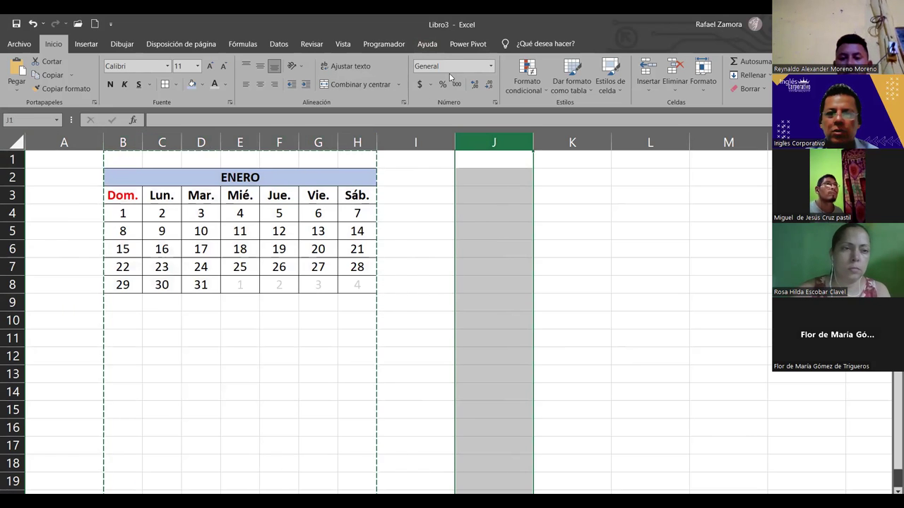
key("ctrl+v")
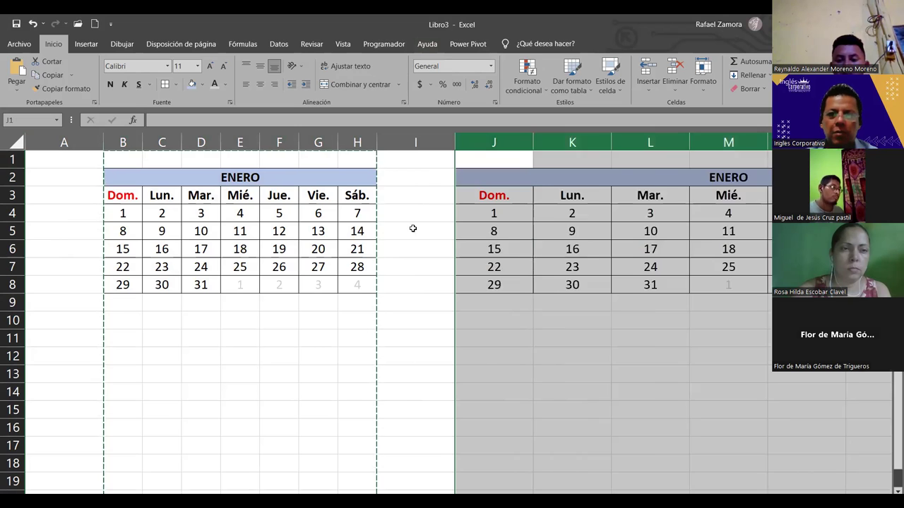
Step: Paste the copied calendar columns again starting at column R for a third month
left_click(883, 492)
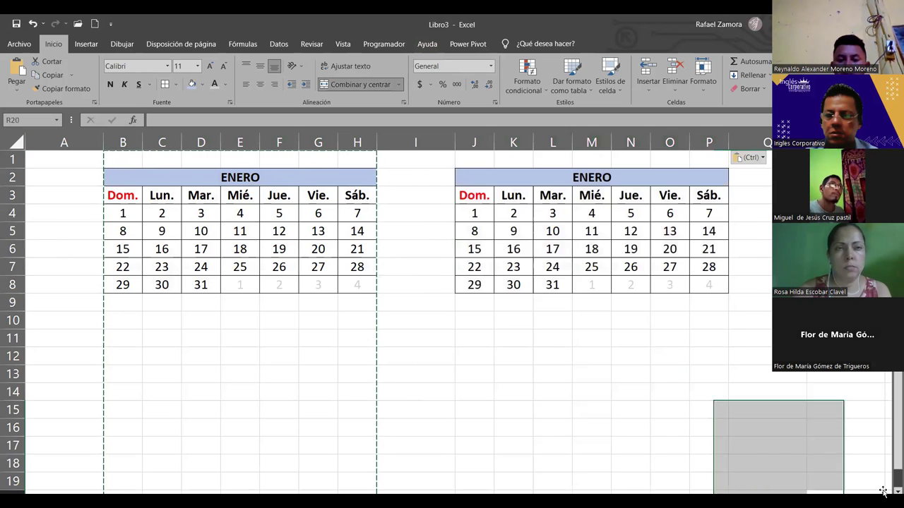
key("Right")
key("Right")
key("Right")
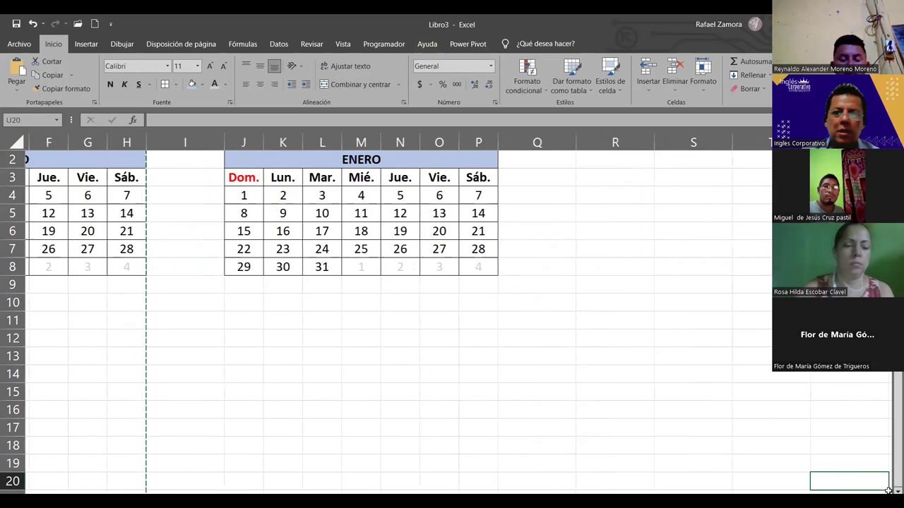
left_click(610, 142)
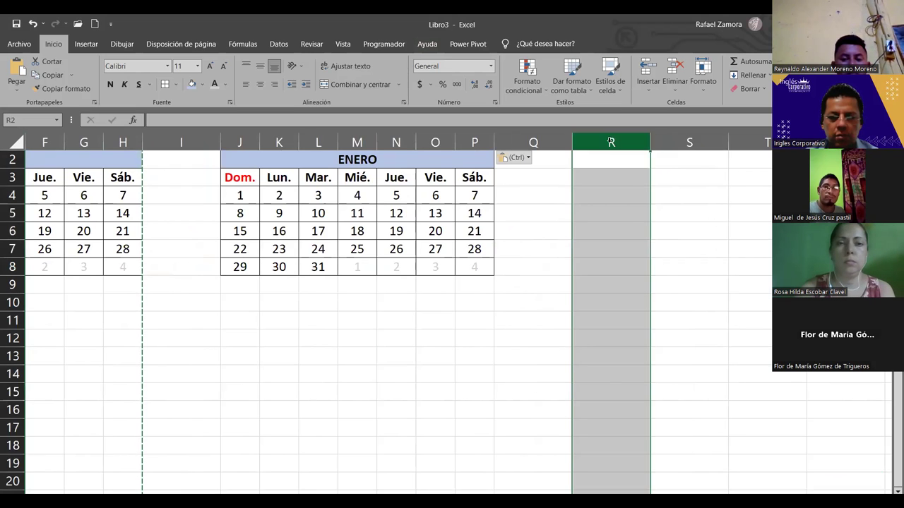
key("ctrl+v")
left_click(505, 368)
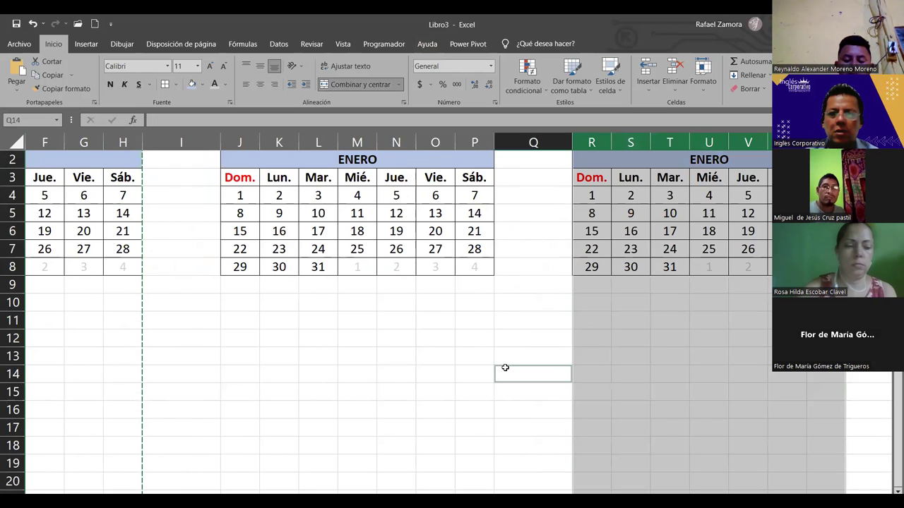
scroll(505, 368, "down", 3, "ctrl")
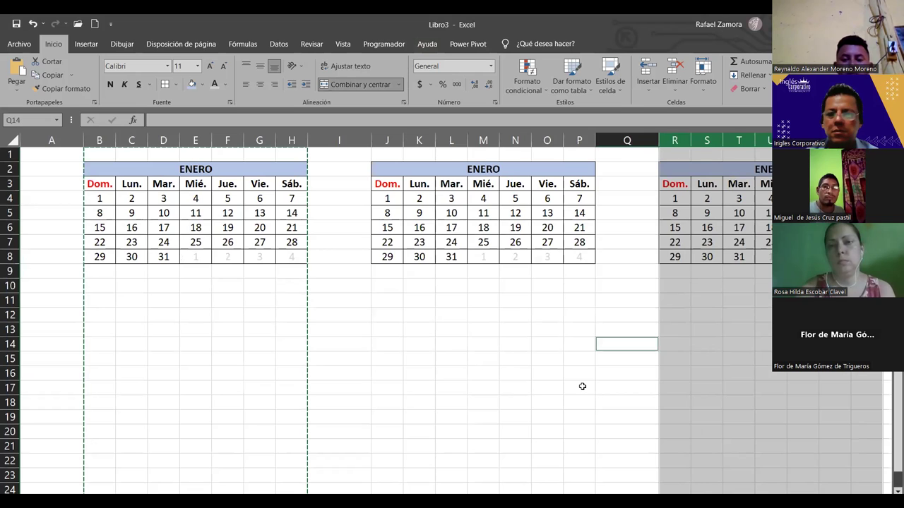
left_click(538, 319)
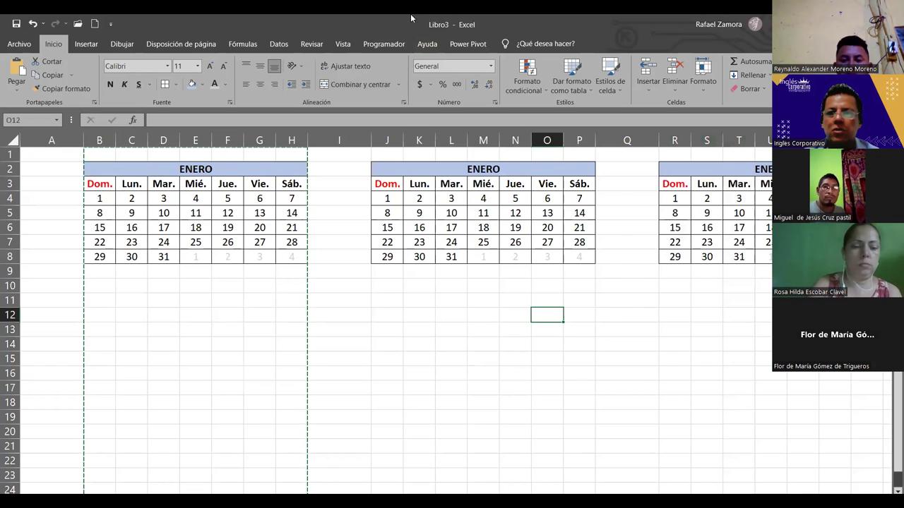
Step: Change the title of the second calendar in J2 to FEBRERO
left_click(502, 169)
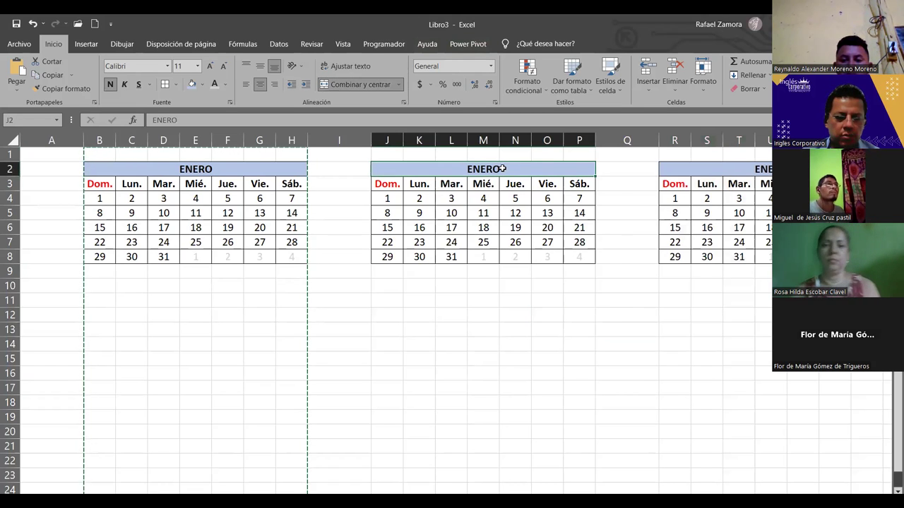
type("FENERO")
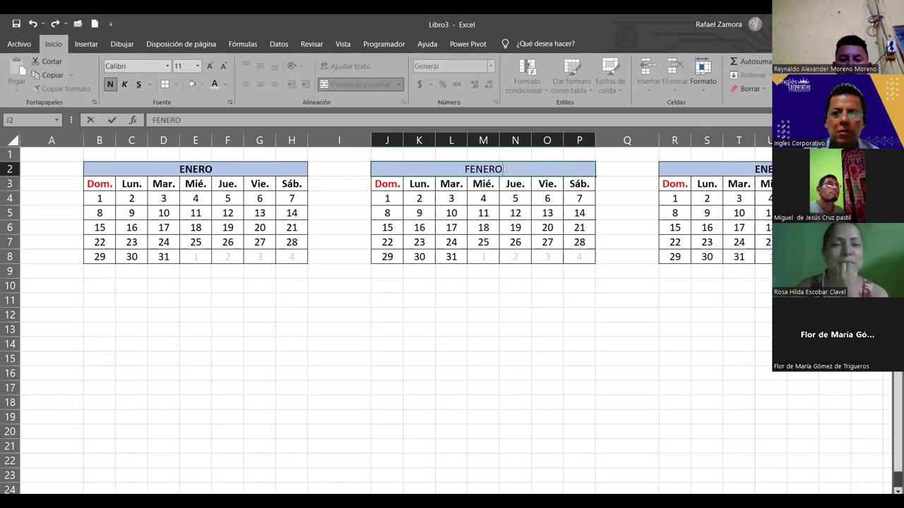
key("BackSpace")
key("BackSpace")
key("BackSpace")
key("BackSpace")
type("BRERO")
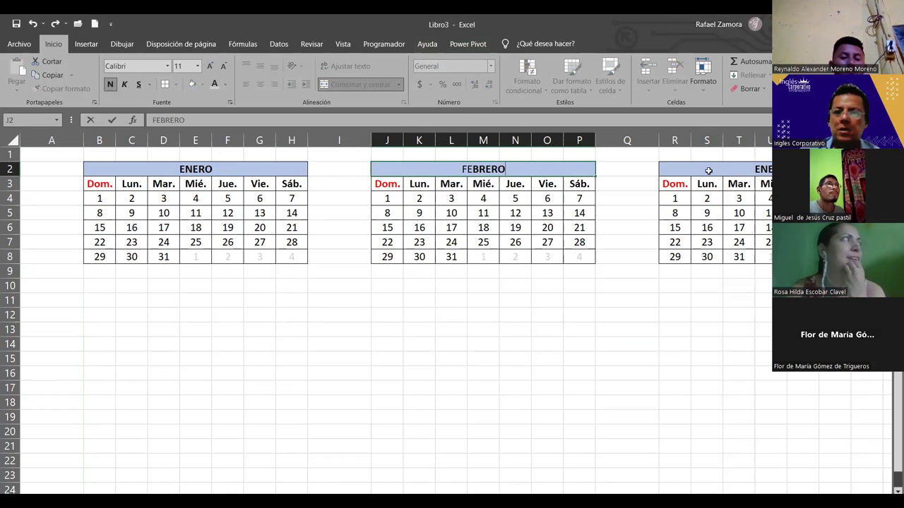
Step: Change the title of the third calendar in R2 to MARZO
left_click(697, 169)
type("MARZO")
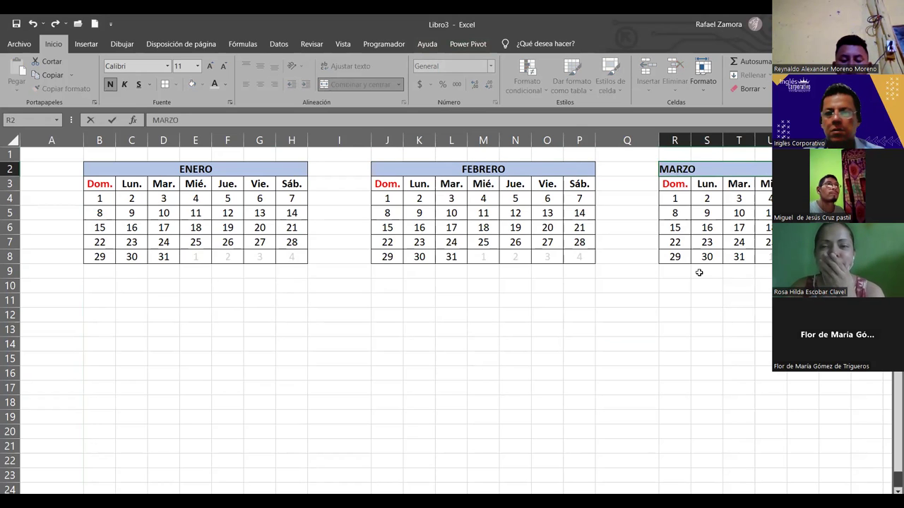
left_click(701, 331)
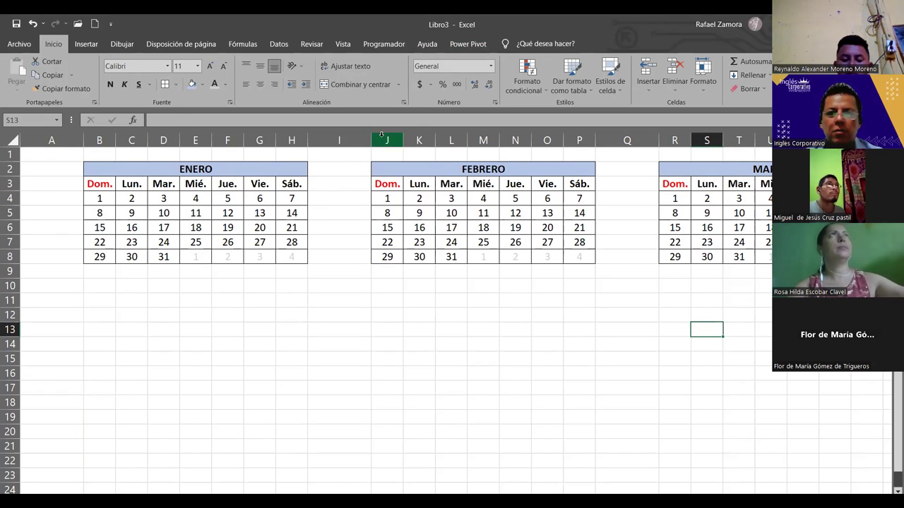
Step: Set the width of the separator columns I and Q between the month calendars to 8
left_click(344, 140)
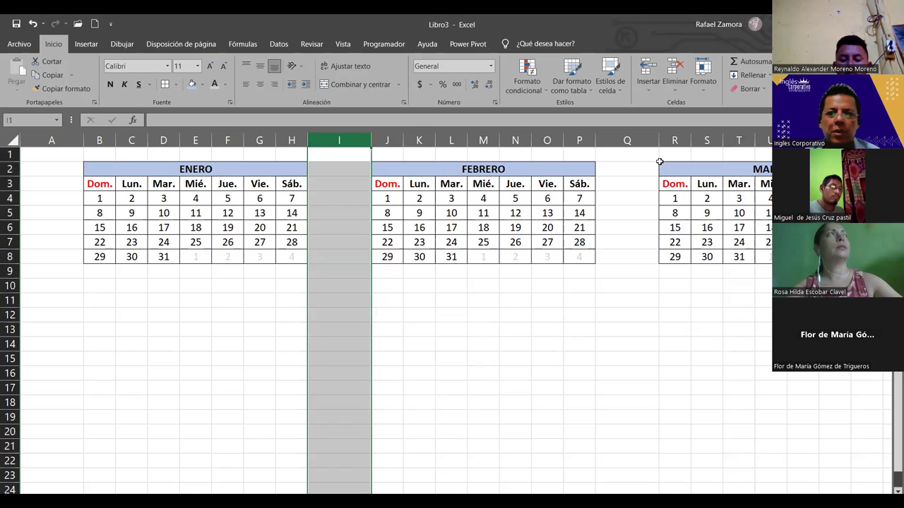
left_click(627, 140, "ctrl")
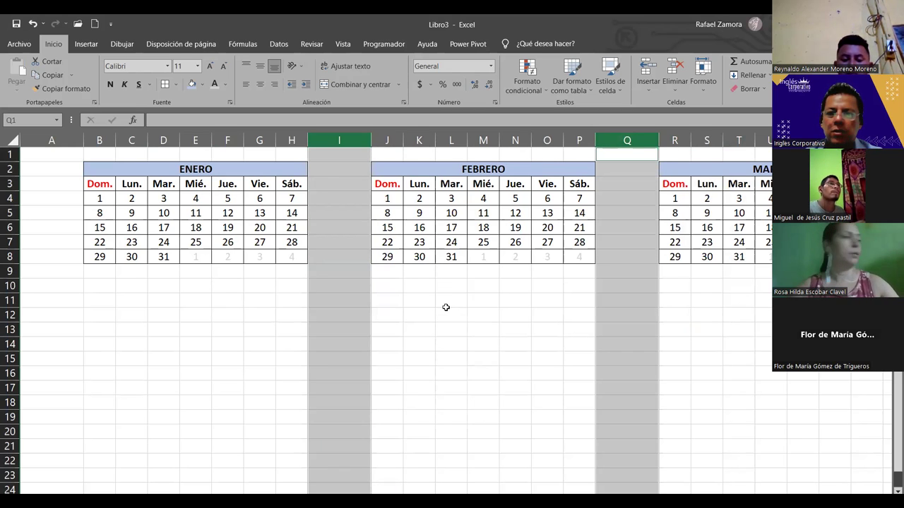
right_click(342, 140)
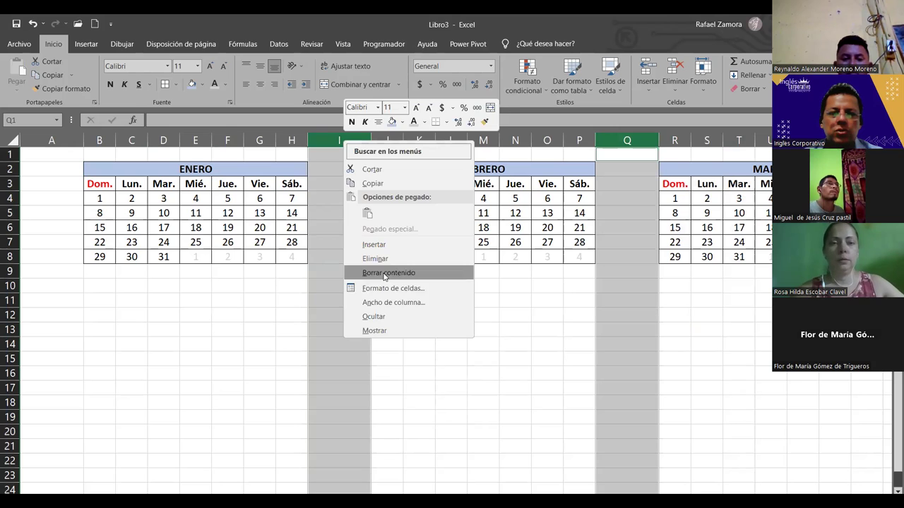
left_click(386, 302)
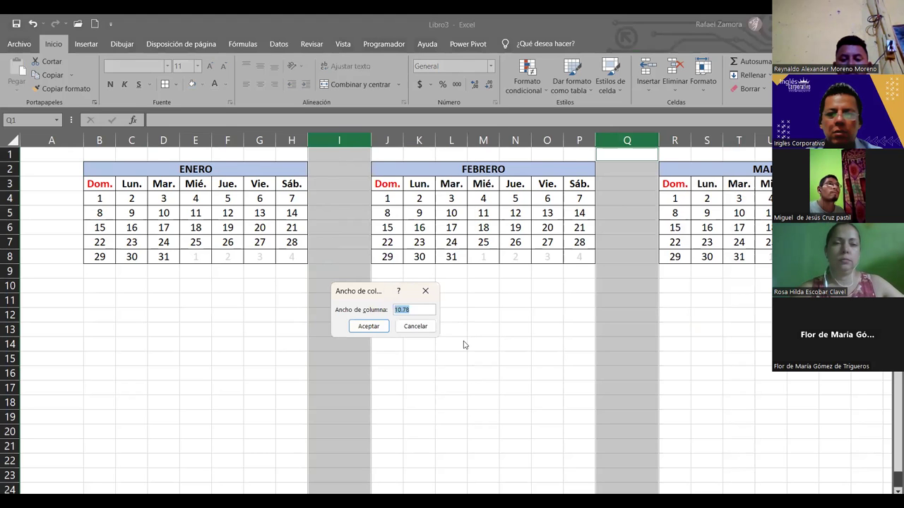
type("8")
key("Return")
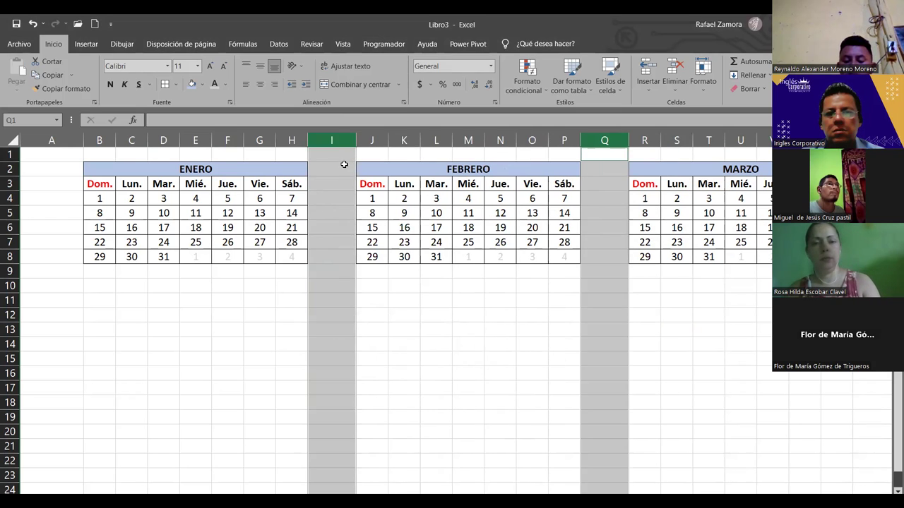
Step: Narrow the separator columns I and Q further with a smaller column width
right_click(337, 138)
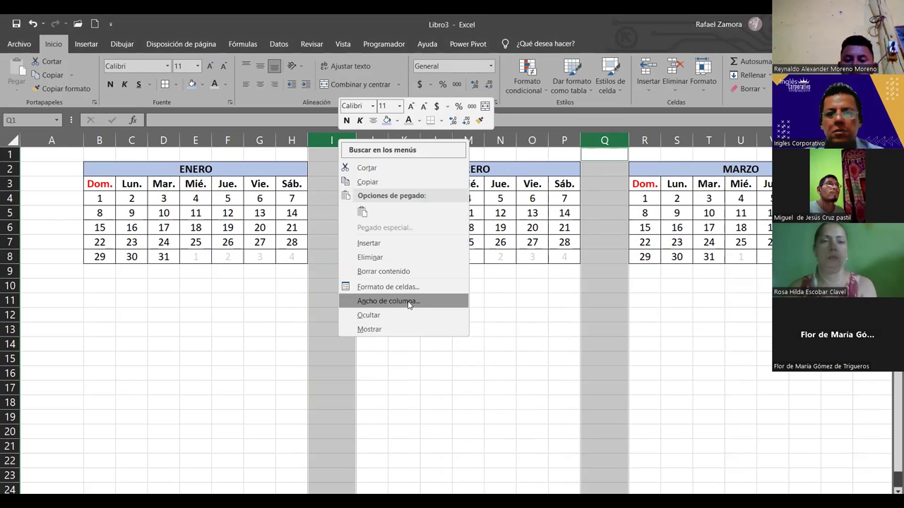
left_click(389, 301)
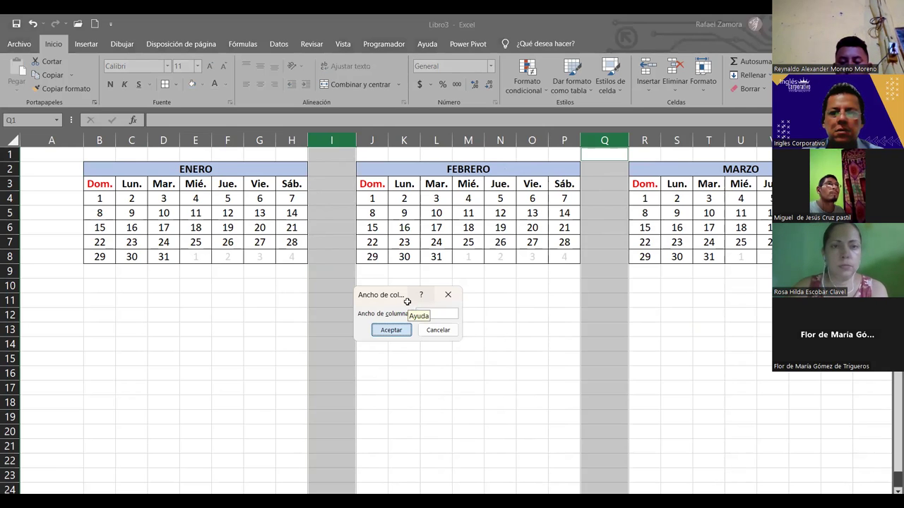
key("Return")
left_click(524, 389)
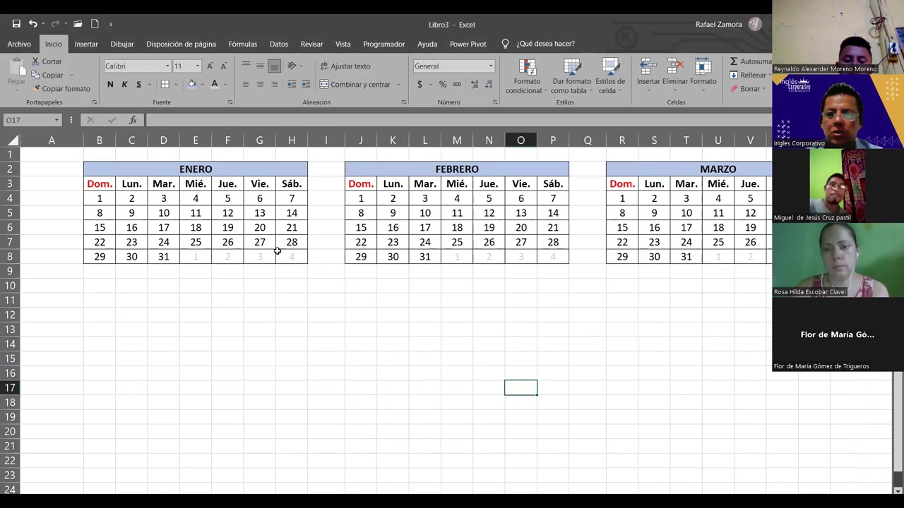
Step: Review the separator columns, the ENERO, FEBRERO and MARZO titles, and the starting dates in J4 and R4
left_click(325, 140)
left_click(577, 140, "ctrl")
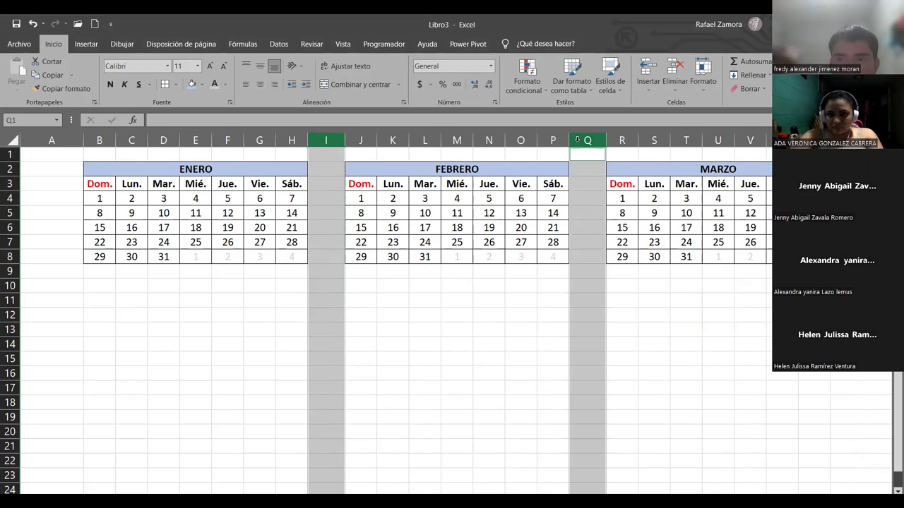
left_click(672, 384)
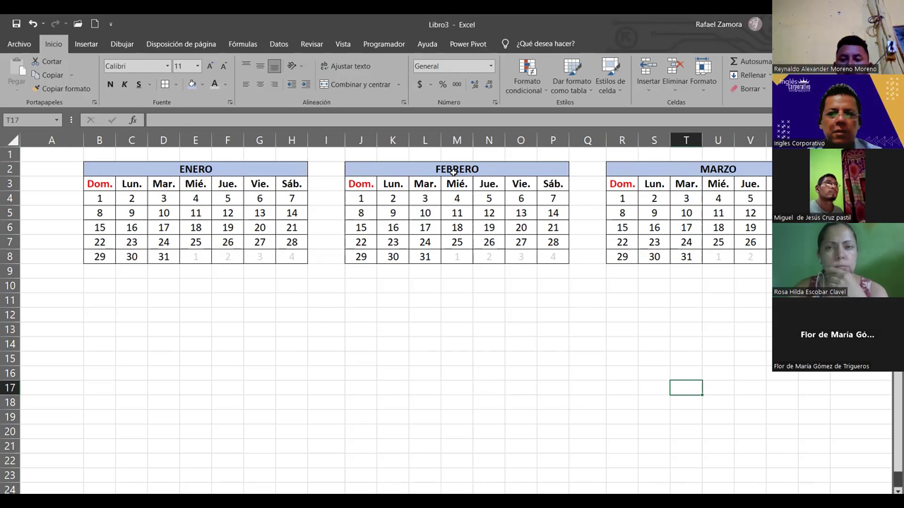
left_click(228, 166)
left_click(476, 172)
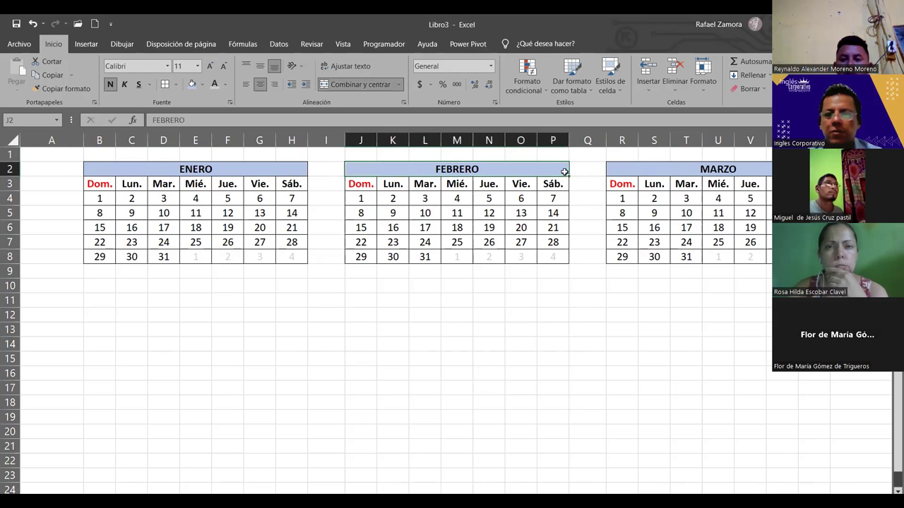
left_click(663, 172)
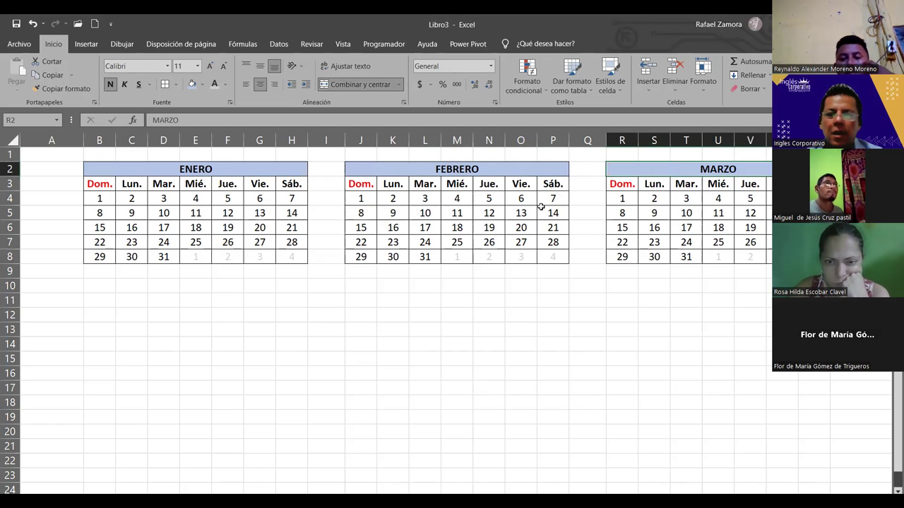
left_click(363, 200)
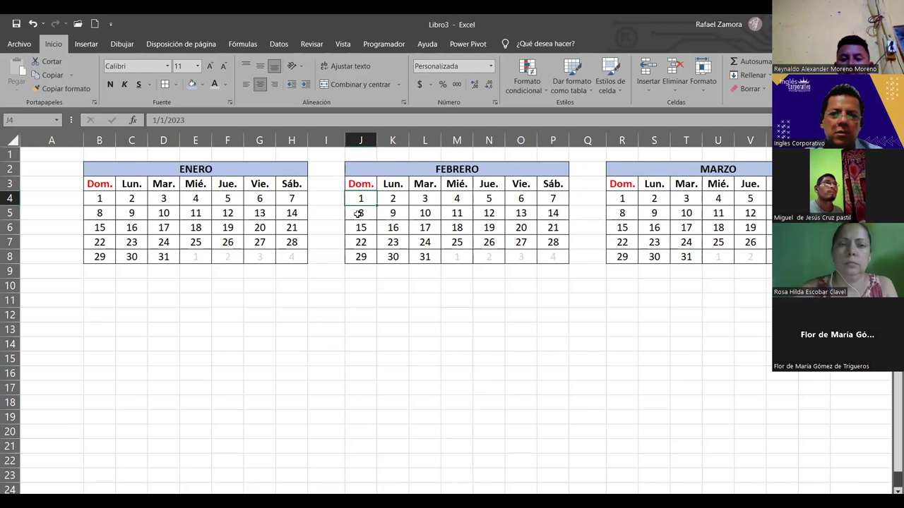
left_click(622, 199)
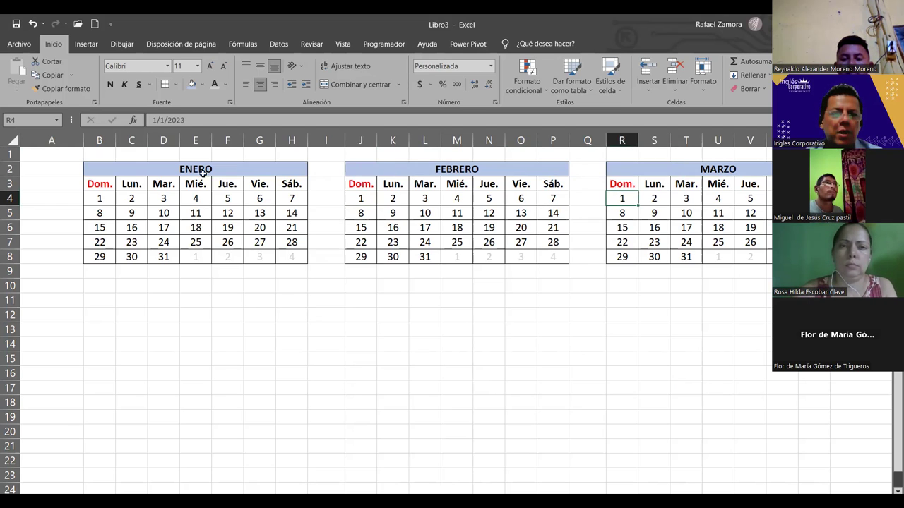
left_click_drag(90, 163, 291, 258)
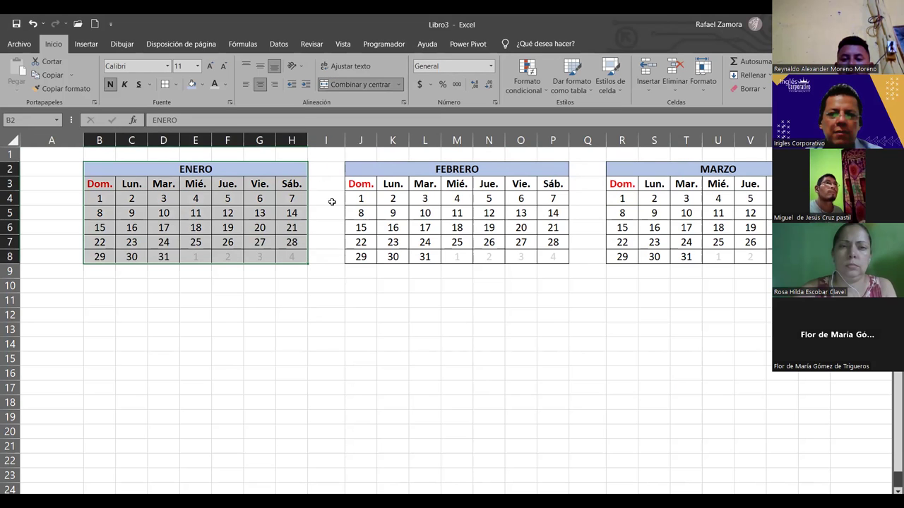
left_click(370, 172)
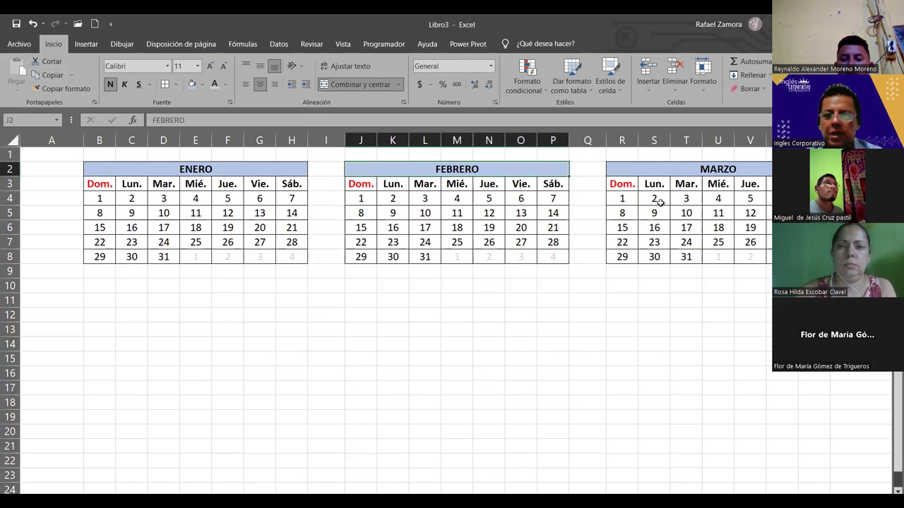